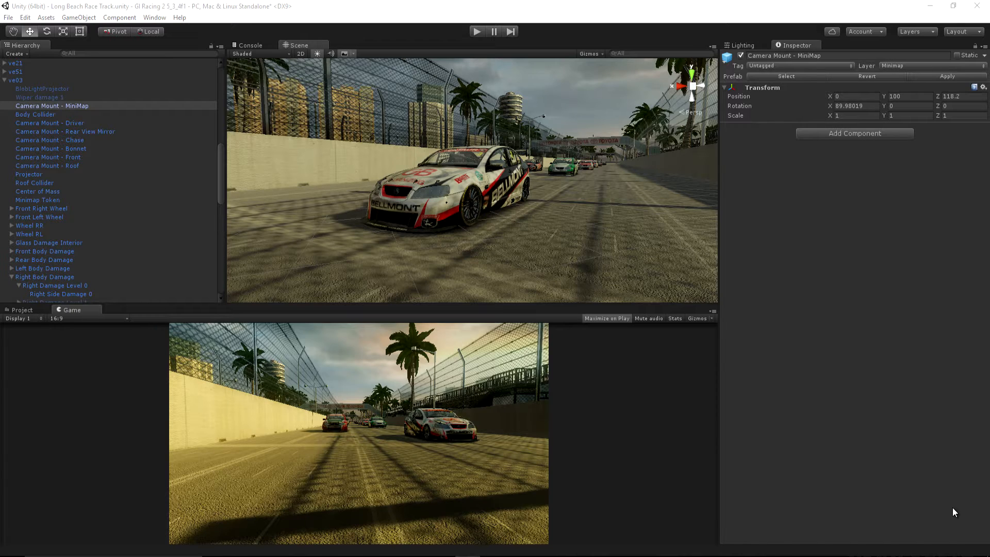
Step: Play-test the Long Beach race to view the in-game minimap, and stop play mode
{"action": "left_click", "coordinate": [476, 32]}
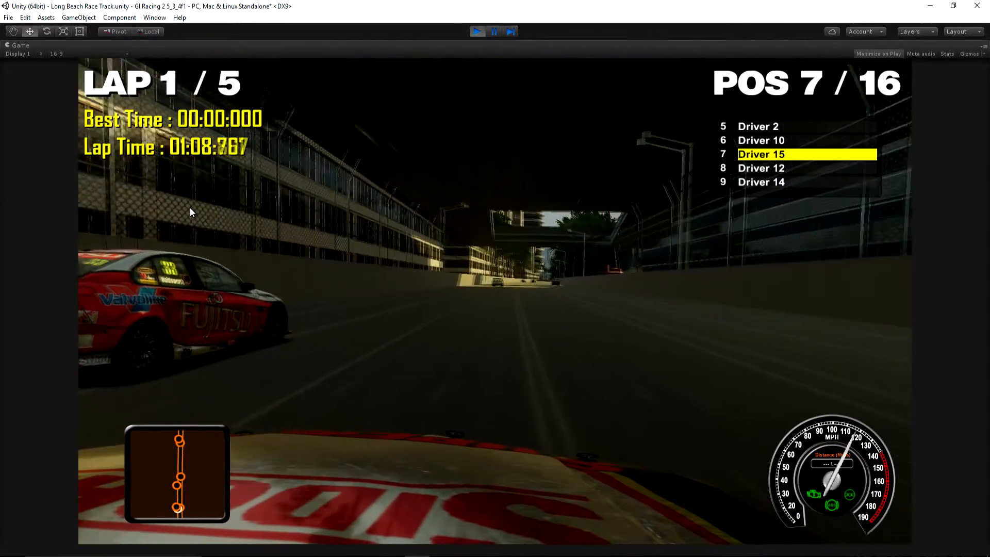
{"action": "left_click", "coordinate": [478, 33]}
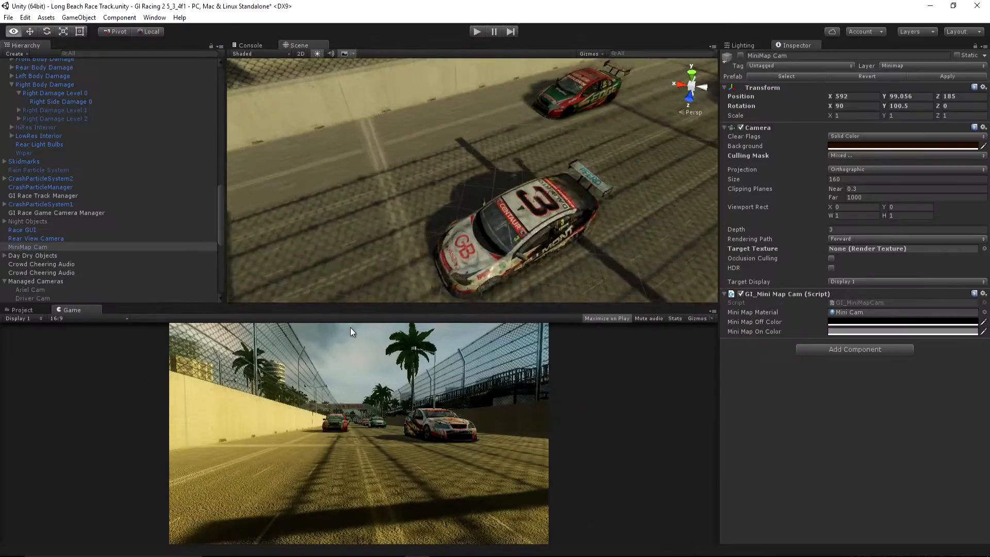
Step: Select the MiniMap Cam object and collapse the ve03 car in the scene hierarchy
{"action": "right_click_drag", "start_coordinate": [350, 332], "coordinate": [505, 181]}
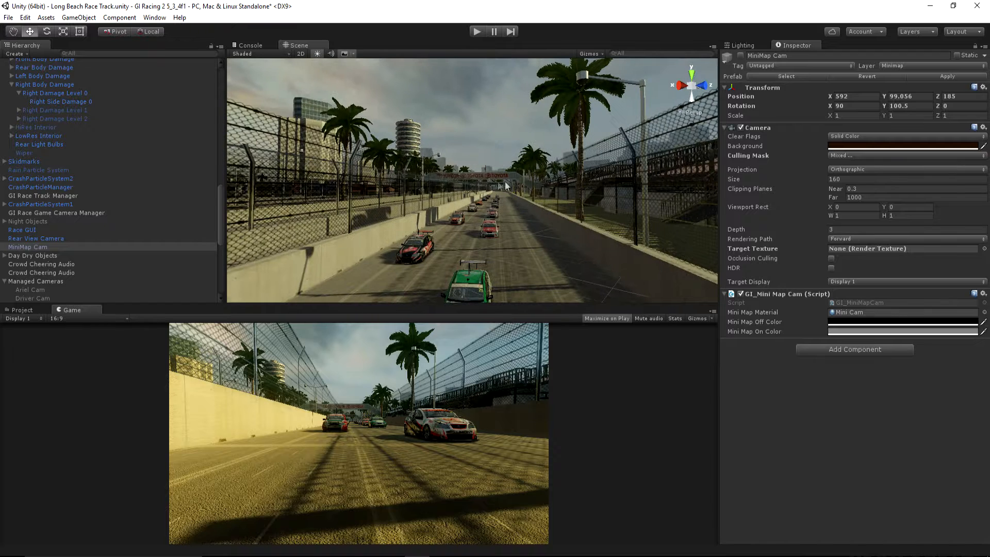
{"action": "left_click", "coordinate": [26, 247]}
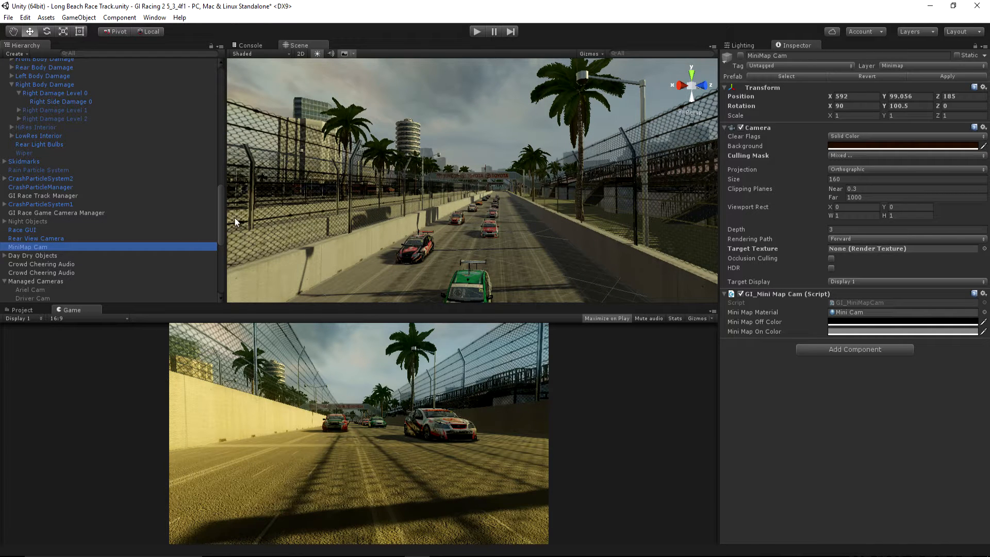
{"action": "left_click_drag", "start_coordinate": [222, 216], "coordinate": [223, 90]}
{"action": "left_click", "coordinate": [8, 101]}
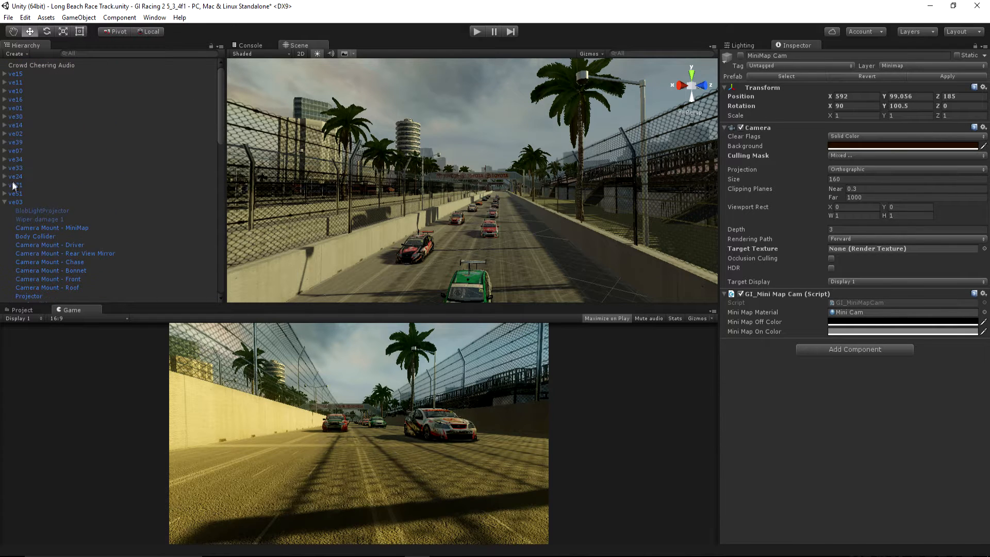
{"action": "scroll", "coordinate": [133, 180], "scroll_direction": "down", "scroll_amount": 3}
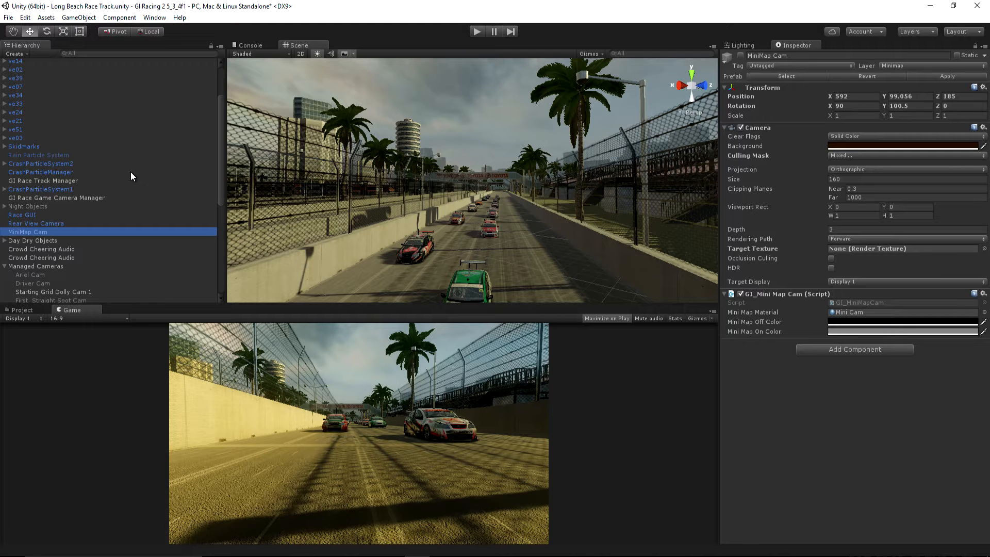
Step: Inspect the settings of the GI Race Game Camera Manager and of the MiniMap Cam
{"action": "left_click", "coordinate": [66, 198]}
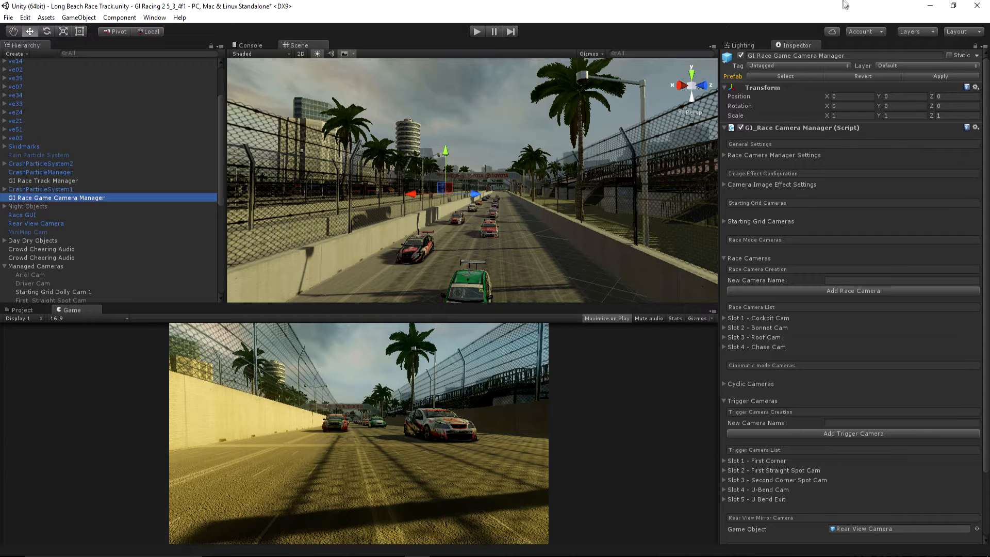
{"action": "left_click", "coordinate": [20, 233]}
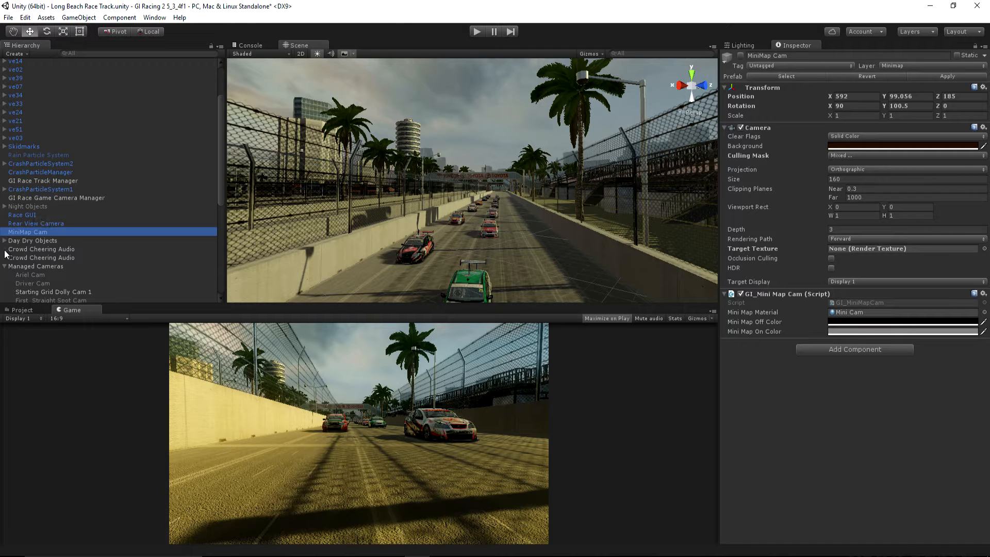
Step: Deactivate the Starting Grid Dolly Cam 1 object under Managed Cameras
{"action": "scroll", "coordinate": [51, 232], "scroll_direction": "down", "scroll_amount": 5}
{"action": "left_click", "coordinate": [62, 196]}
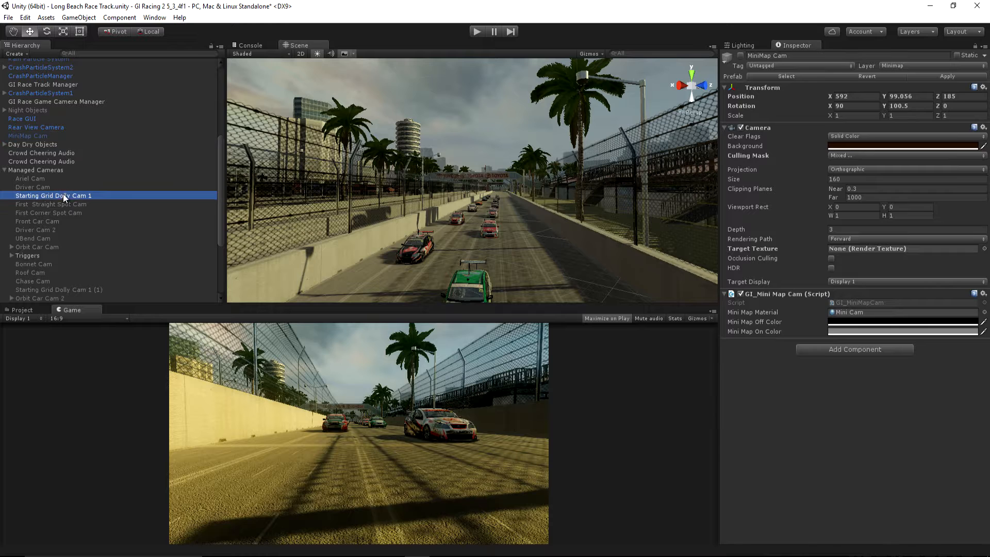
{"action": "left_click", "coordinate": [741, 55]}
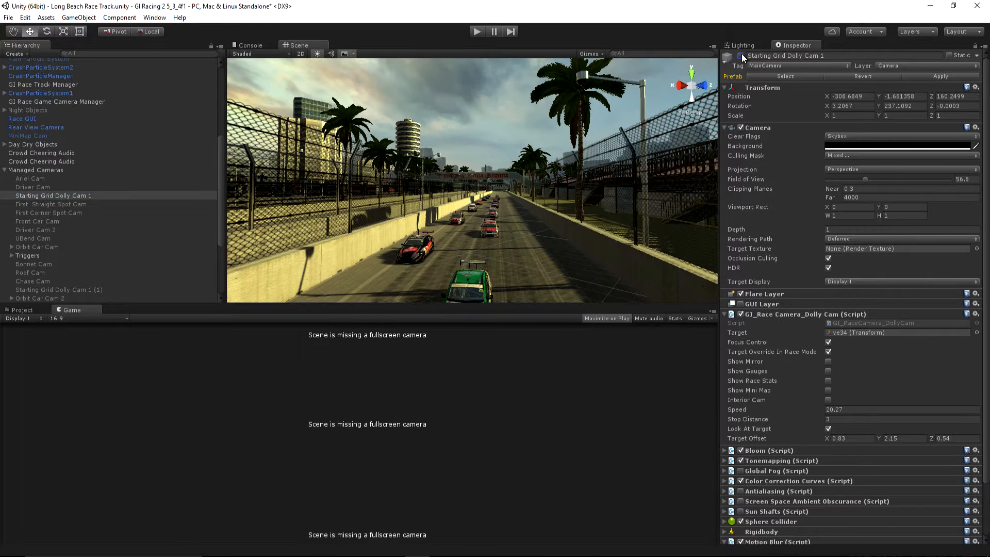
Step: Collapse the Managed Cameras group and activate the MiniMap Cam object
{"action": "left_click", "coordinate": [4, 170]}
{"action": "left_click", "coordinate": [52, 179]}
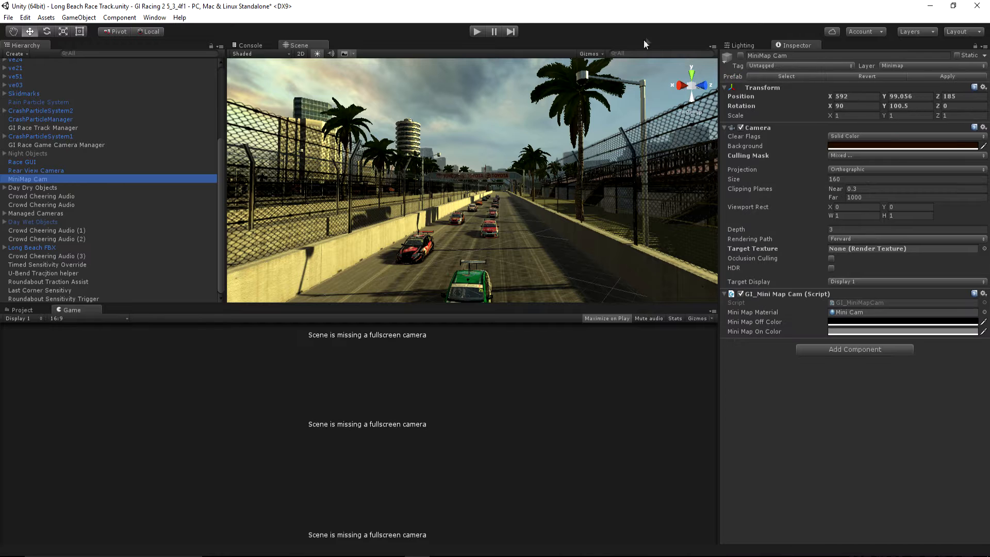
{"action": "left_click", "coordinate": [741, 55]}
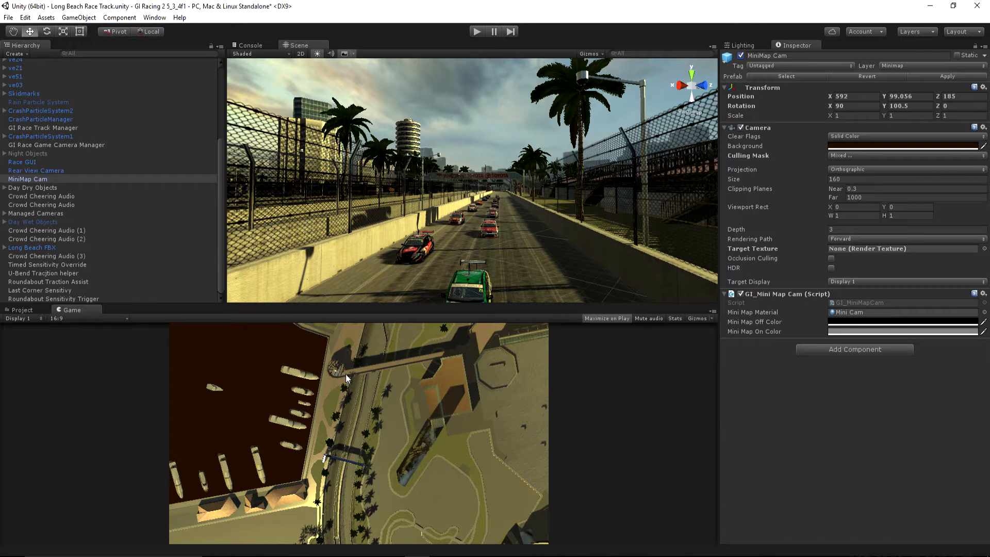
Step: Check the MiniMap Camera game object assigned in the GI Race Game Camera Manager's script
{"action": "right_click_drag", "start_coordinate": [427, 134], "coordinate": [505, 173]}
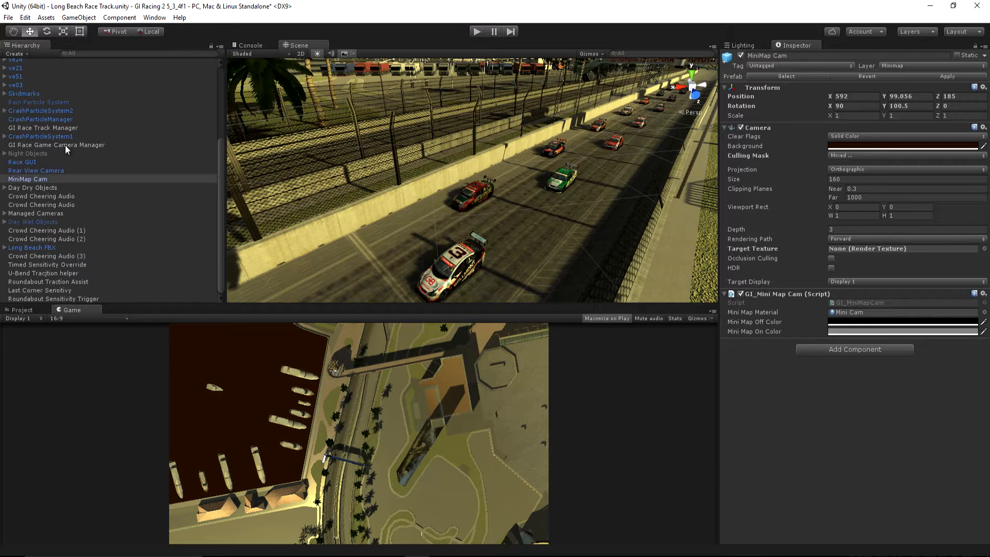
{"action": "left_click", "coordinate": [64, 145]}
{"action": "scroll", "coordinate": [987, 166], "scroll_direction": "down", "scroll_amount": 3}
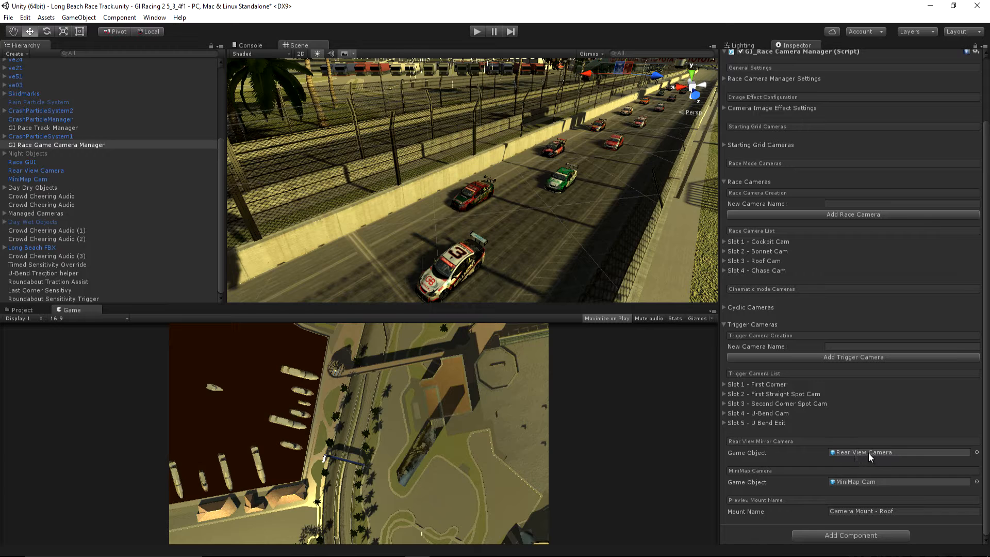
{"action": "left_click", "coordinate": [850, 481]}
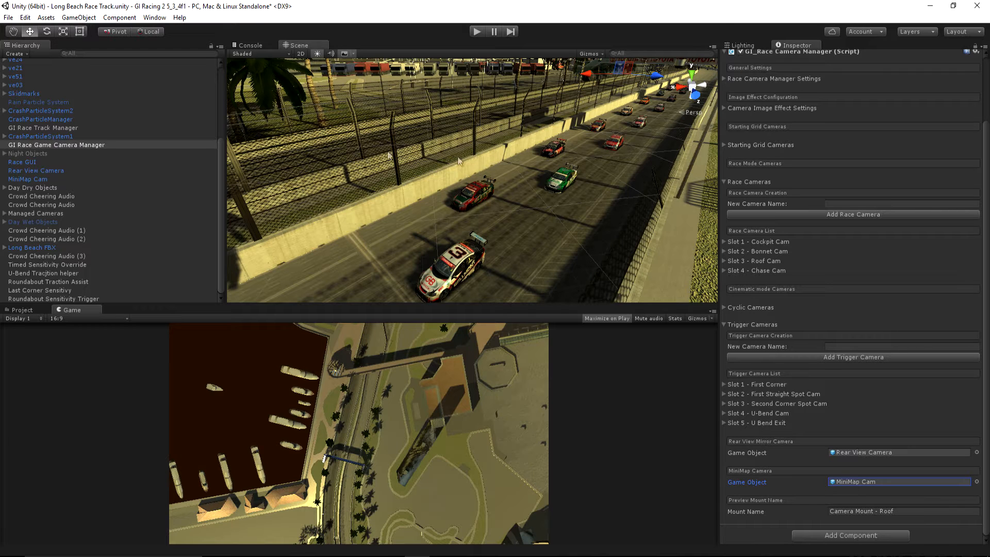
Step: Open the MiniMap Cam's GI_MiniMapCam script in MonoDevelop and examine how SetActor looks up the camera mount from the actor
{"action": "left_click", "coordinate": [26, 179]}
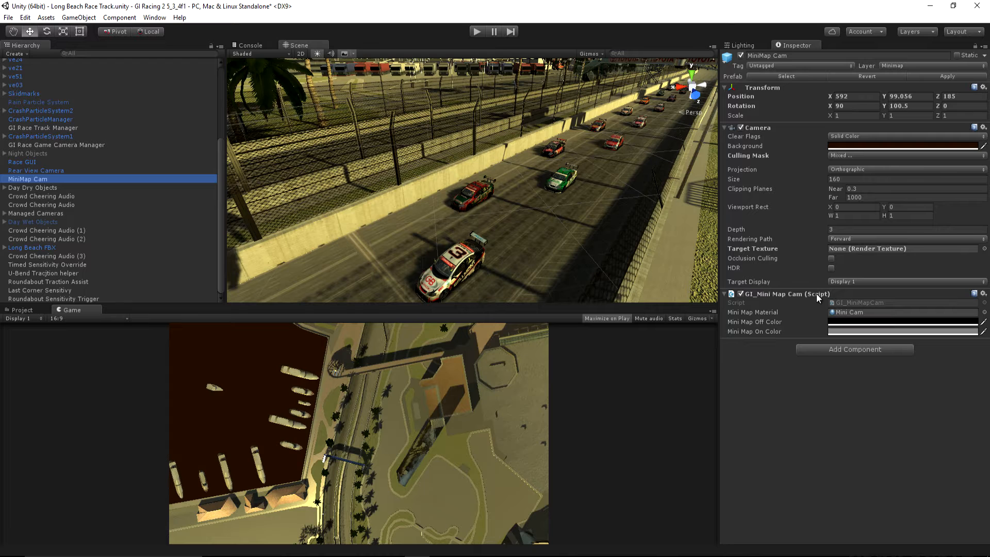
{"action": "left_click", "coordinate": [862, 304]}
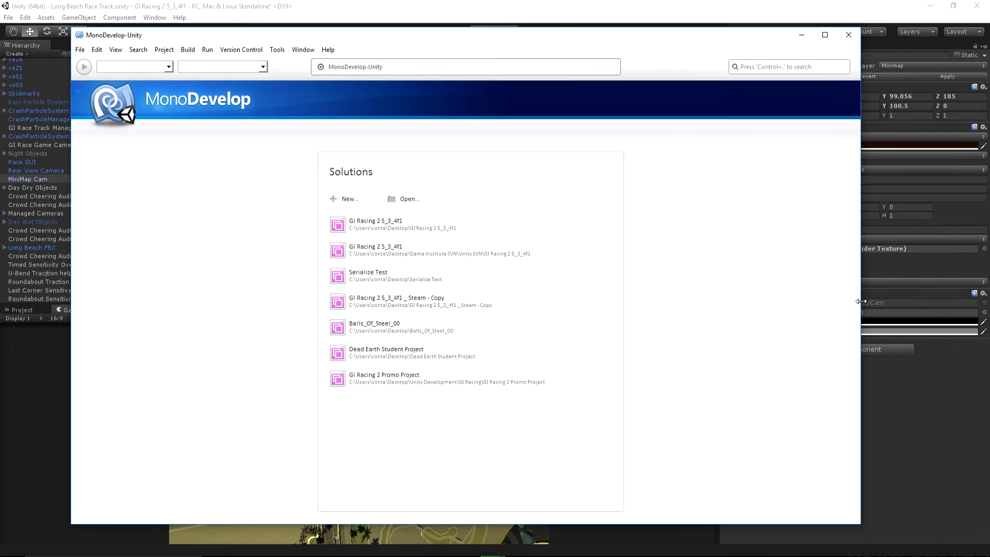
{"action": "scroll", "coordinate": [206, 289], "scroll_direction": "down", "scroll_amount": 15}
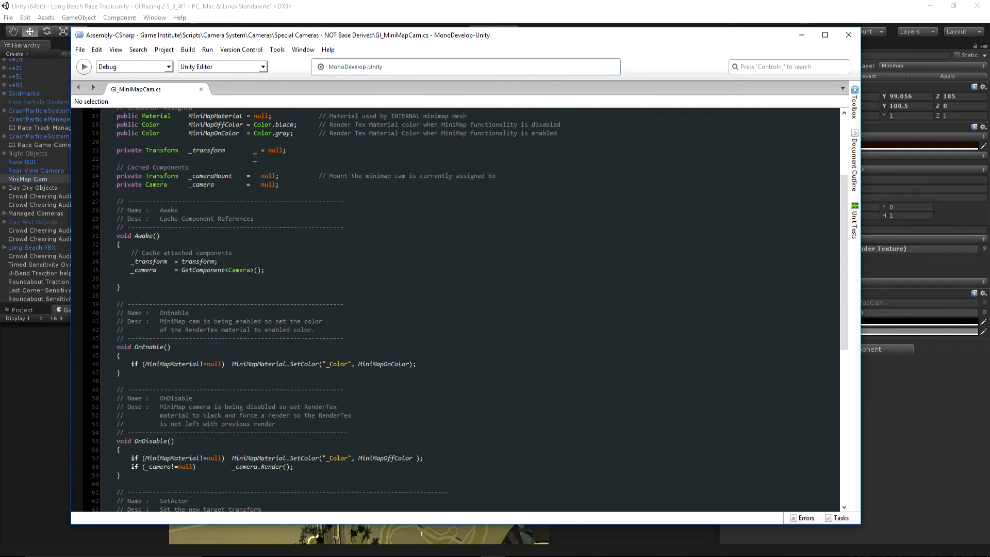
{"action": "left_click_drag", "start_coordinate": [131, 278], "coordinate": [185, 277]}
{"action": "left_click", "coordinate": [189, 277]}
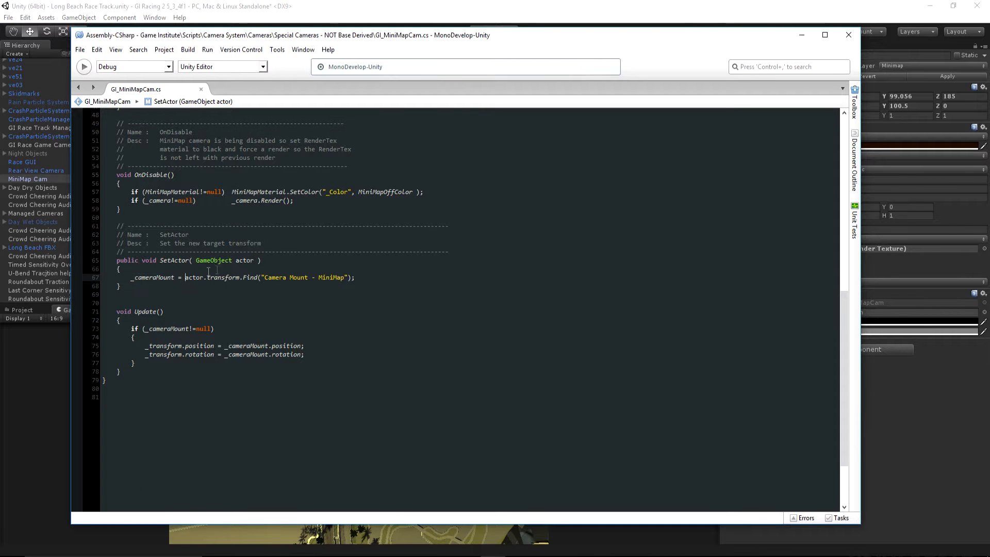
{"action": "left_click", "coordinate": [253, 260]}
{"action": "double_click", "coordinate": [252, 260]}
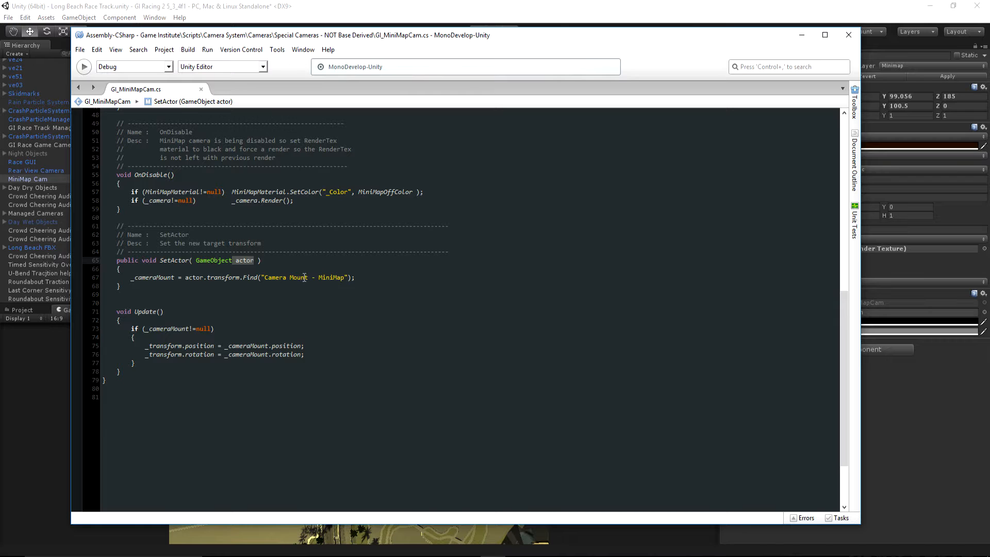
{"action": "mouse_move", "coordinate": [304, 277]}
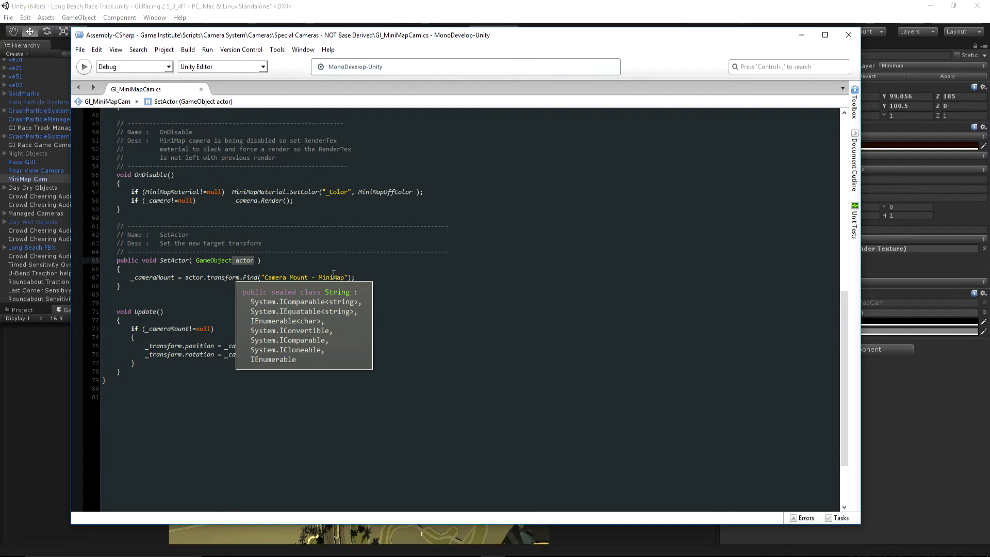
Step: Switch back to Unity and inspect the transform of Camera Mount - MiniMap under the ve11 car
{"action": "left_click", "coordinate": [240, 5]}
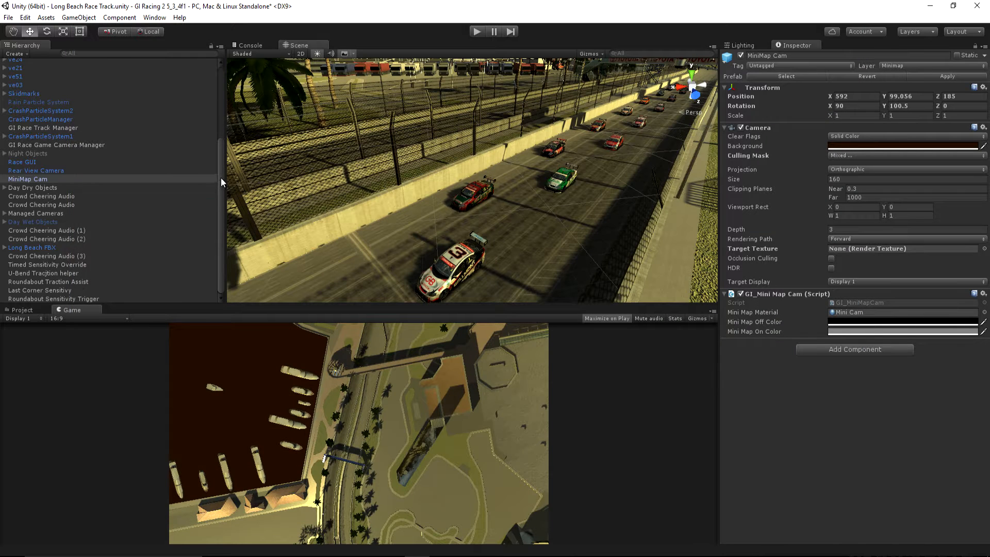
{"action": "left_click_drag", "start_coordinate": [221, 179], "coordinate": [220, 94]}
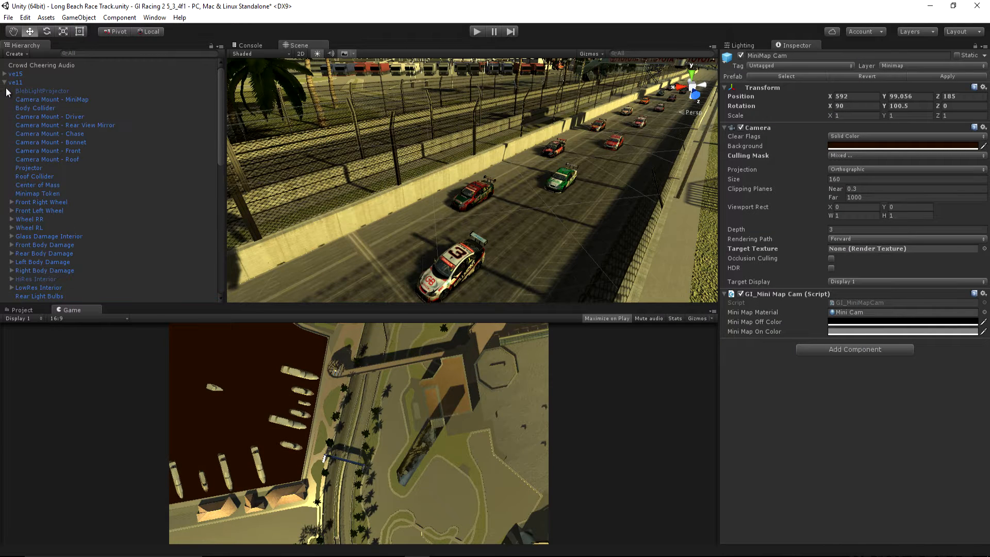
{"action": "left_click", "coordinate": [47, 100]}
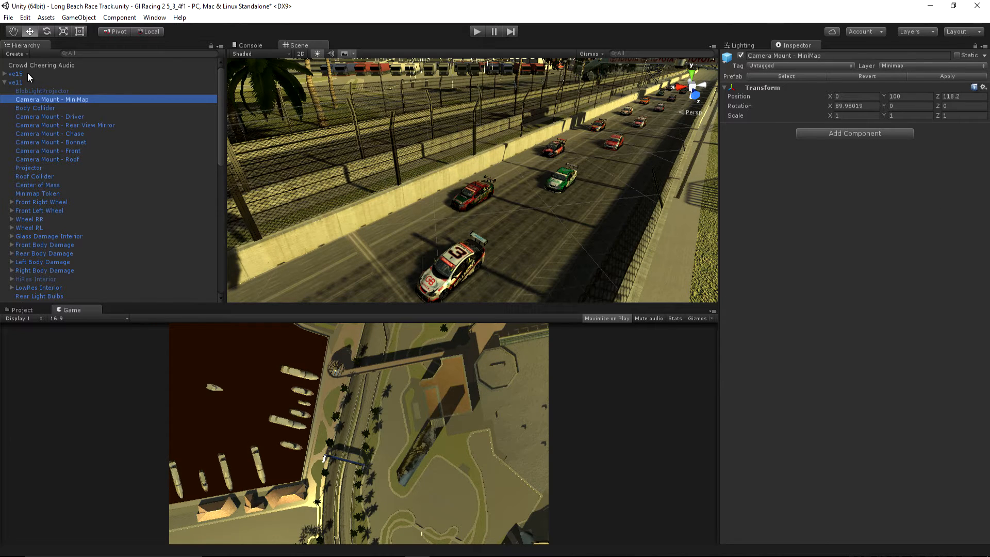
{"action": "right_click_drag", "start_coordinate": [335, 190], "coordinate": [428, 107]}
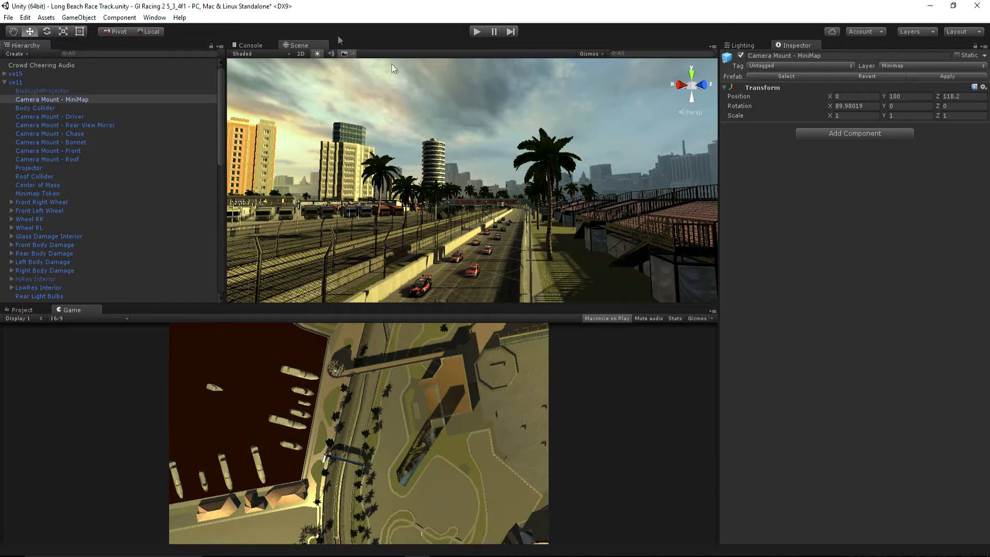
Step: View the ve11 car up close in the scene and reselect its Camera Mount - MiniMap child
{"action": "left_click", "coordinate": [18, 82]}
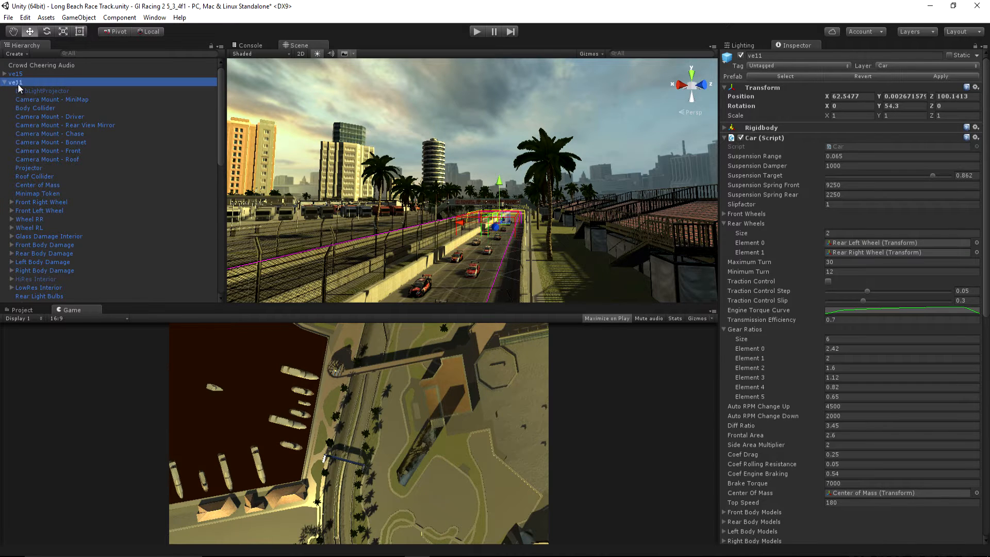
{"action": "right_click_drag", "start_coordinate": [372, 126], "coordinate": [292, 247]}
{"action": "key", "text": "w"}
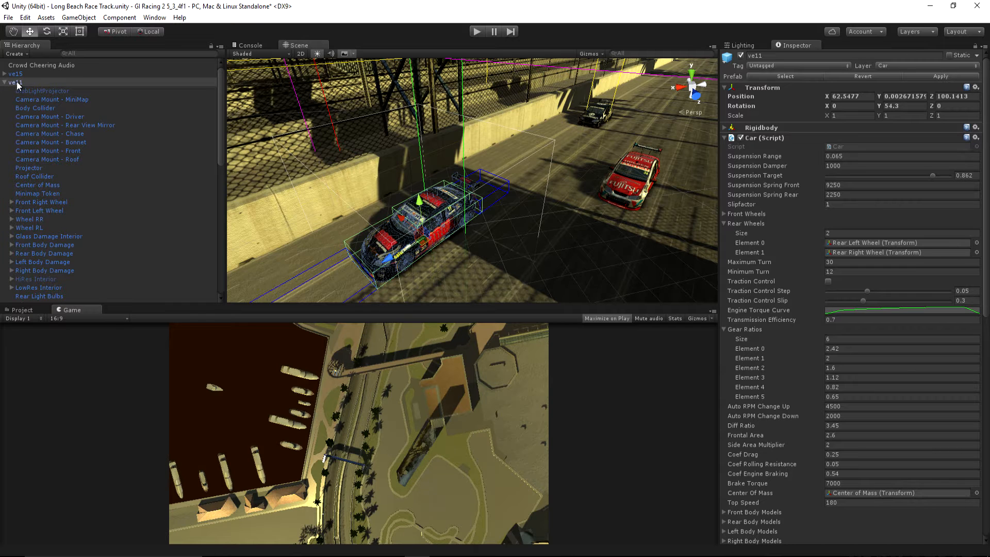
{"action": "left_click", "coordinate": [59, 100]}
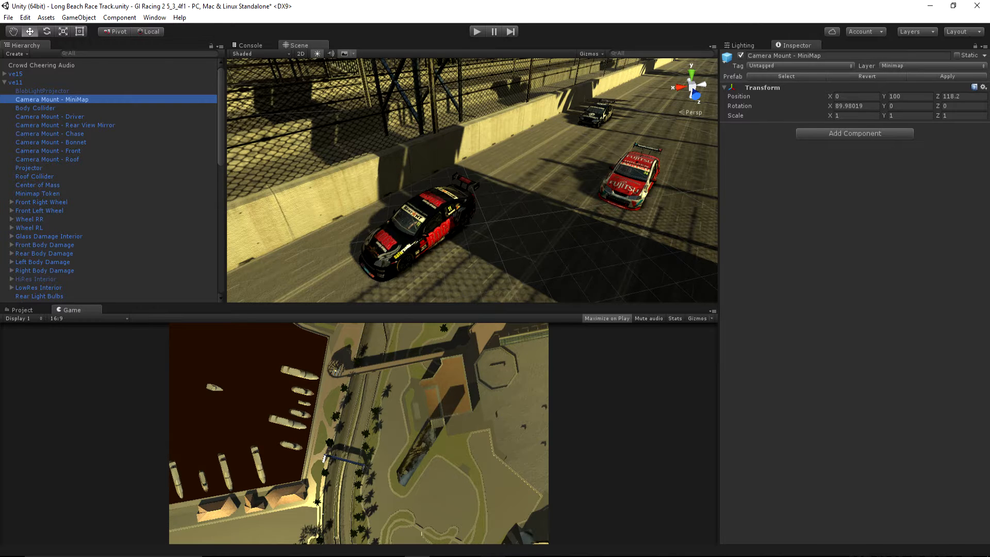
Step: Switch to MonoDevelop and examine the Update function's lines copying the camera mount's position and rotation to the minimap camera
{"action": "left_click", "coordinate": [509, 538]}
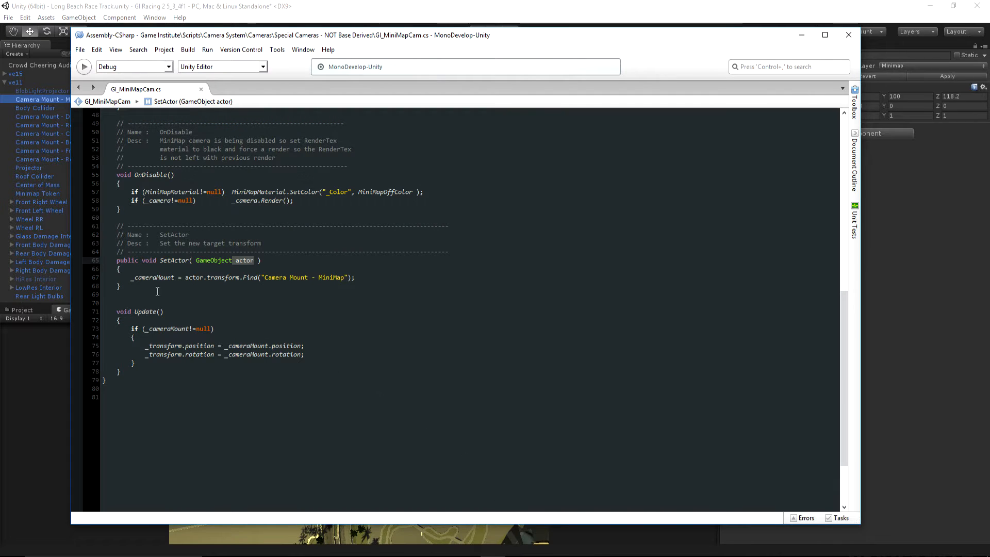
{"action": "left_click", "coordinate": [146, 346]}
{"action": "left_click_drag", "start_coordinate": [146, 346], "coordinate": [214, 346]}
{"action": "left_click_drag", "start_coordinate": [145, 355], "coordinate": [214, 355]}
{"action": "mouse_move", "coordinate": [202, 327]}
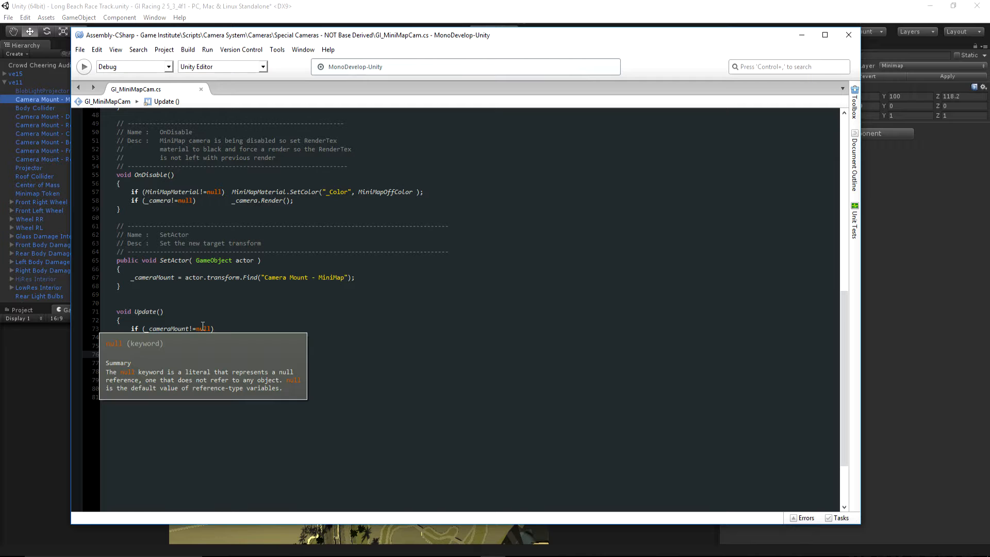
{"action": "left_click_drag", "start_coordinate": [225, 346], "coordinate": [302, 348]}
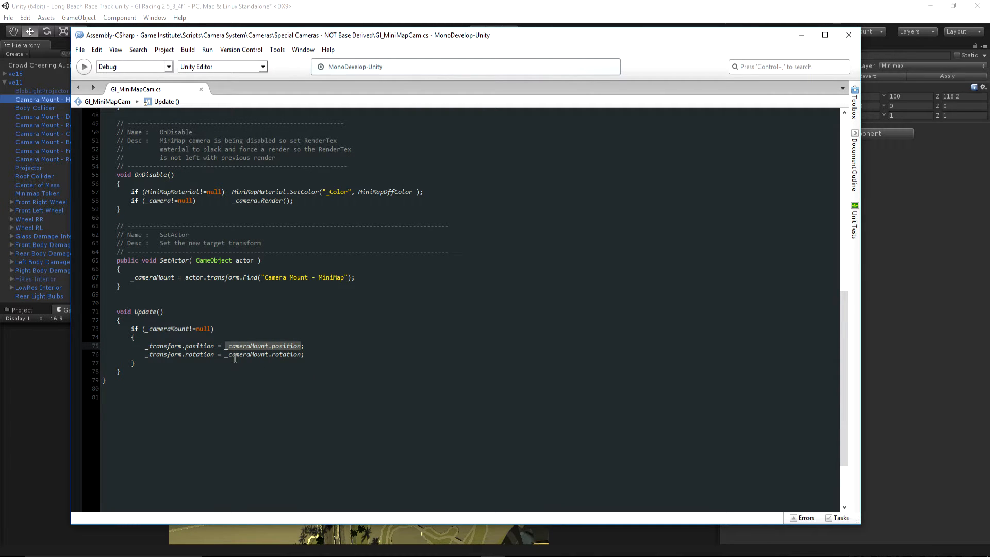
Step: Return to Unity and view where ve11's Camera Mount - MiniMap sits above the track relative to the car
{"action": "left_click", "coordinate": [288, 7]}
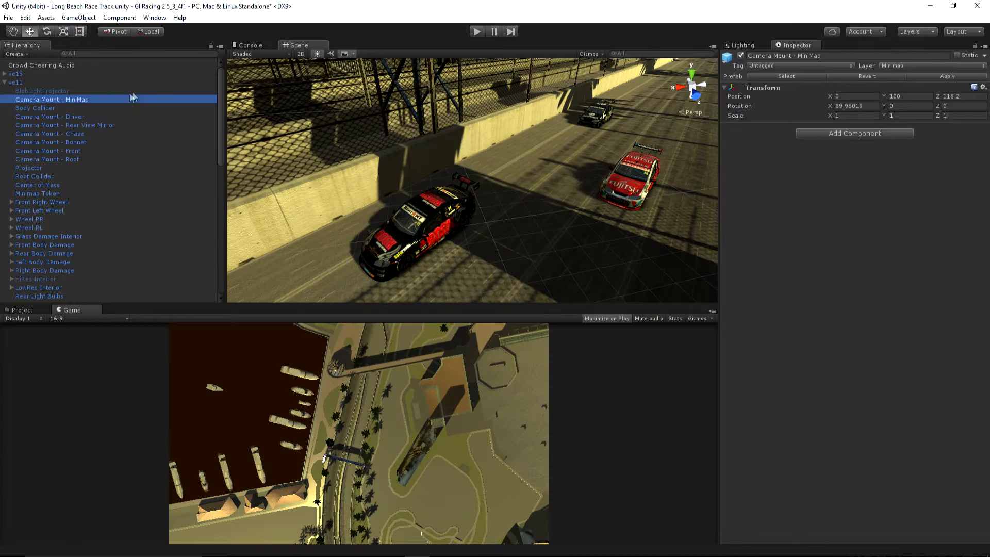
{"action": "right_click_drag", "start_coordinate": [390, 197], "coordinate": [390, 149]}
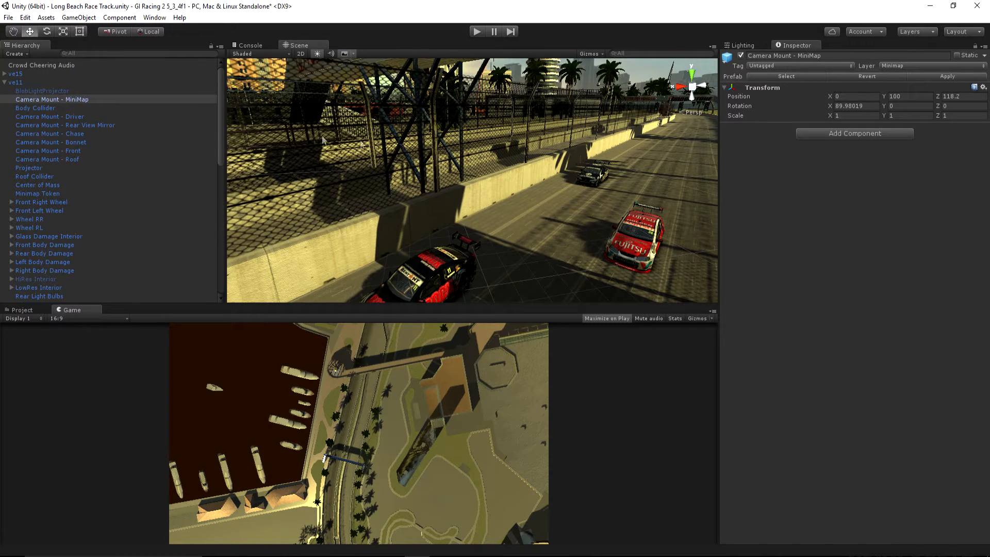
{"action": "left_click", "coordinate": [20, 82]}
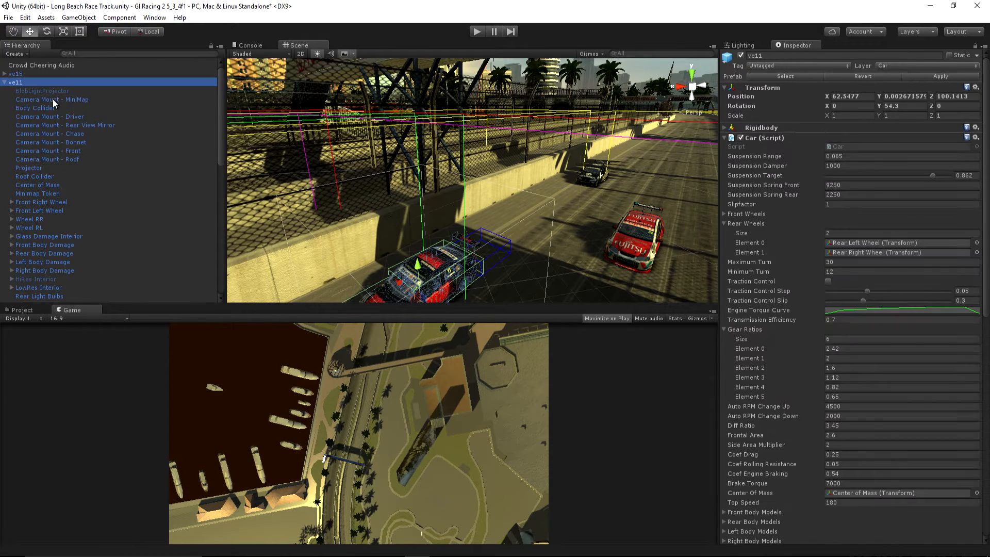
{"action": "left_click", "coordinate": [53, 100]}
{"action": "right_click_drag", "start_coordinate": [361, 181], "coordinate": [390, 367]}
{"action": "key", "text": "w"}
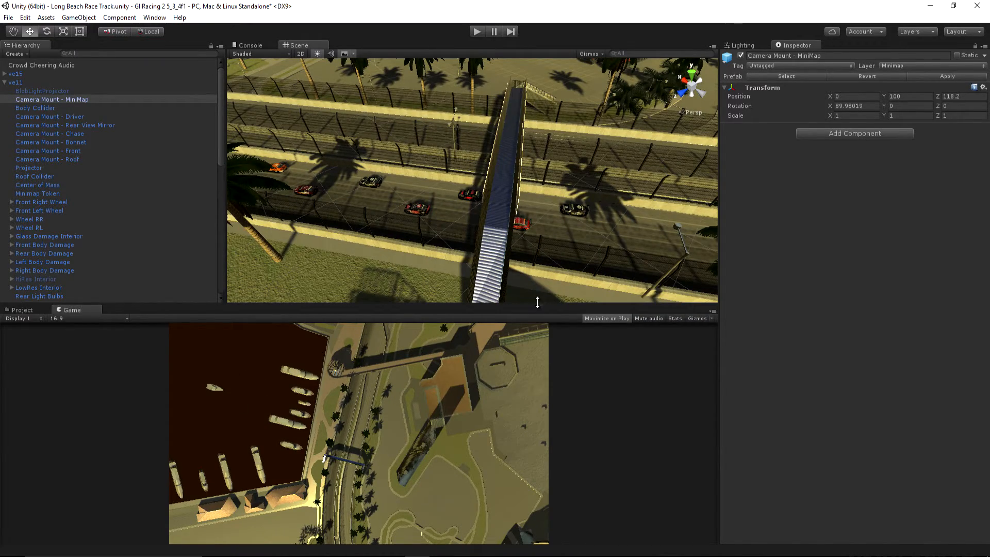
Step: Enlarge the Game view to examine the minimap camera's overhead output, and restore the layout
{"action": "left_click_drag", "start_coordinate": [538, 302], "coordinate": [539, 158]}
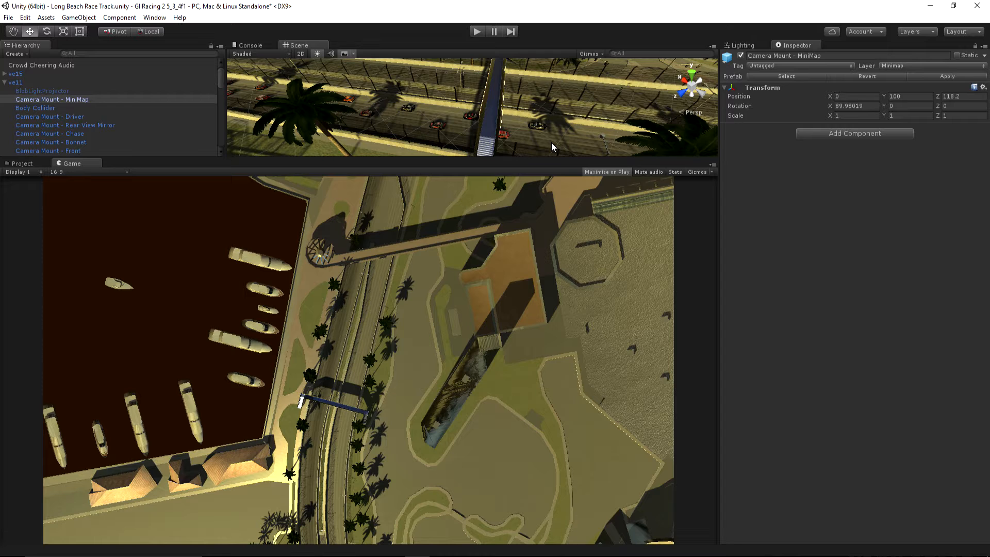
{"action": "left_click_drag", "start_coordinate": [551, 159], "coordinate": [547, 298]}
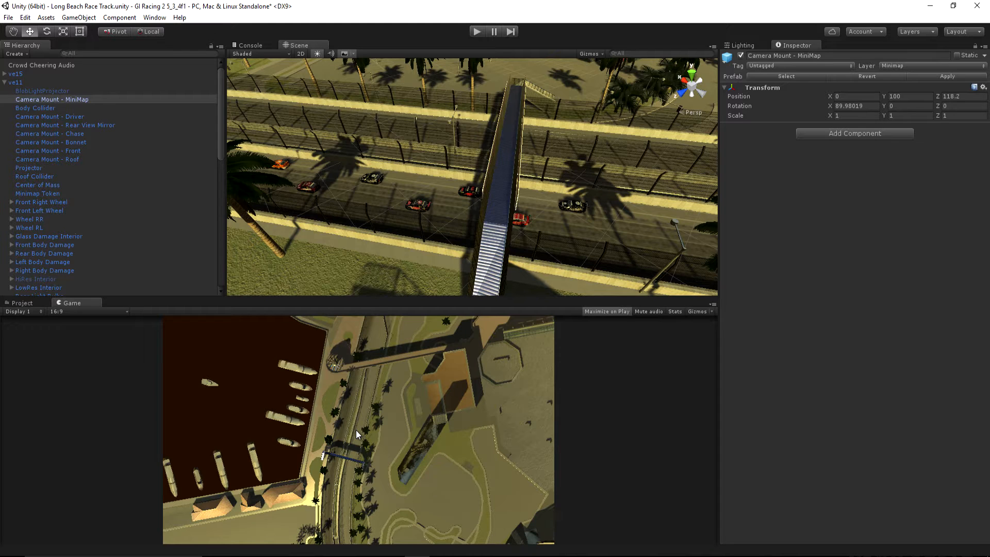
Step: Collapse ve11, frame the MiniMap Cam in the scene and move it horizontally to X 624, Z 255
{"action": "left_click", "coordinate": [5, 82]}
{"action": "scroll", "coordinate": [47, 232], "scroll_direction": "down", "scroll_amount": 3}
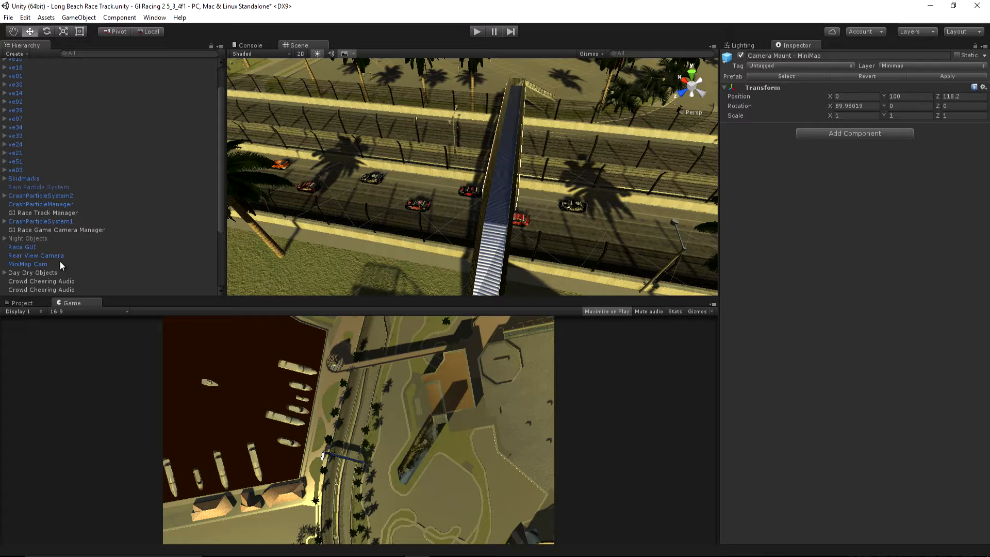
{"action": "left_click", "coordinate": [34, 265]}
{"action": "double_click", "coordinate": [34, 264]}
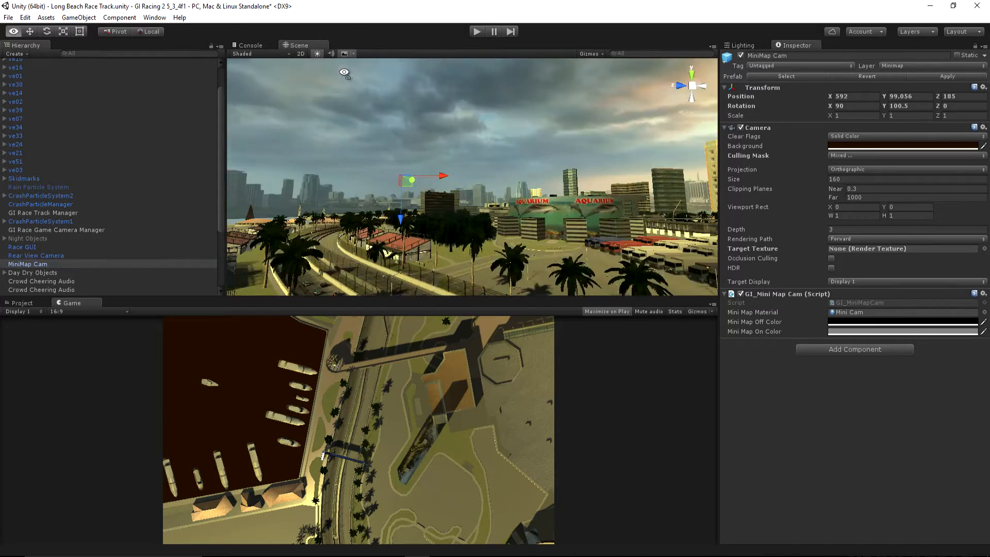
{"action": "left_click_drag", "start_coordinate": [441, 165], "coordinate": [384, 161]}
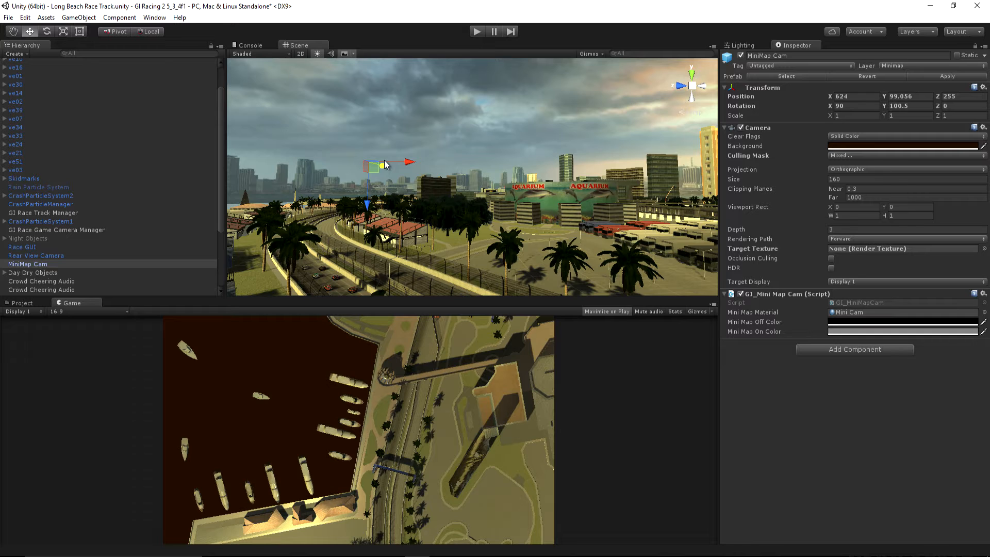
Step: Browse the project to Game Institute > Render Textures and inspect the Minimap Render Texture's settings and preview
{"action": "left_click", "coordinate": [22, 303]}
{"action": "left_click_drag", "start_coordinate": [449, 298], "coordinate": [457, 147]}
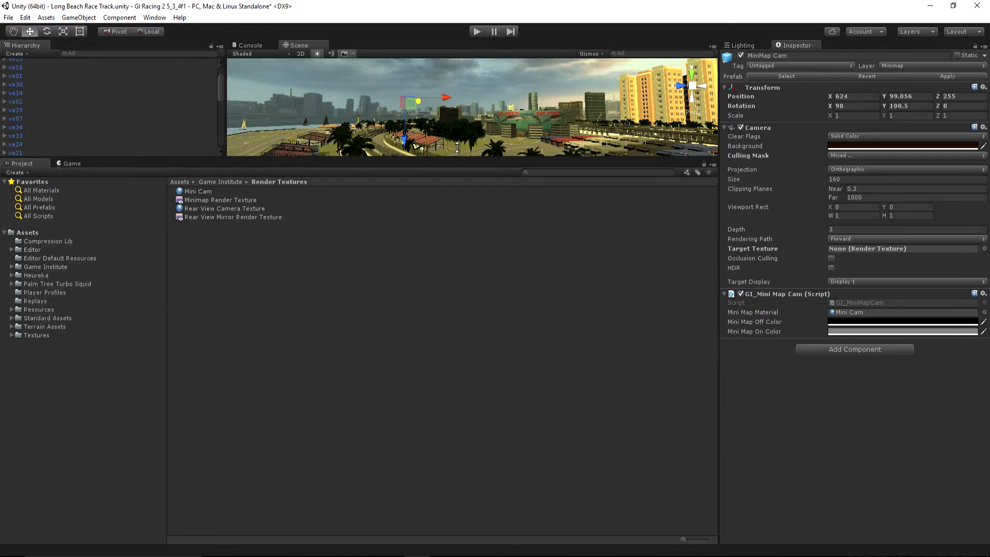
{"action": "left_click", "coordinate": [11, 267]}
{"action": "left_click", "coordinate": [46, 268]}
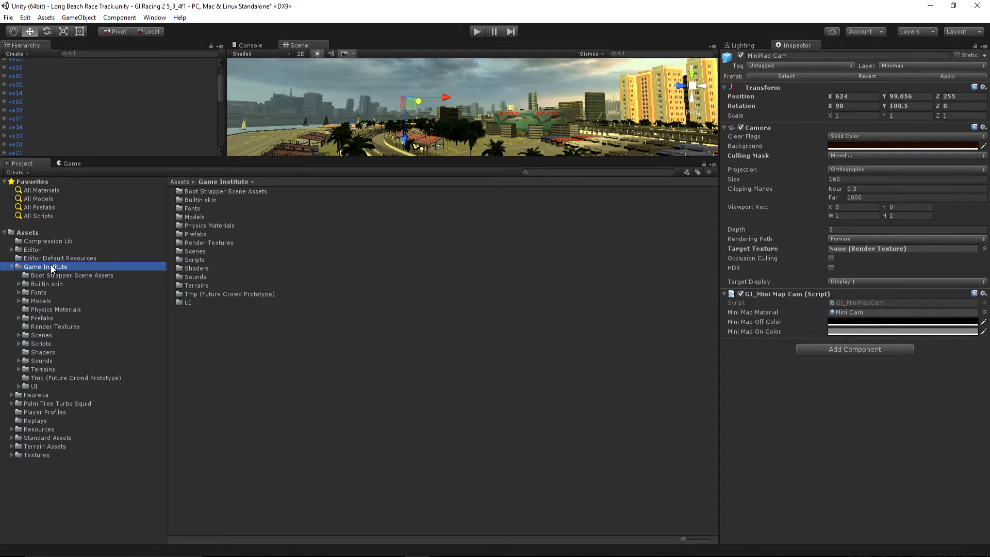
{"action": "left_click", "coordinate": [49, 327]}
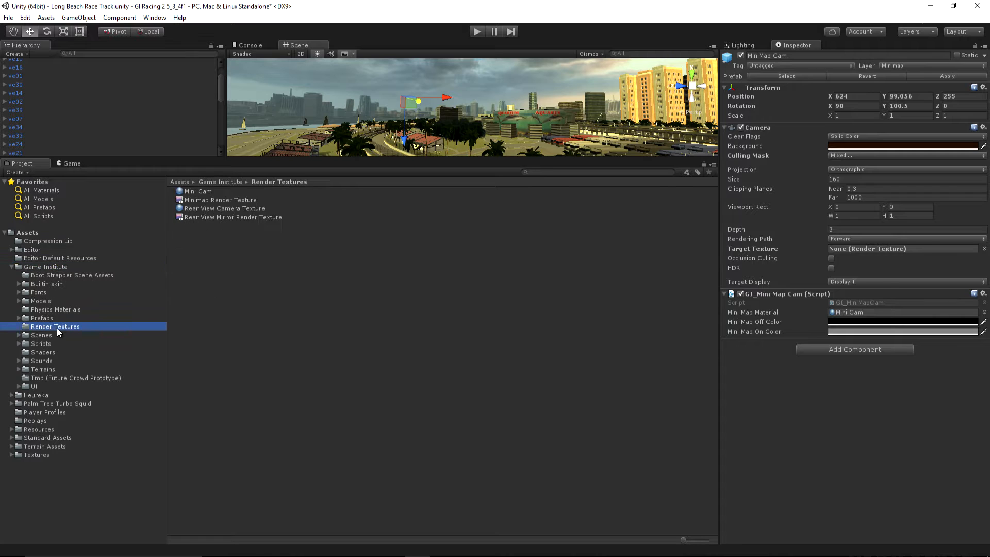
{"action": "left_click", "coordinate": [228, 200]}
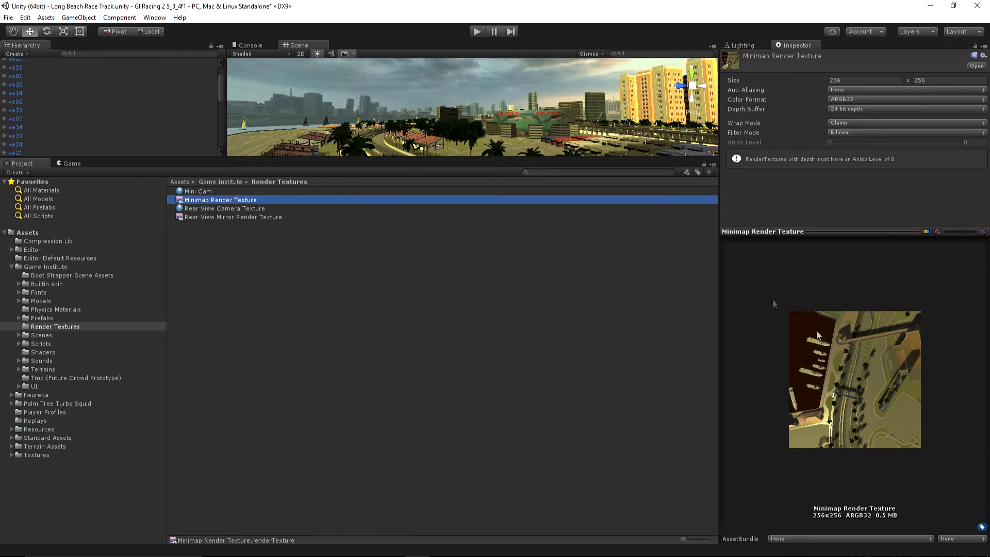
Step: Review the MiniMap Cam's camera settings and compare the Rear View Mirror Render Texture with the Minimap Render Texture
{"action": "left_click_drag", "start_coordinate": [592, 159], "coordinate": [591, 285]}
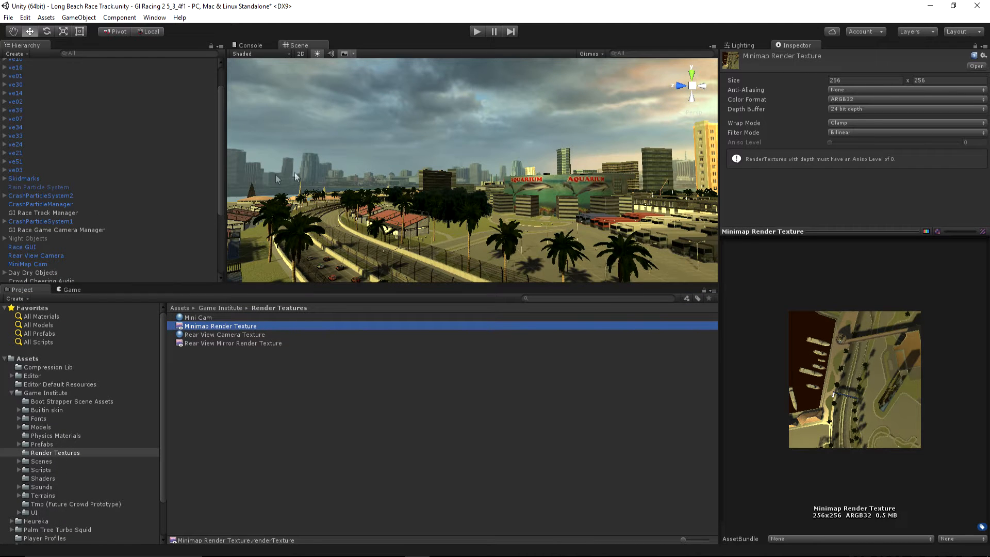
{"action": "scroll", "coordinate": [129, 200], "scroll_direction": "down", "scroll_amount": 3}
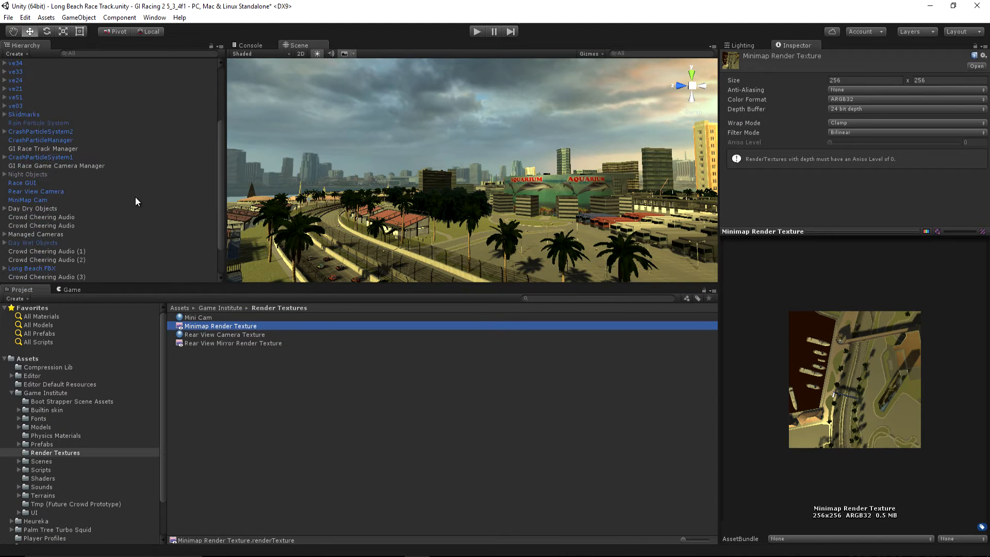
{"action": "left_click", "coordinate": [47, 200]}
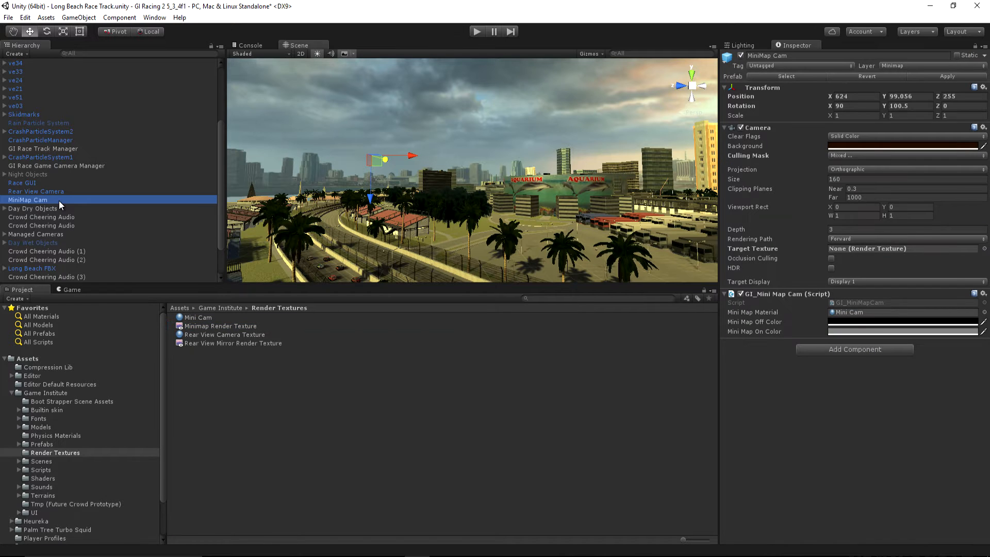
{"action": "left_click", "coordinate": [242, 342]}
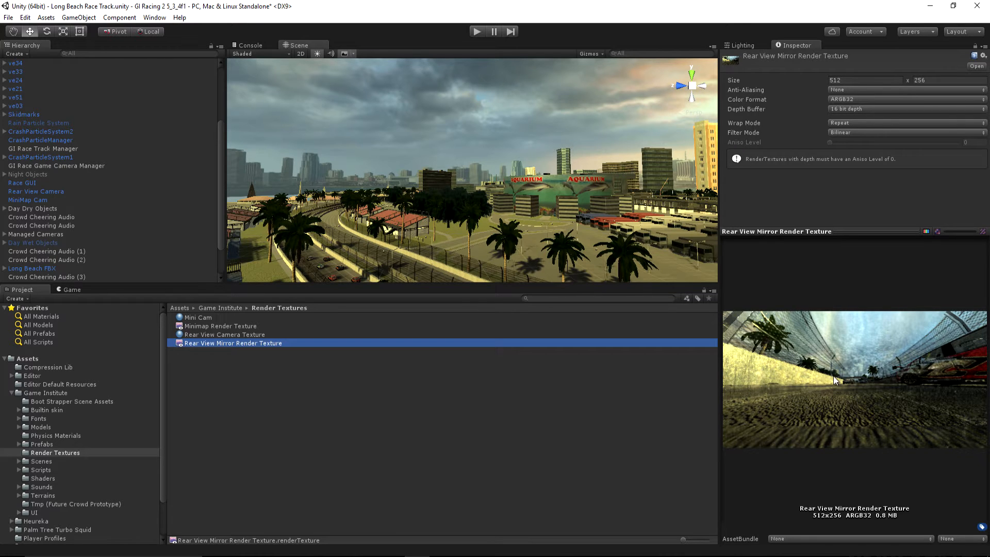
{"action": "left_click", "coordinate": [241, 327]}
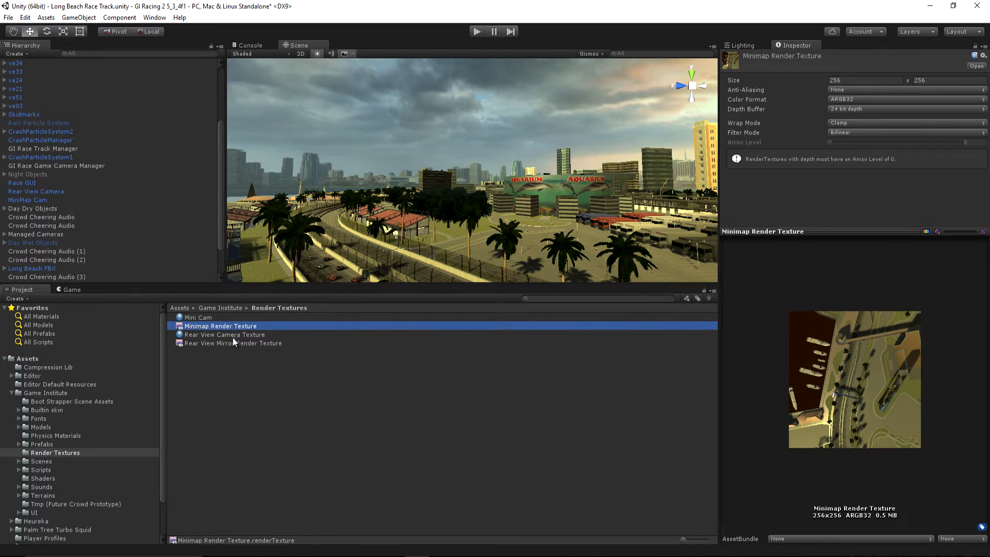
Step: Show the Render Texture option among the creatable assets without creating one, and reselect the Minimap Render Texture
{"action": "right_click", "coordinate": [238, 392]}
{"action": "mouse_move", "coordinate": [294, 203]}
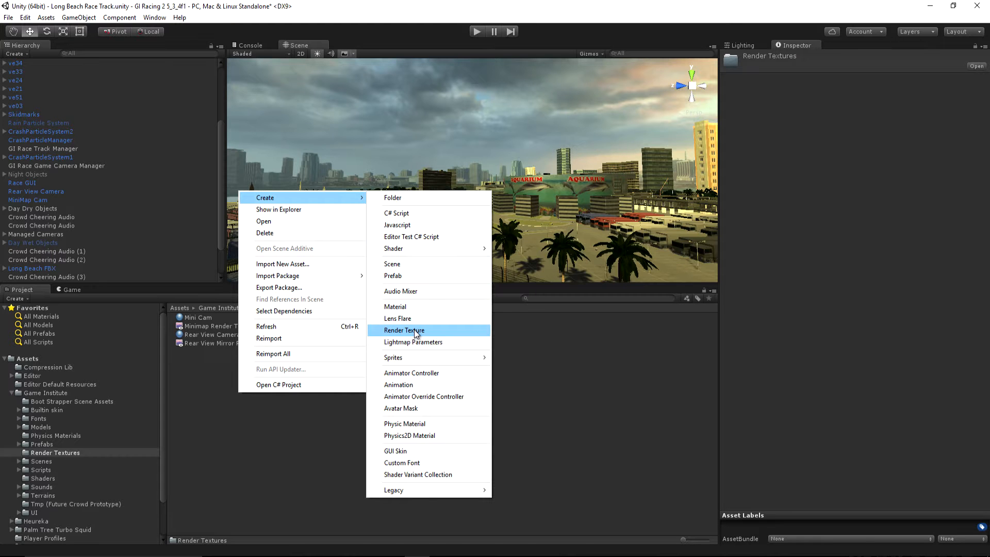
{"action": "left_click", "coordinate": [196, 326]}
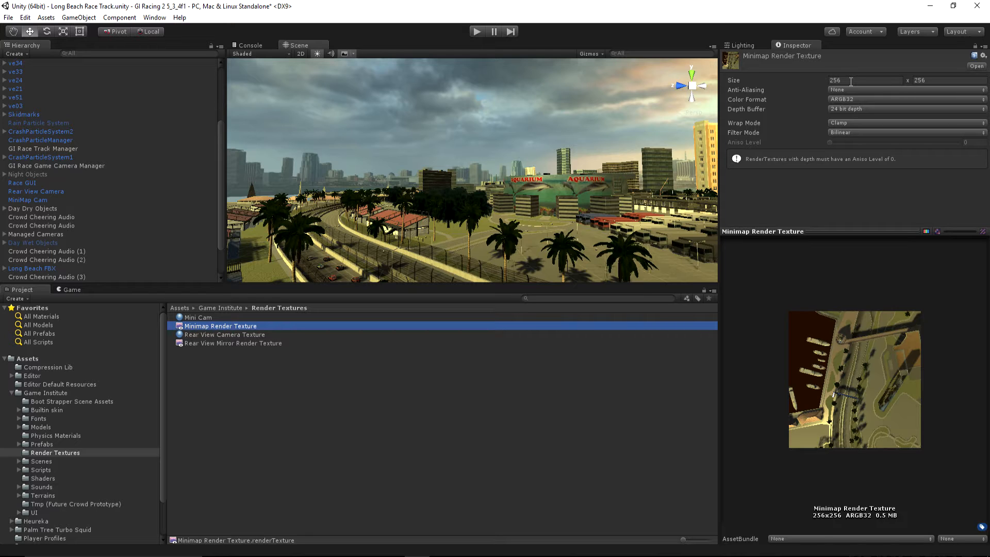
Step: Assign the Minimap Render Texture from the project as the MiniMap Cam's Target Texture
{"action": "left_click", "coordinate": [71, 290]}
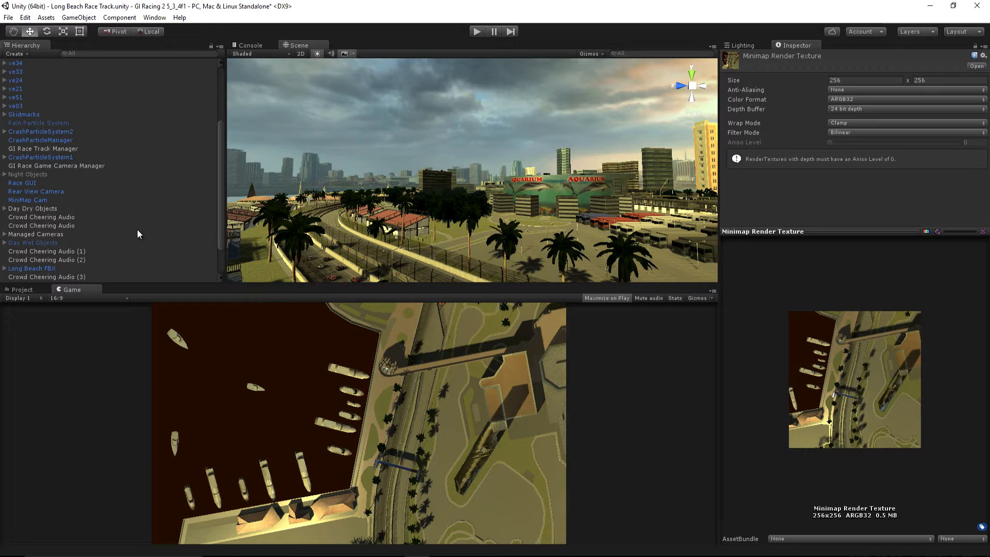
{"action": "left_click", "coordinate": [21, 289]}
{"action": "left_click", "coordinate": [35, 200]}
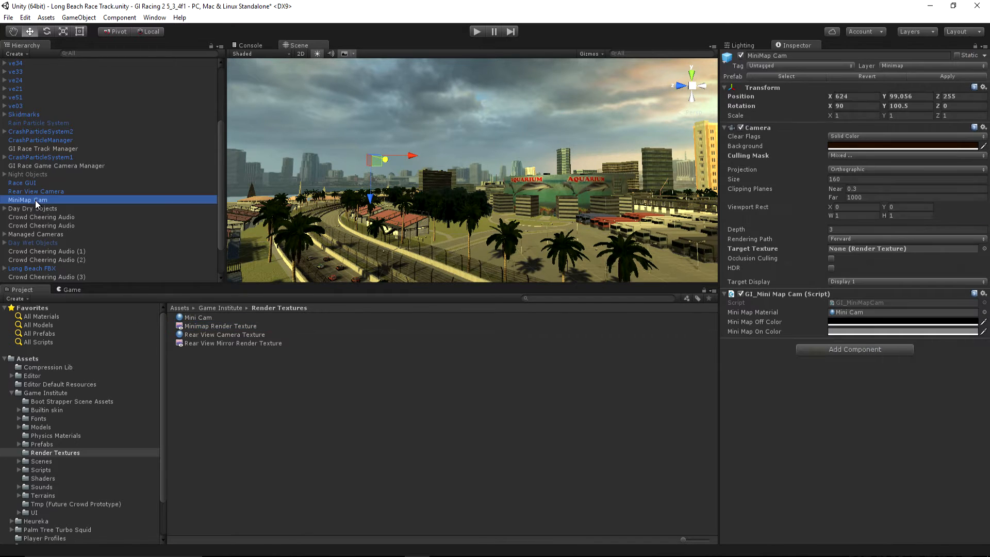
{"action": "left_click", "coordinate": [194, 326]}
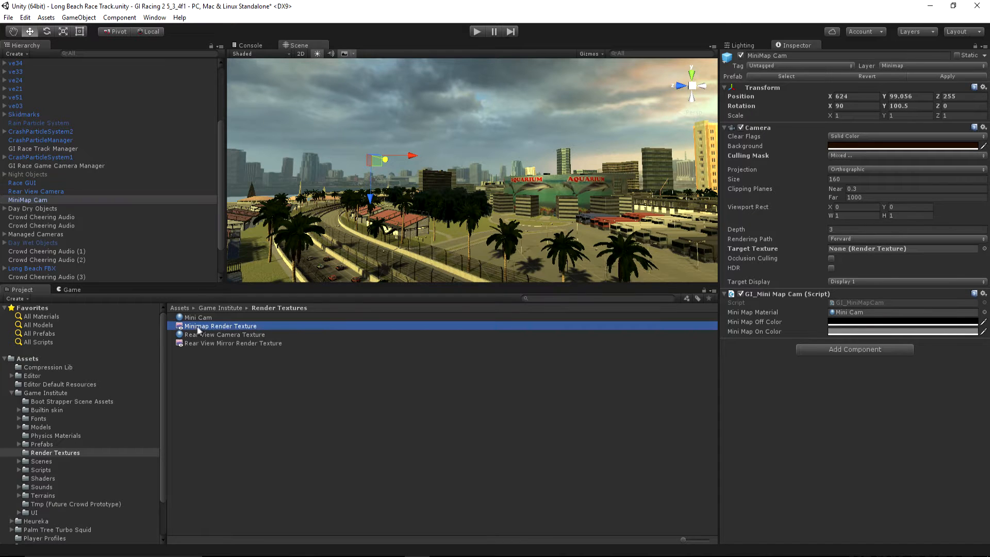
{"action": "left_click_drag", "start_coordinate": [491, 299], "coordinate": [717, 259]}
{"action": "left_click_drag", "start_coordinate": [804, 248], "coordinate": [856, 248]}
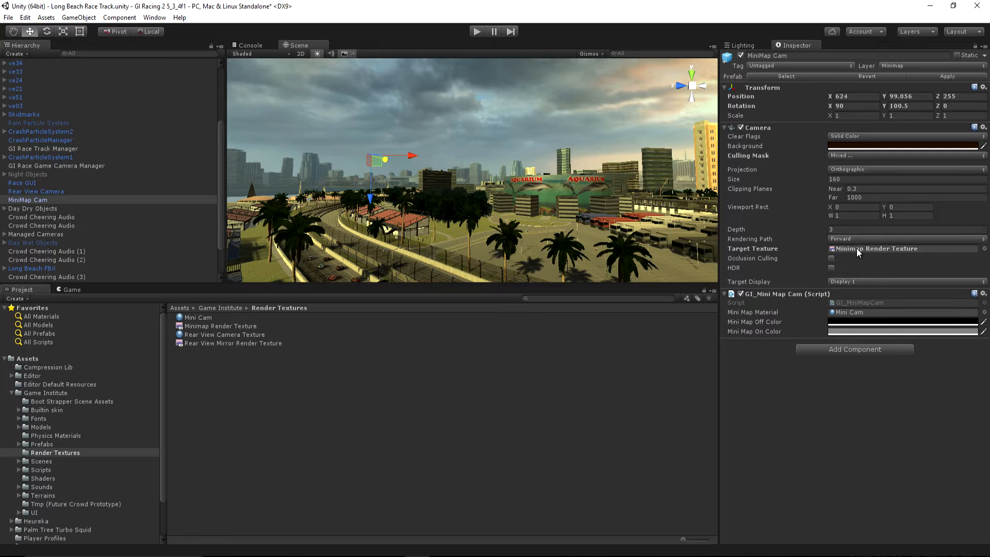
Step: Check the Game view and activate Starting Grid Dolly Cam 1 under Managed Cameras
{"action": "left_click", "coordinate": [70, 290]}
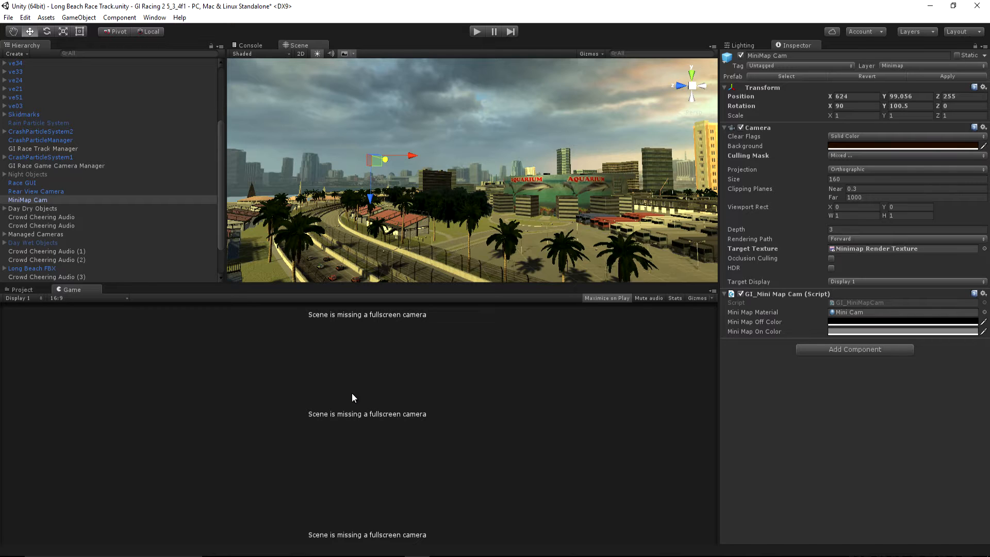
{"action": "left_click_drag", "start_coordinate": [219, 128], "coordinate": [219, 152]}
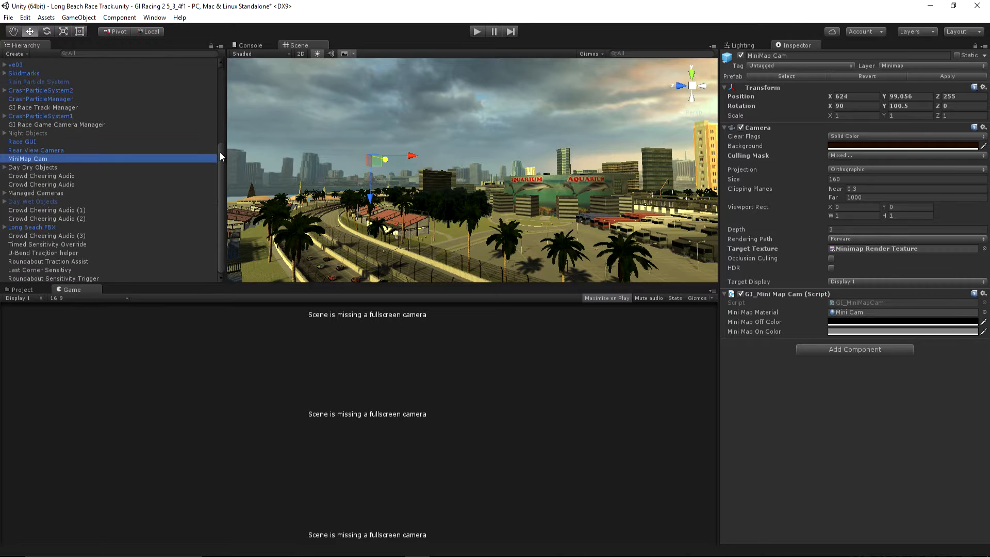
{"action": "left_click", "coordinate": [4, 194]}
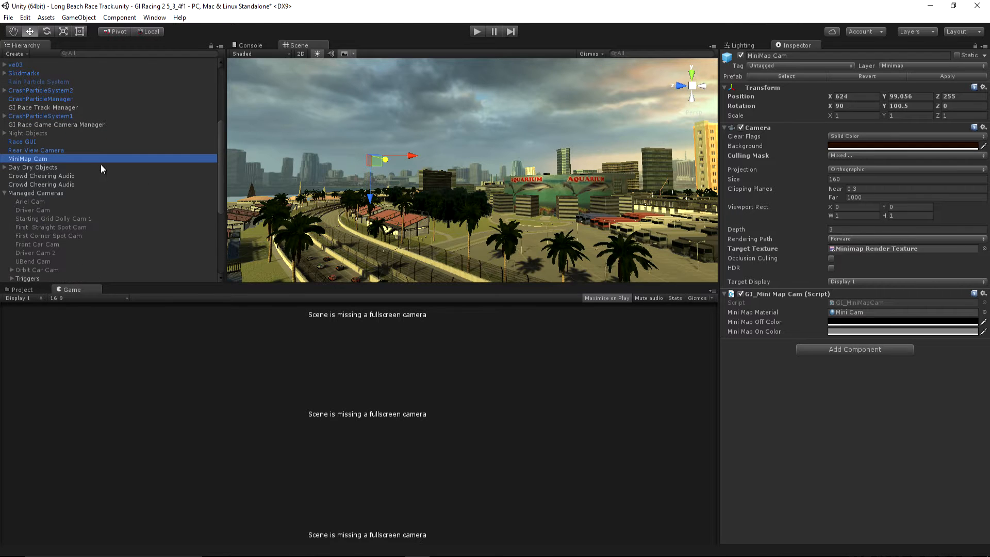
{"action": "scroll", "coordinate": [100, 164], "scroll_direction": "down", "scroll_amount": 3}
{"action": "left_click", "coordinate": [45, 154]}
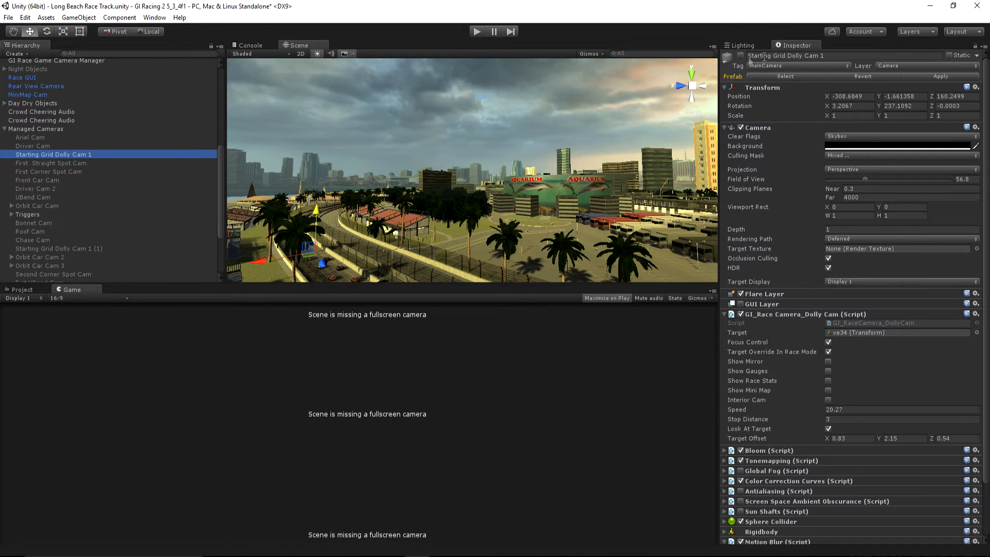
{"action": "left_click", "coordinate": [740, 55]}
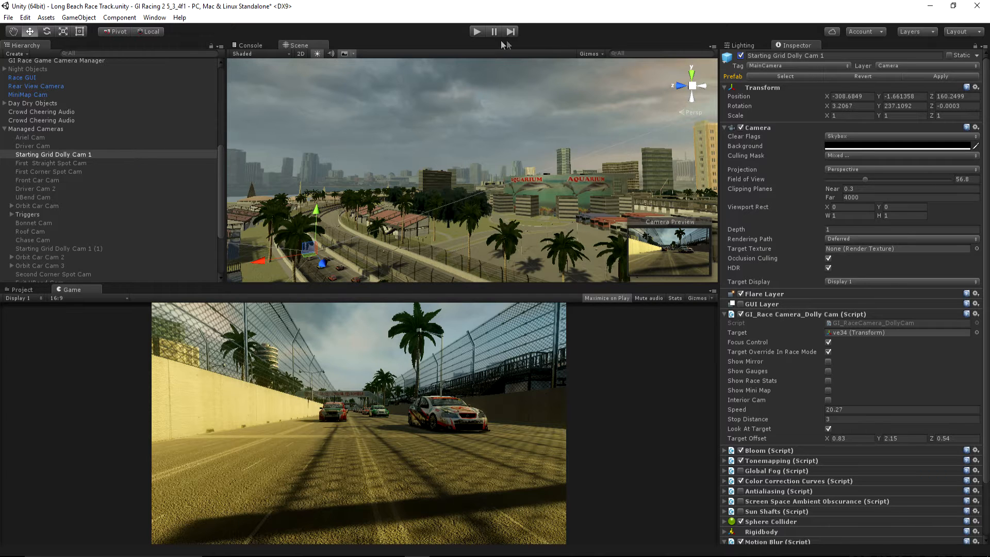
Step: Play-test the race to examine the minimap in the on-screen display, and stop the game
{"action": "left_click", "coordinate": [478, 32]}
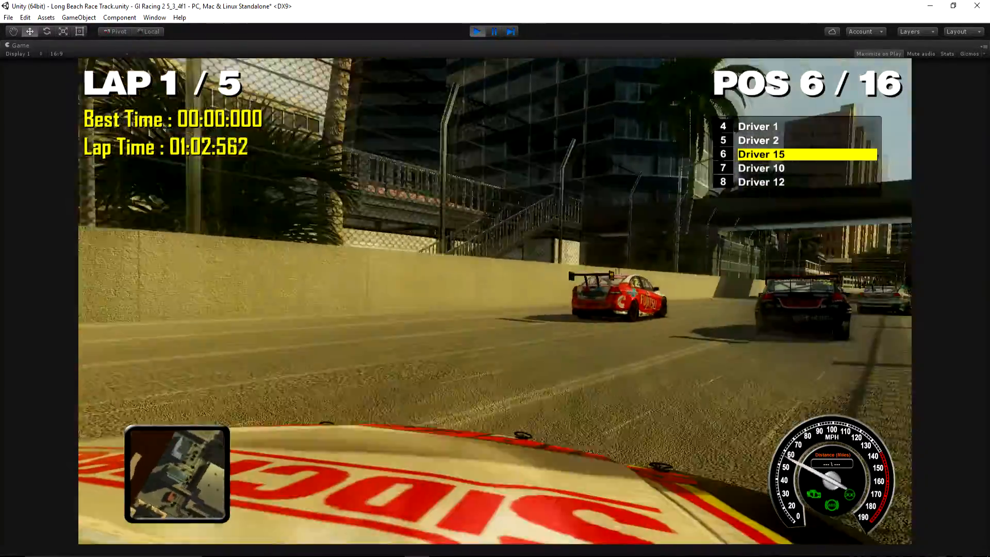
{"action": "key", "text": "super+a"}
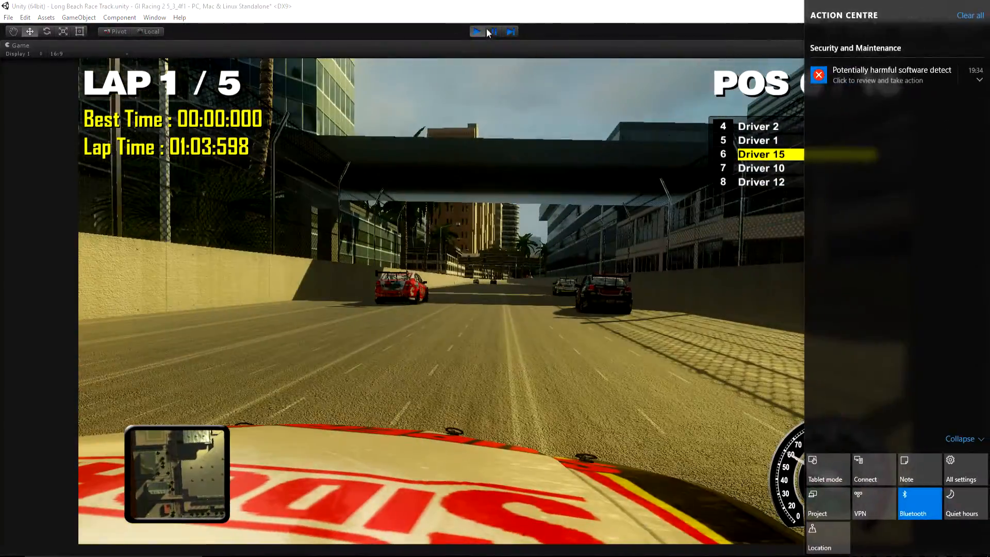
{"action": "left_click", "coordinate": [480, 31]}
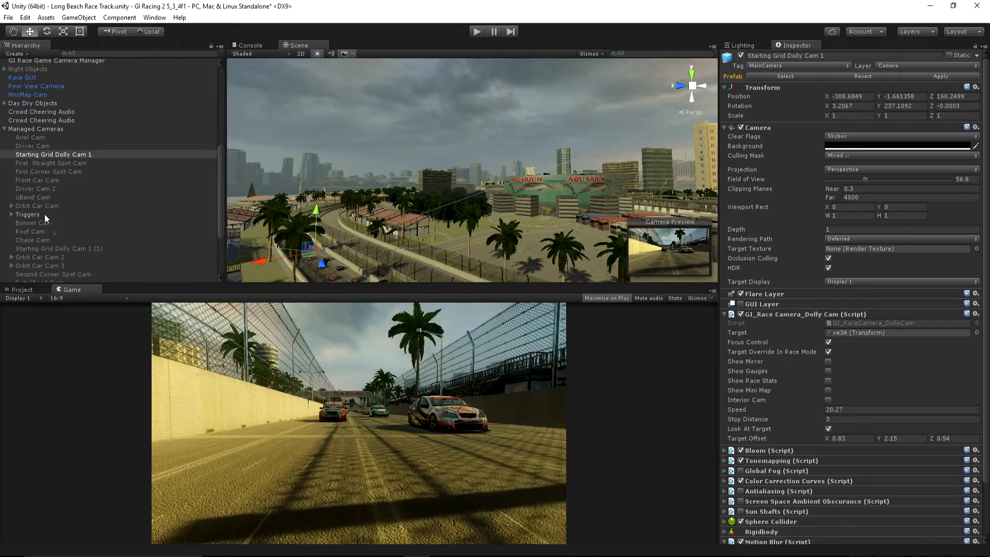
Step: Set the MiniMap Cam's projection to Perspective and play-test the race to examine its effect on the minimap
{"action": "scroll", "coordinate": [61, 214], "scroll_direction": "down", "scroll_amount": 3}
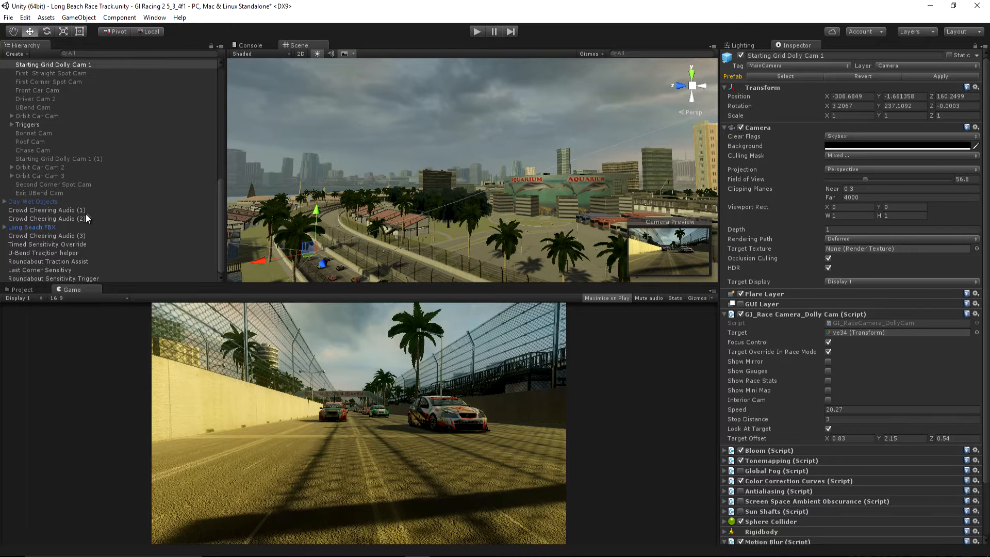
{"action": "scroll", "coordinate": [86, 214], "scroll_direction": "up", "scroll_amount": 5}
{"action": "left_click", "coordinate": [42, 165]}
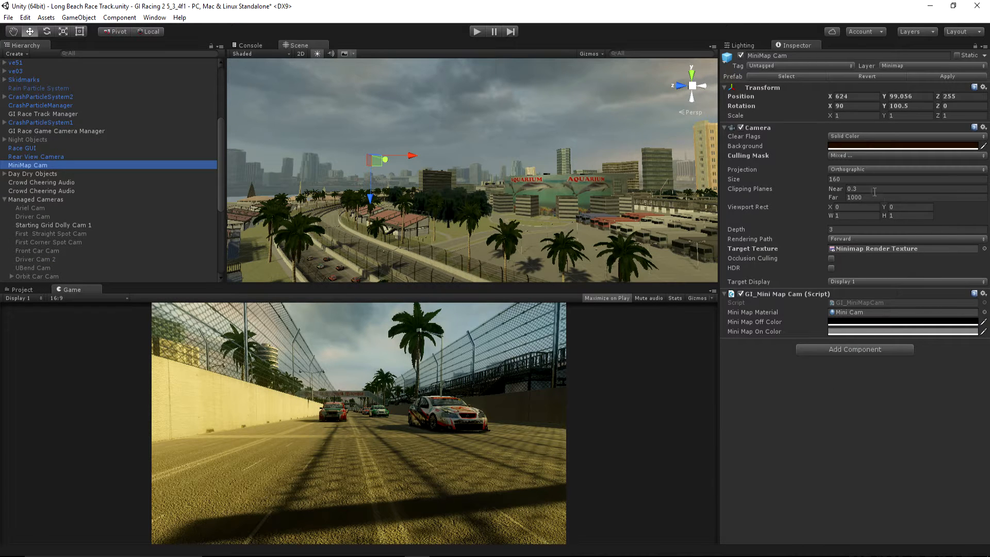
{"action": "left_click", "coordinate": [852, 169]}
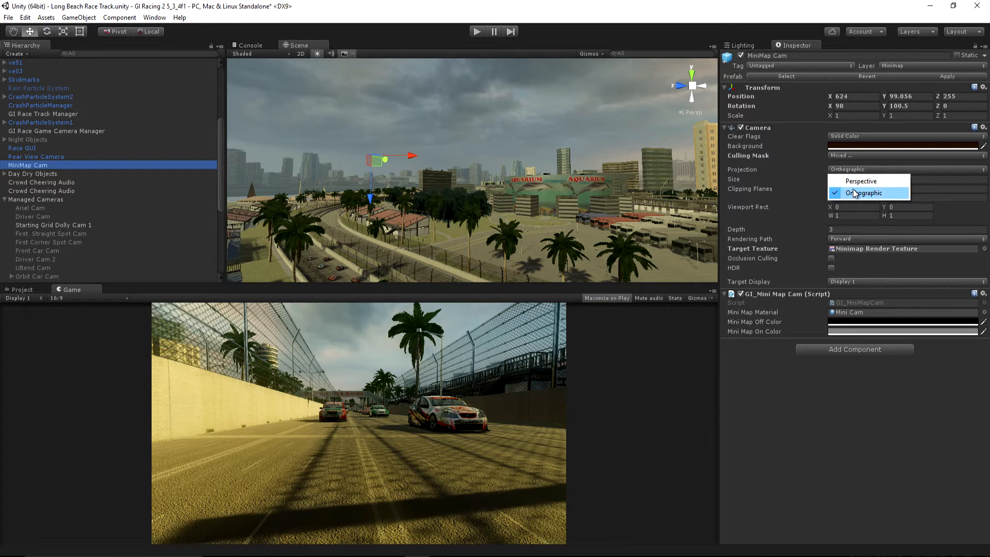
{"action": "left_click", "coordinate": [860, 181]}
{"action": "left_click", "coordinate": [476, 30]}
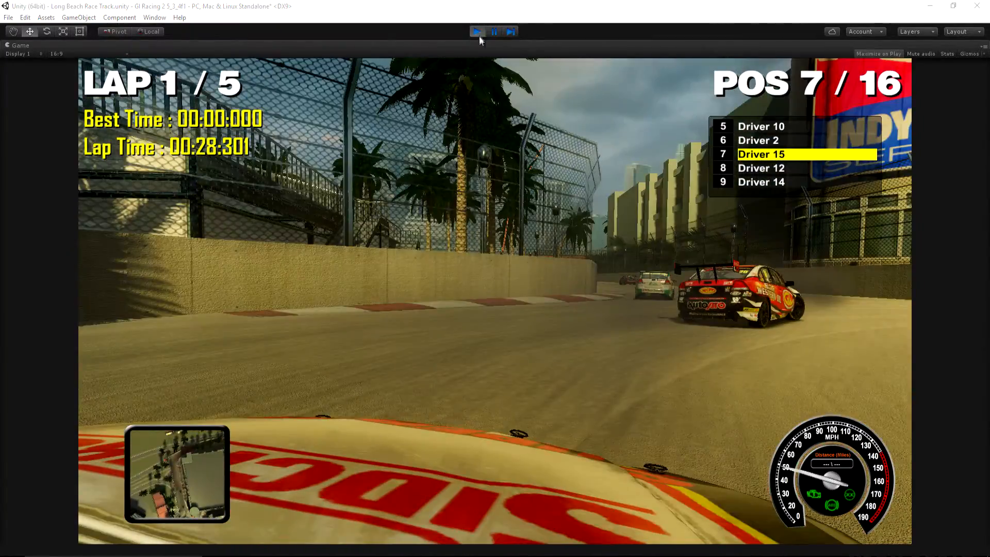
{"action": "left_click", "coordinate": [477, 32]}
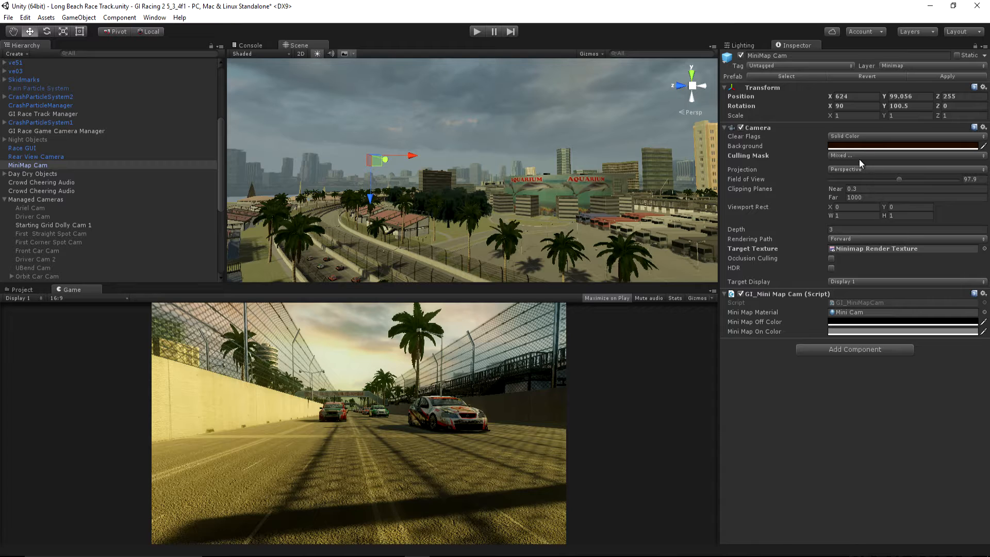
Step: Set the MiniMap Cam's projection back to Orthographic
{"action": "left_click", "coordinate": [853, 169]}
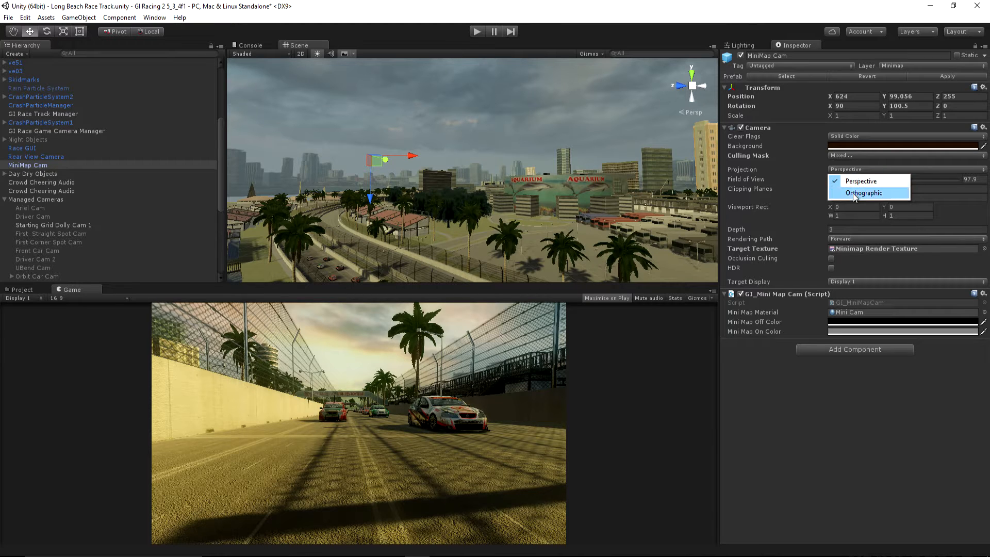
{"action": "left_click", "coordinate": [854, 194]}
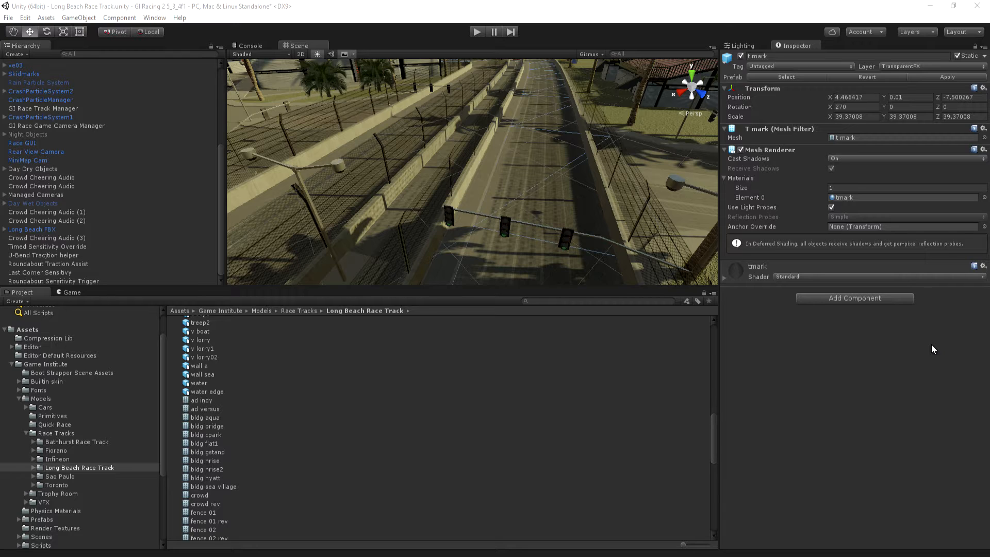
Step: Check the layer options of the t mark object and select Minimap Mesh under Long Beach FBX
{"action": "left_click", "coordinate": [916, 67]}
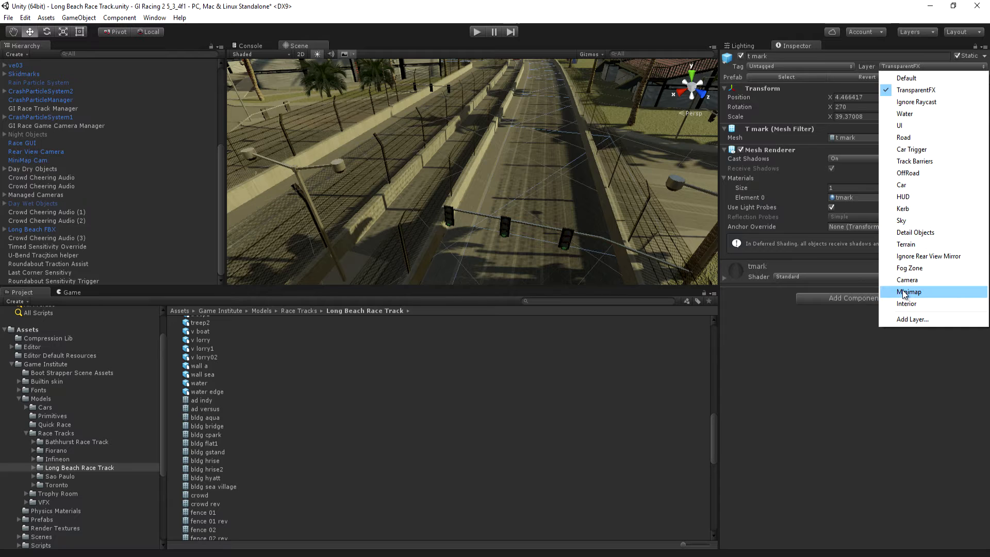
{"action": "left_click", "coordinate": [735, 8]}
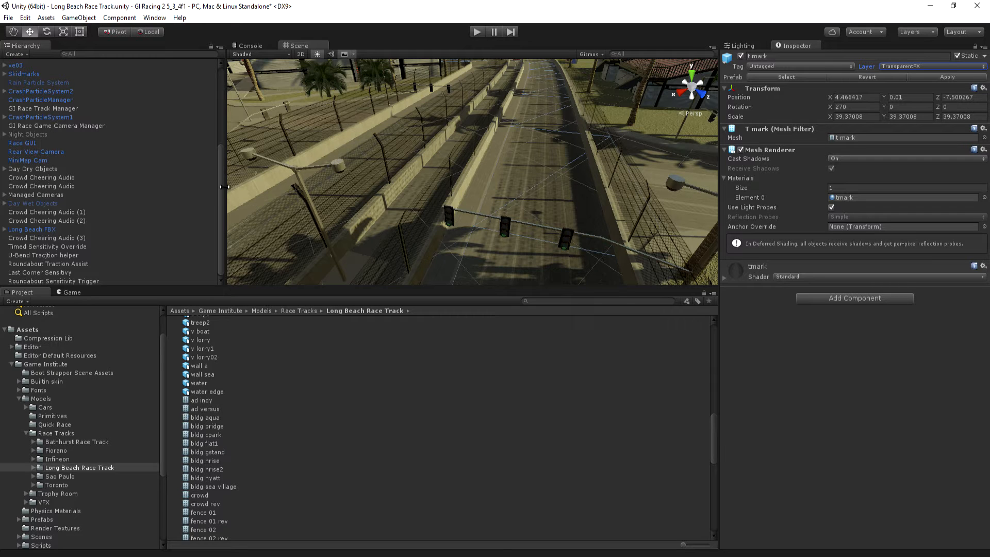
{"action": "left_click", "coordinate": [3, 232]}
{"action": "left_click_drag", "start_coordinate": [221, 105], "coordinate": [195, 221]}
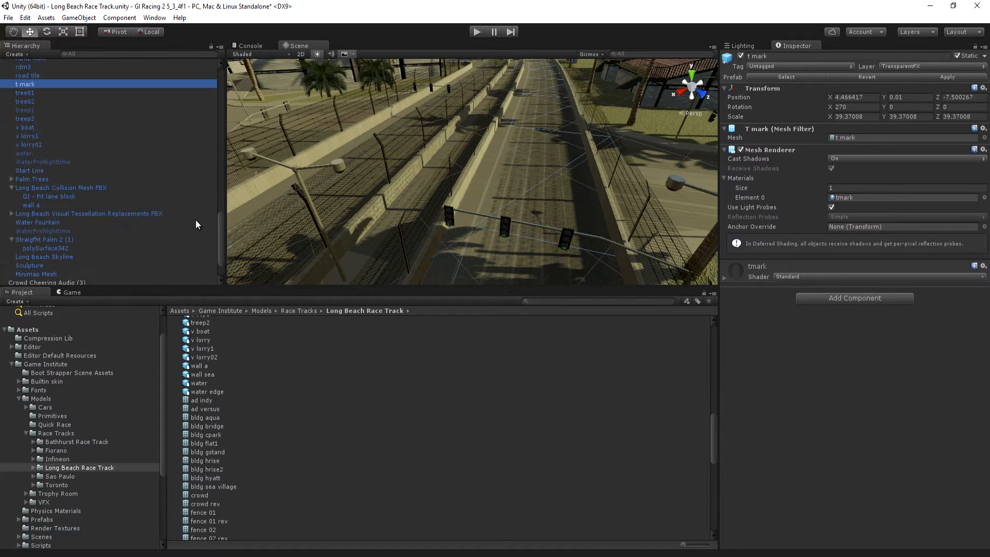
{"action": "left_click", "coordinate": [195, 221]}
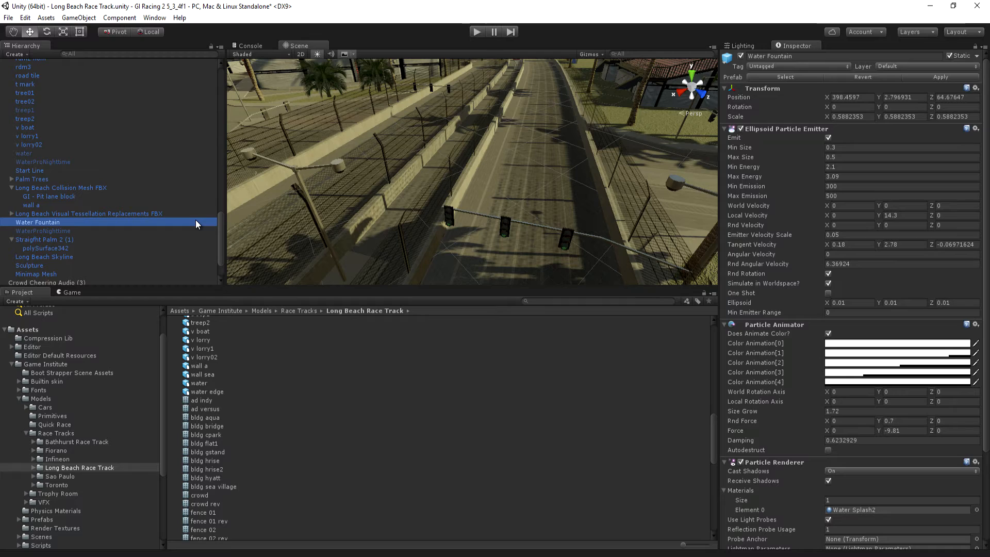
{"action": "left_click", "coordinate": [50, 274]}
Step: Examine the track around Minimap Mesh in the scene and check which layer the mesh is assigned to
{"action": "left_click_drag", "start_coordinate": [352, 181], "coordinate": [121, 104], "text": "alt"}
{"action": "right_click_drag", "start_coordinate": [121, 104], "coordinate": [984, 188]}
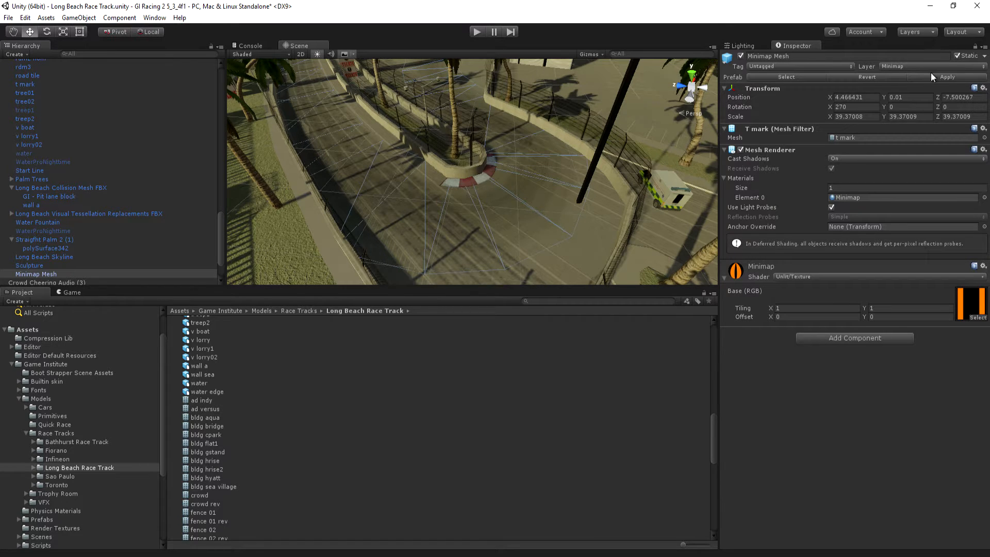
{"action": "left_click", "coordinate": [917, 66]}
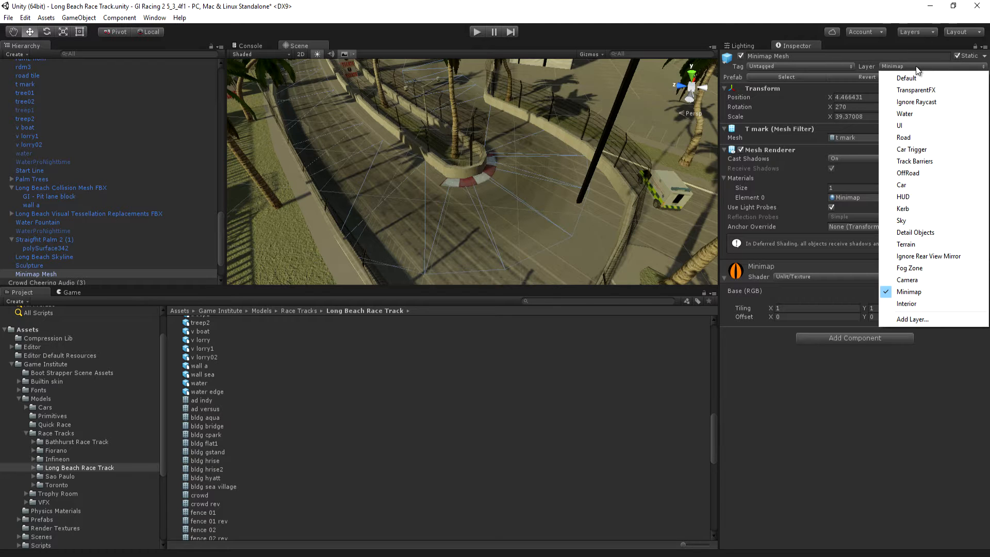
{"action": "left_click", "coordinate": [769, 12]}
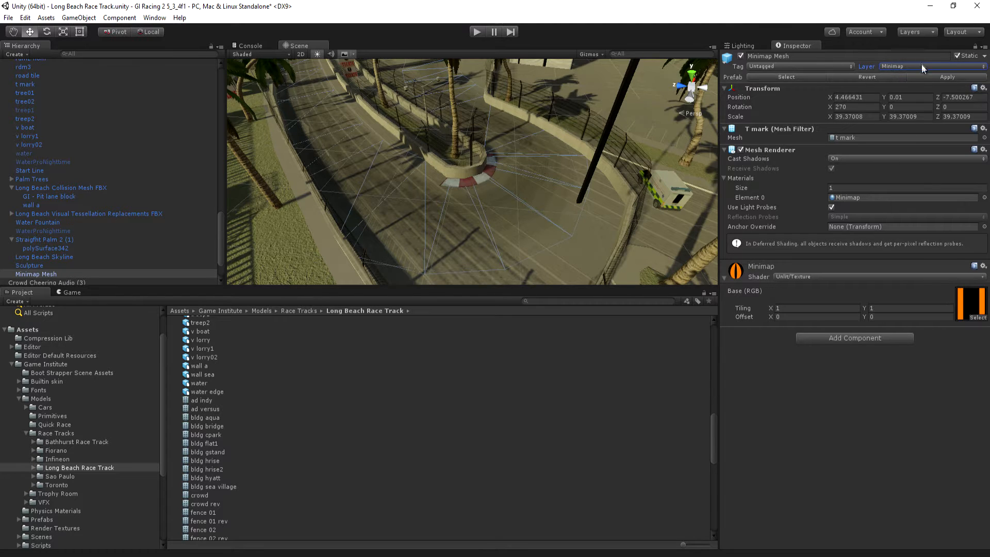
Step: Make the Minimap layer visible in the scene and examine the minimap mesh along the track
{"action": "left_click", "coordinate": [932, 33]}
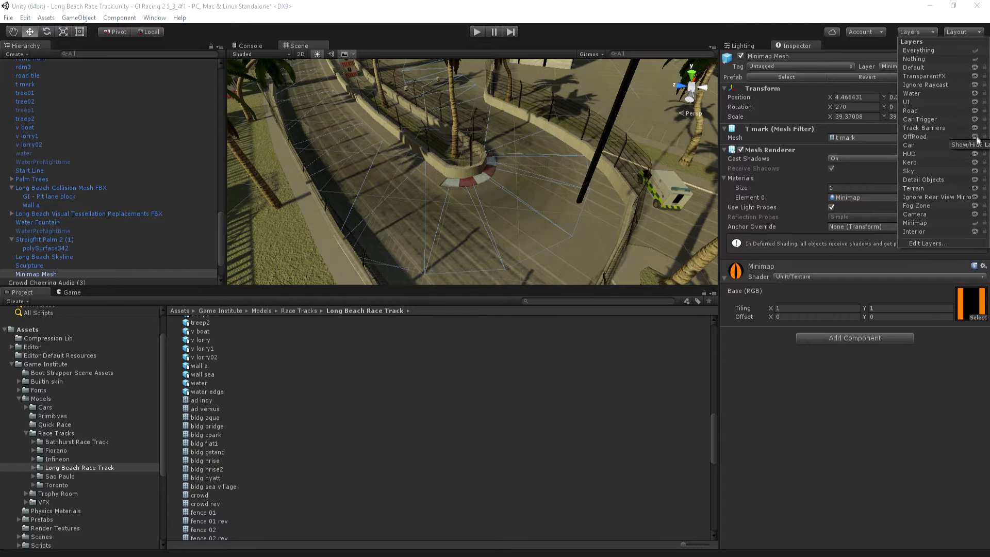
{"action": "left_click", "coordinate": [975, 224]}
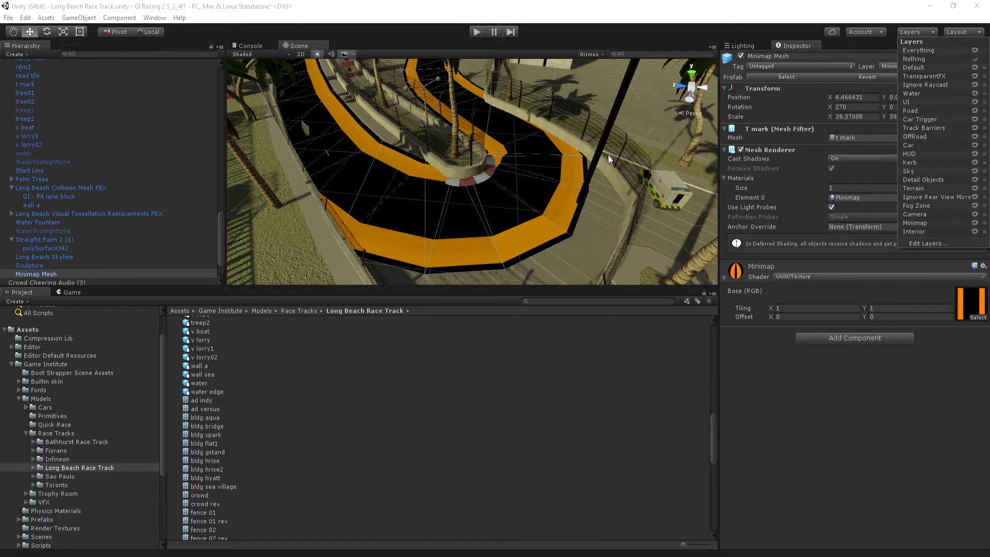
{"action": "left_click", "coordinate": [606, 124]}
{"action": "right_click_drag", "start_coordinate": [612, 134], "coordinate": [753, 252]}
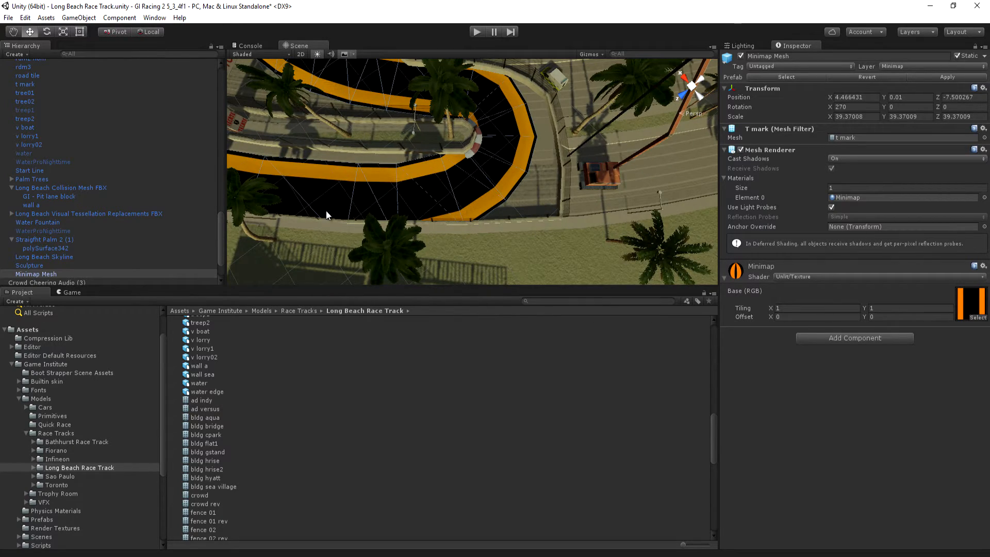
{"action": "right_click_drag", "start_coordinate": [464, 209], "coordinate": [125, 90]}
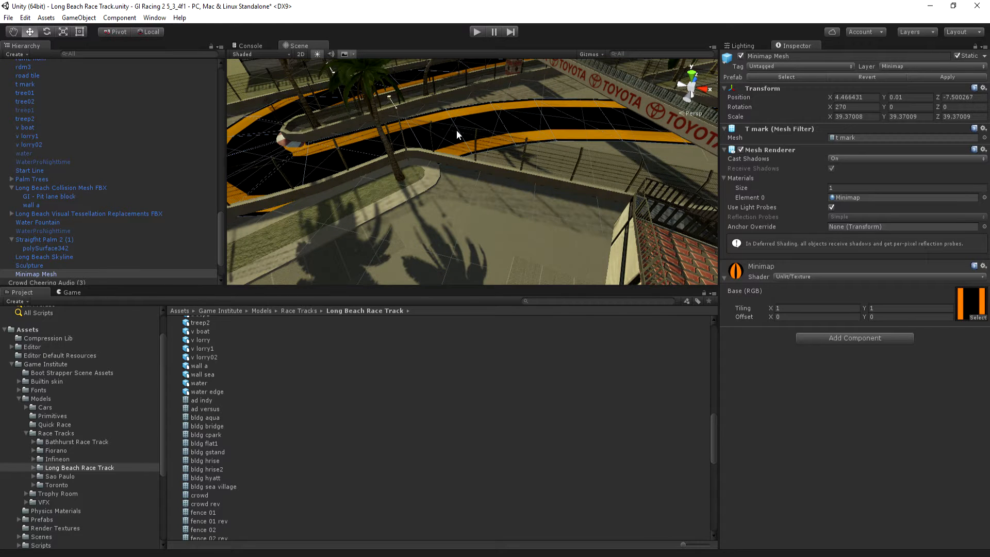
{"action": "right_click_drag", "start_coordinate": [504, 114], "coordinate": [567, 119]}
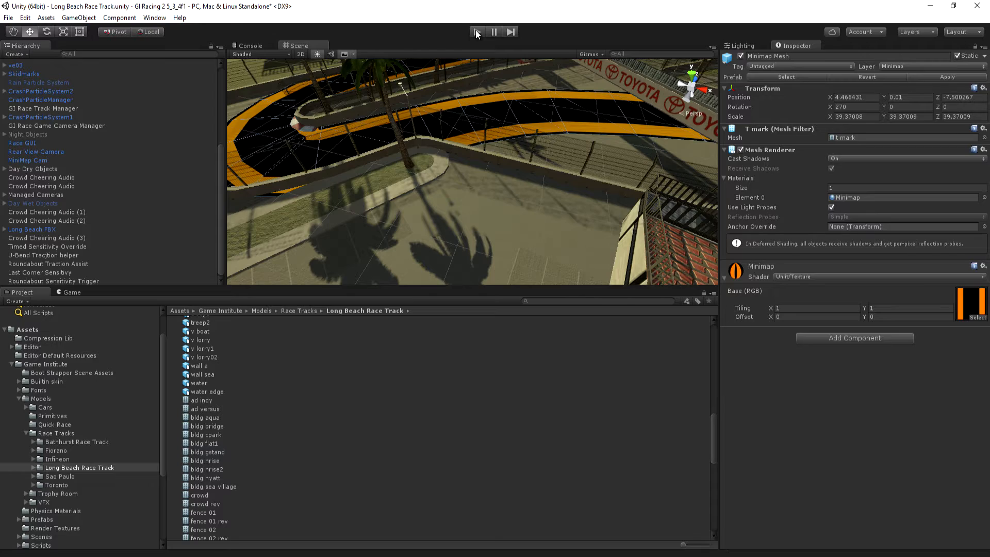
Step: Play-test the race to examine the in-car minimap, and stop the game
{"action": "left_click", "coordinate": [476, 32]}
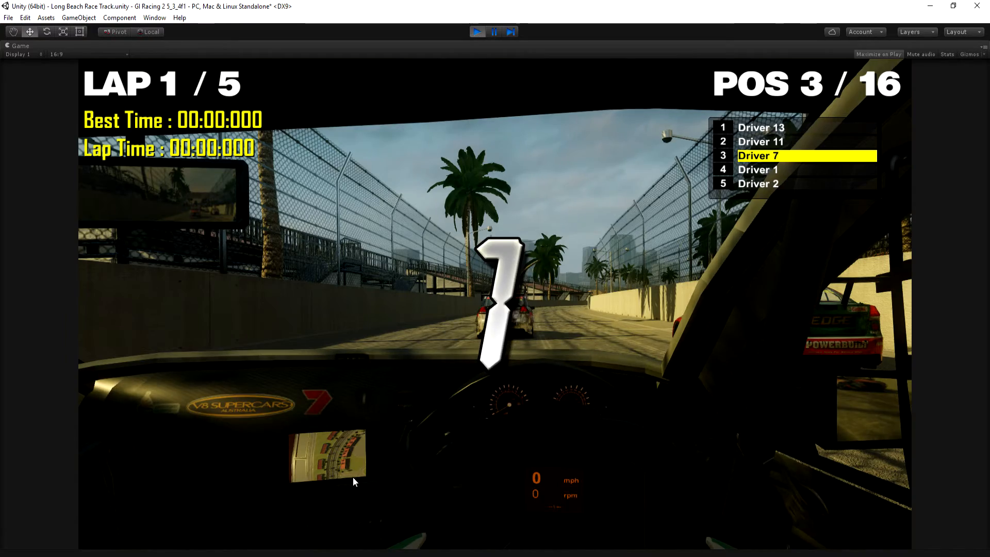
{"action": "key", "text": "Up"}
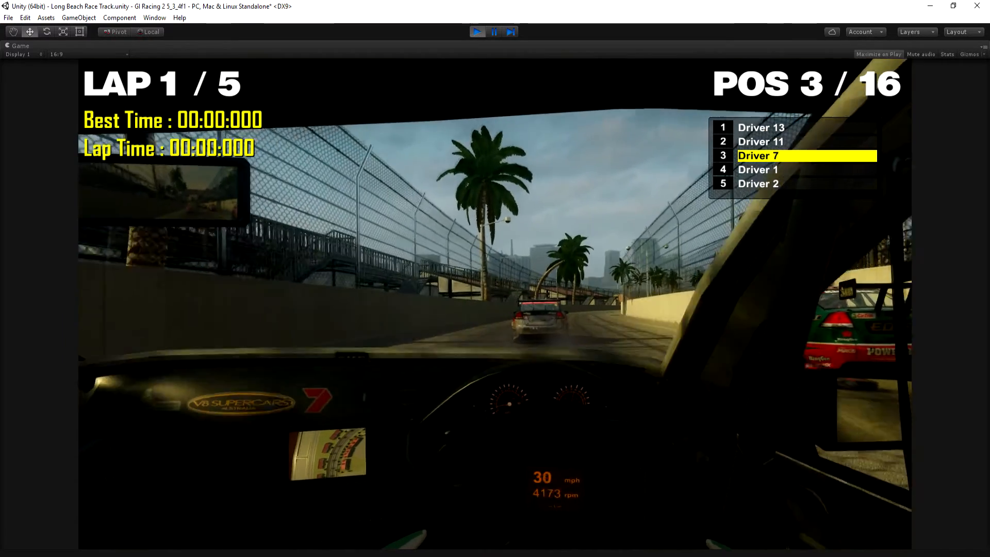
{"action": "key", "text": "ctrl+p"}
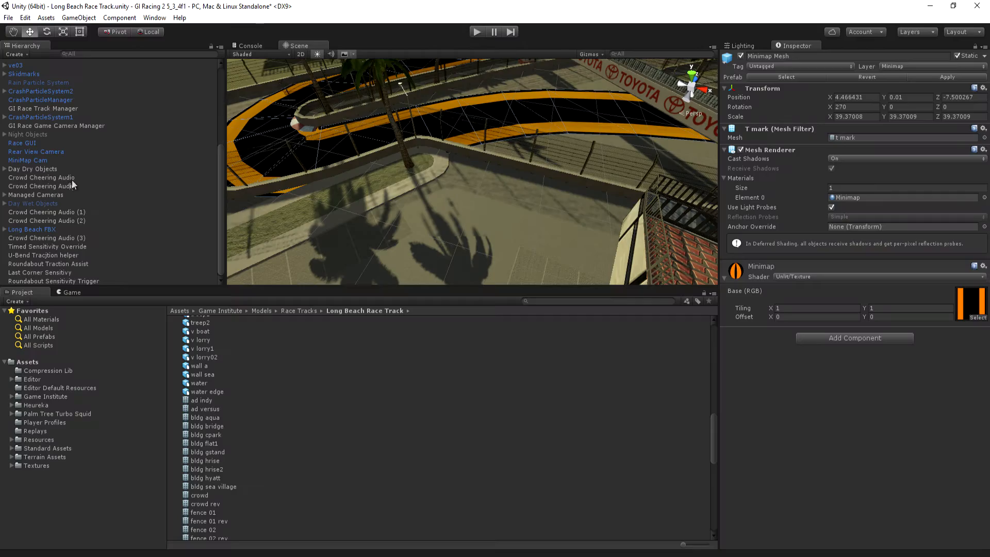
Step: Add the Minimap layer to the MiniMap Cam's culling mask and play-test the race to examine the effect
{"action": "left_click", "coordinate": [41, 159]}
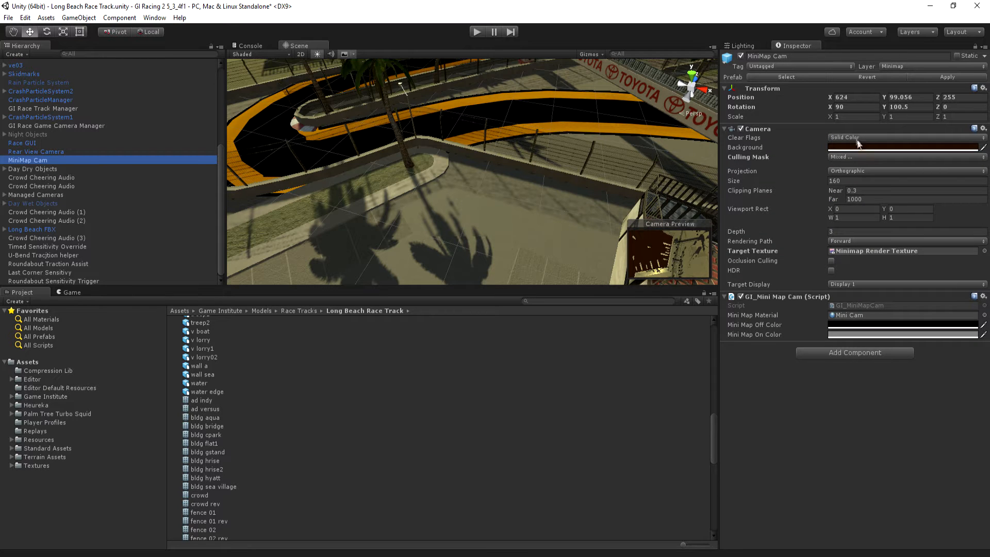
{"action": "left_click", "coordinate": [852, 157]}
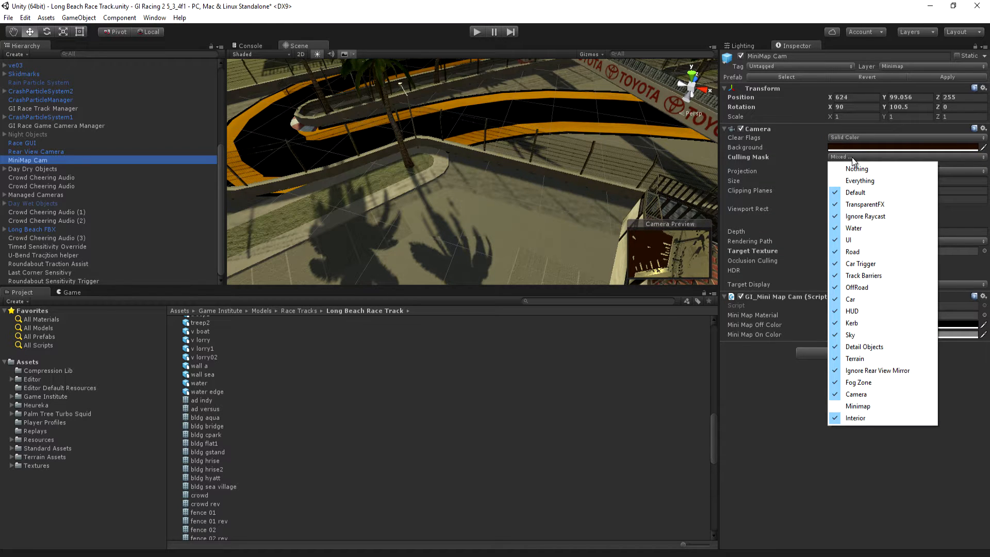
{"action": "left_click", "coordinate": [870, 406]}
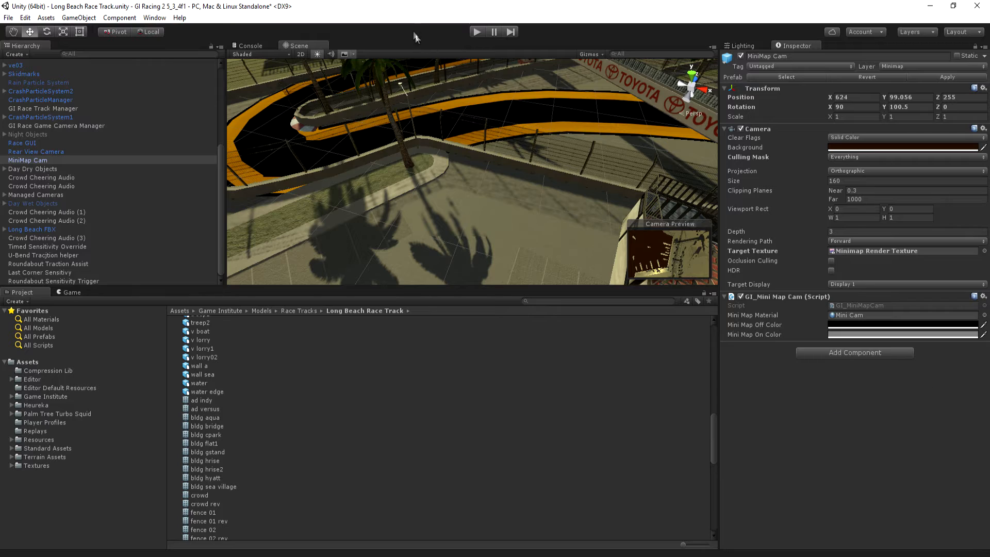
{"action": "left_click", "coordinate": [478, 32]}
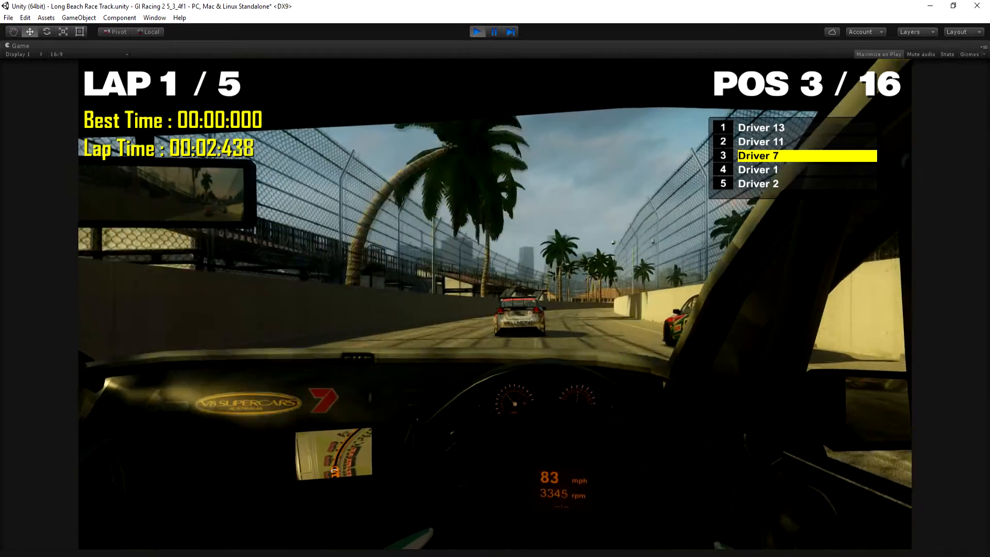
{"action": "left_click", "coordinate": [477, 31]}
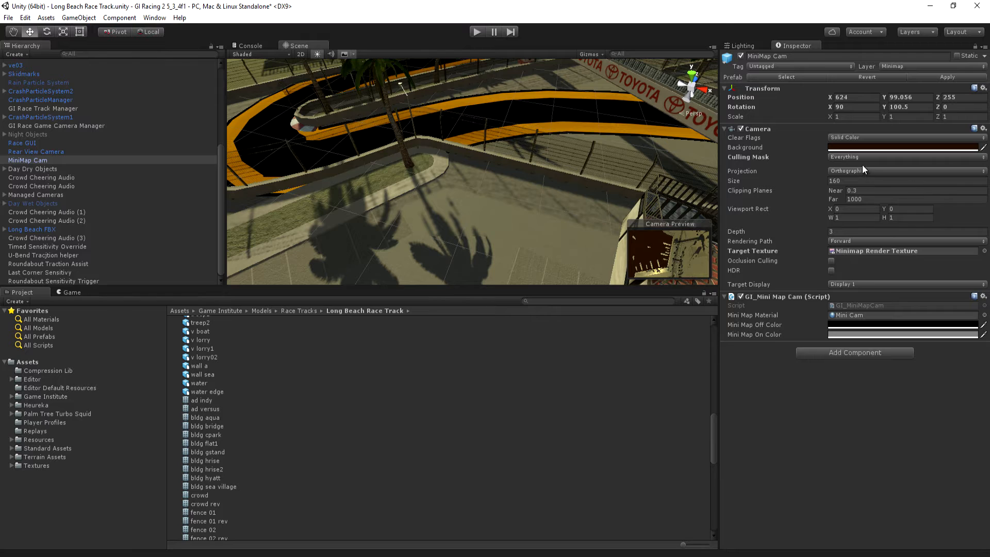
Step: Restrict the MiniMap Cam's culling mask to the Minimap layer only
{"action": "left_click", "coordinate": [844, 157]}
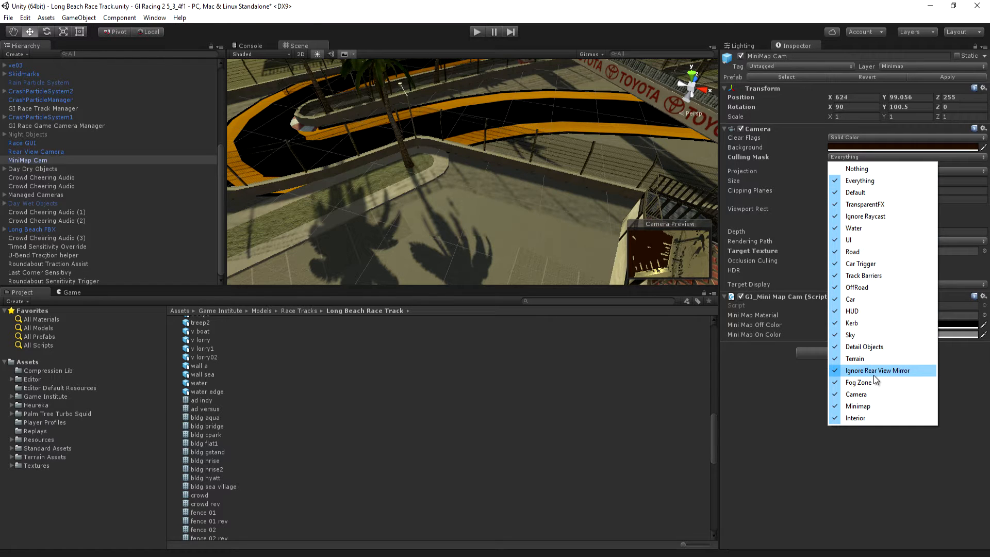
{"action": "left_click", "coordinate": [856, 169]}
{"action": "left_click", "coordinate": [855, 158]}
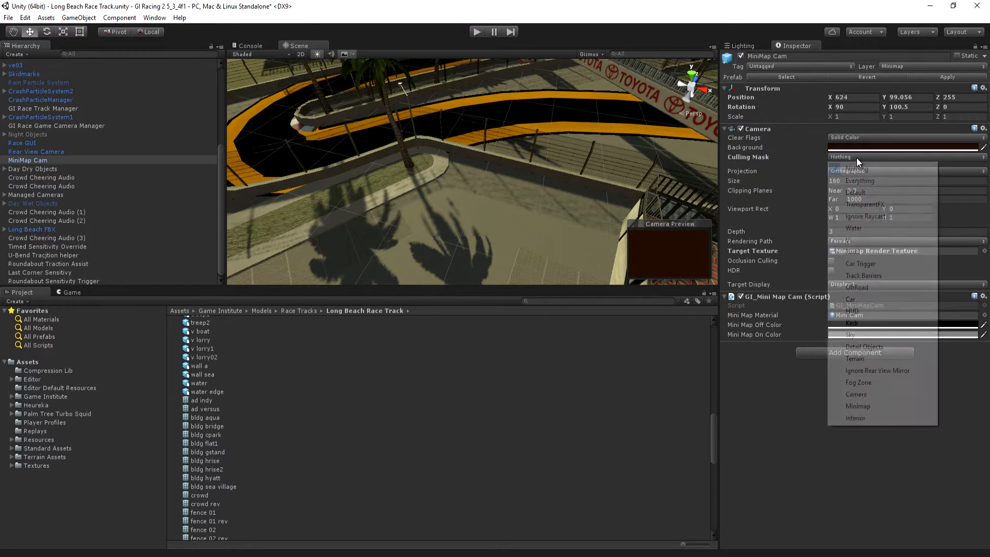
{"action": "left_click", "coordinate": [865, 406]}
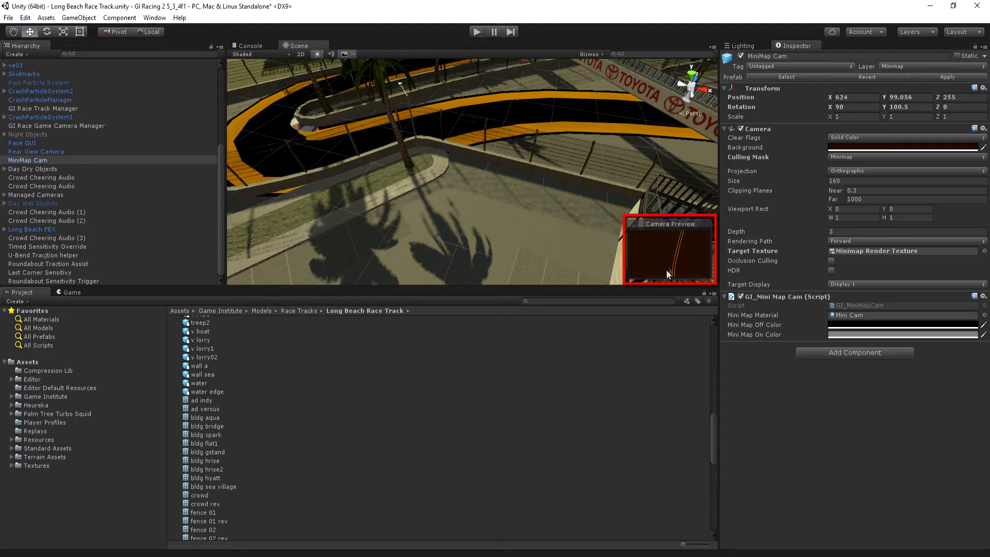
Step: Set the culling mask to Everything to compare the camera preview, and return it to Minimap only
{"action": "left_click", "coordinate": [853, 157]}
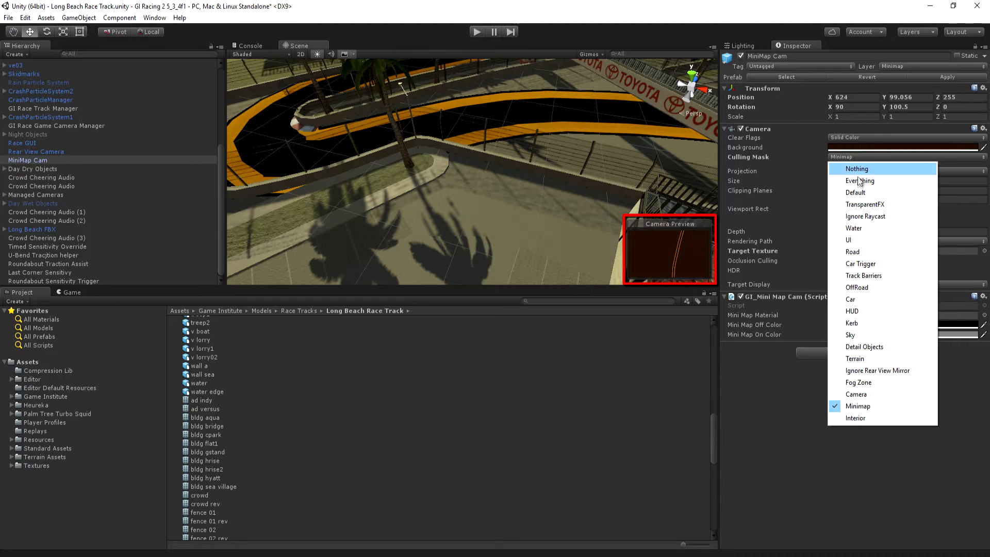
{"action": "left_click", "coordinate": [858, 180]}
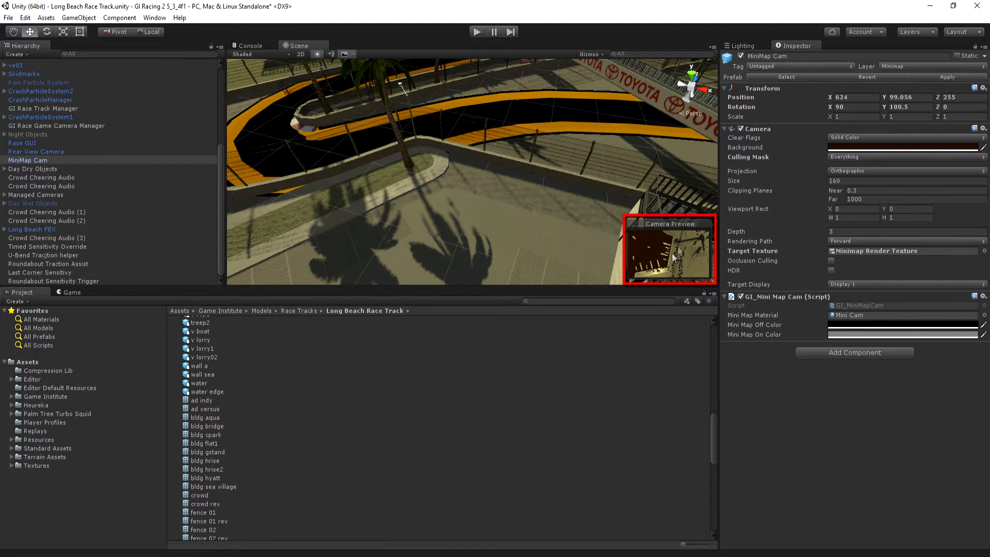
{"action": "left_click", "coordinate": [870, 157]}
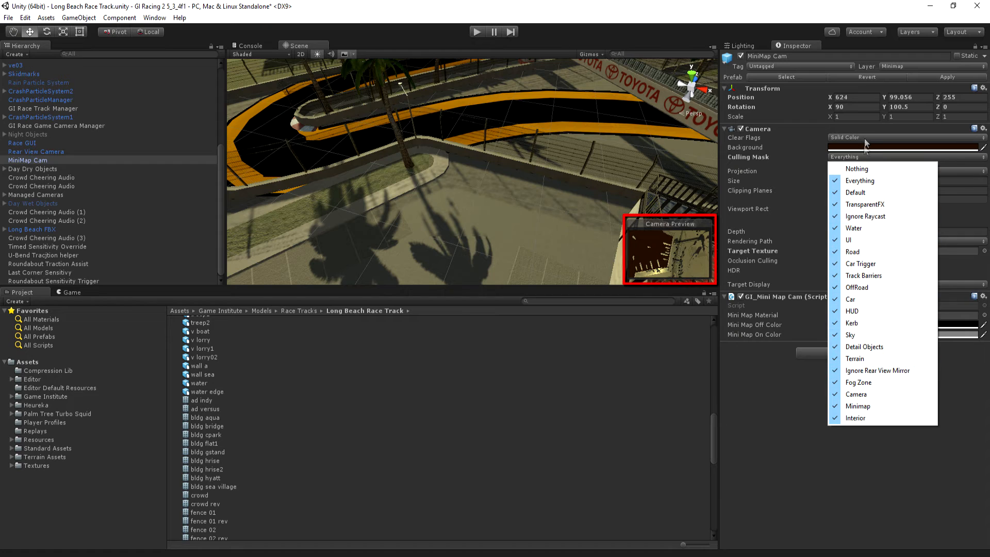
{"action": "left_click", "coordinate": [857, 169]}
{"action": "left_click", "coordinate": [862, 157]}
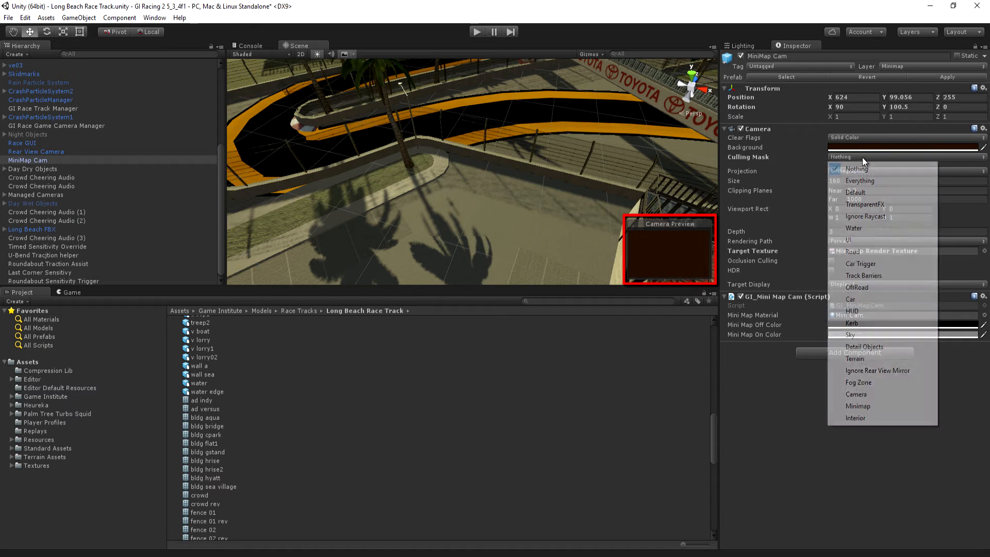
{"action": "left_click", "coordinate": [858, 406]}
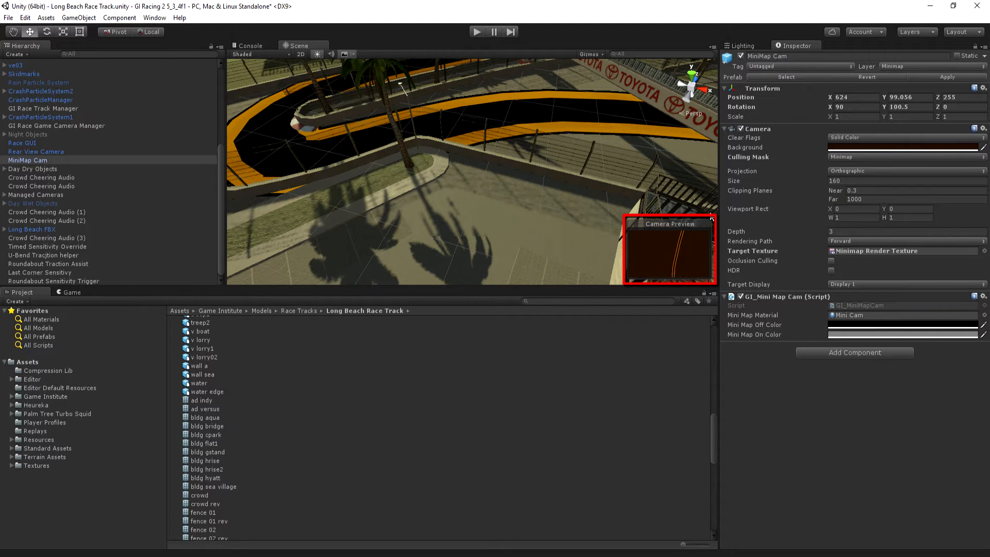
Step: Examine the minimap mesh along the beachfront track and around the roundabout in the scene
{"action": "left_click_drag", "start_coordinate": [631, 187], "coordinate": [606, 146], "text": "alt"}
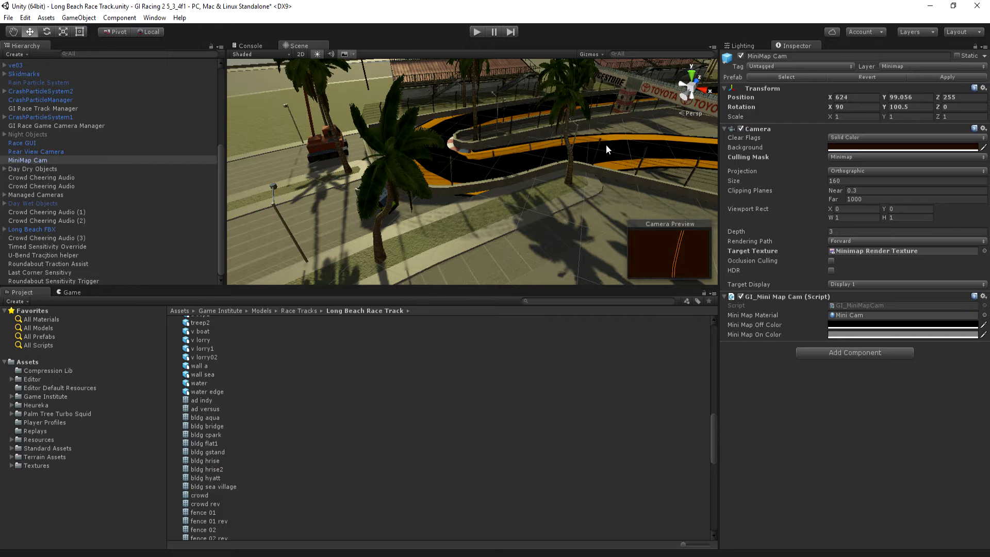
{"action": "left_click_drag", "start_coordinate": [605, 144], "coordinate": [502, 231], "text": "alt"}
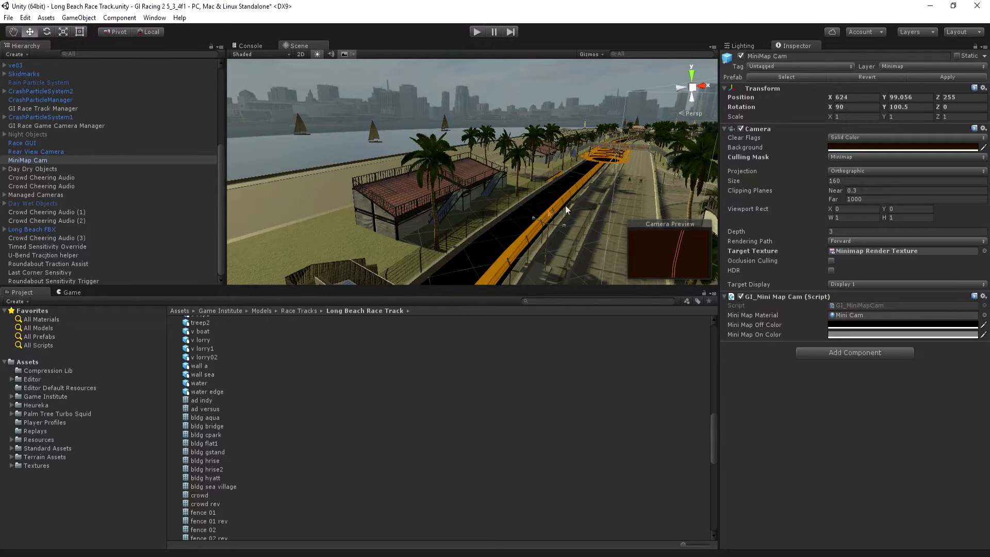
{"action": "right_click_drag", "start_coordinate": [502, 231], "coordinate": [578, 289]}
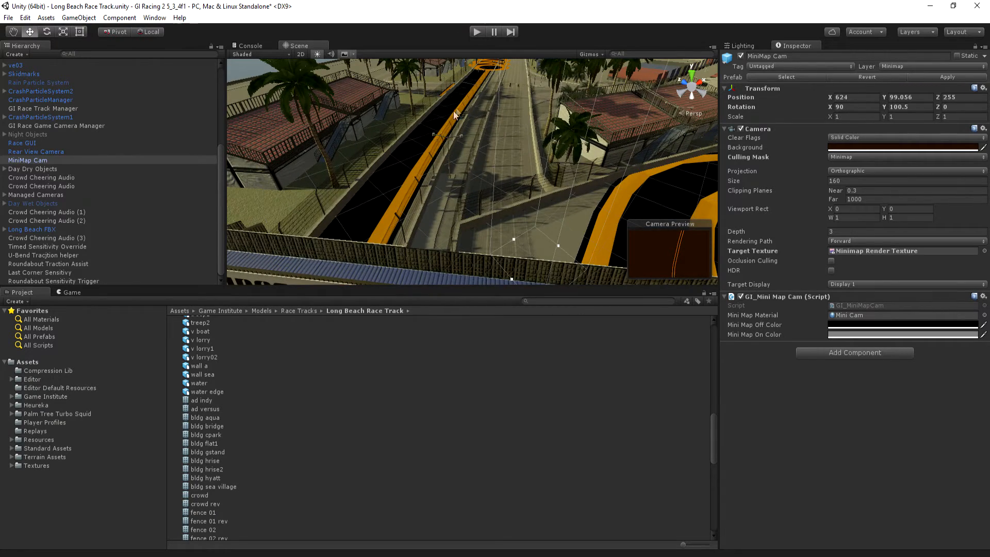
{"action": "right_click_drag", "start_coordinate": [480, 139], "coordinate": [598, 101]}
{"action": "key", "text": "w"}
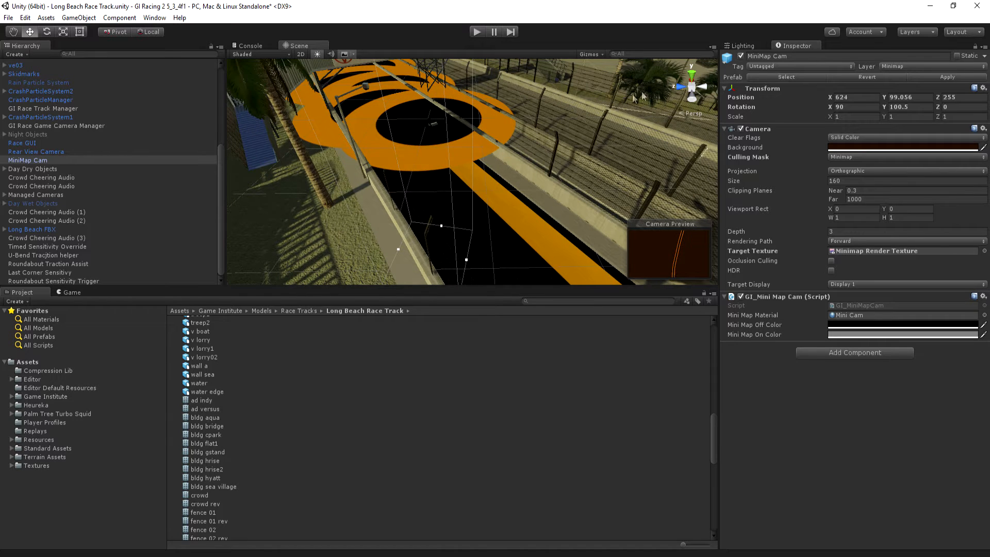
Step: Hide the Minimap layer in the scene
{"action": "left_click", "coordinate": [893, 68]}
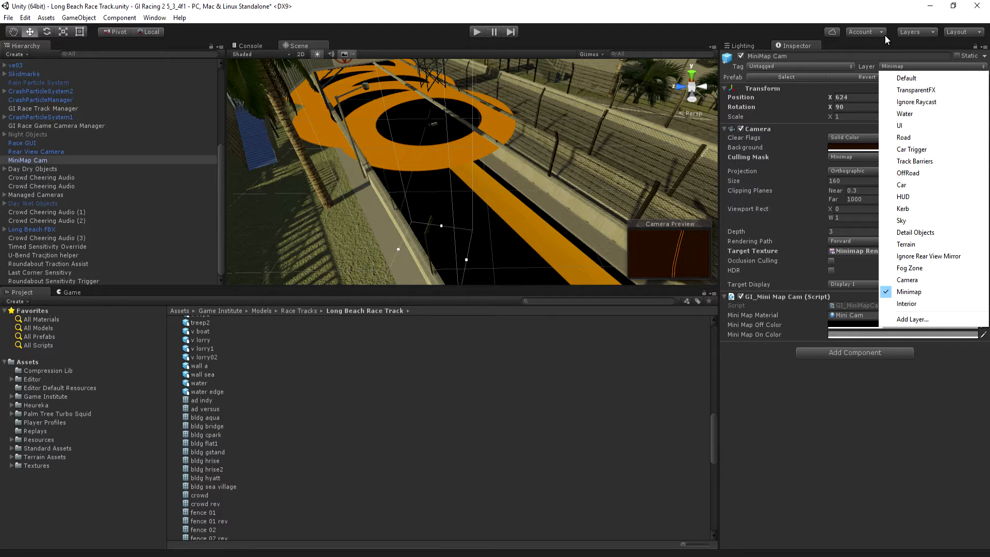
{"action": "left_click", "coordinate": [915, 32]}
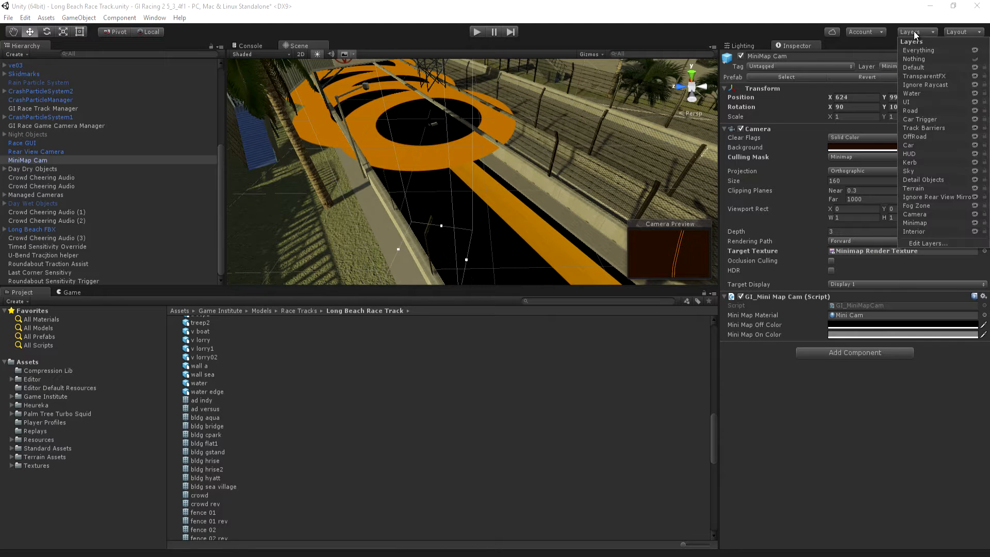
{"action": "left_click", "coordinate": [974, 223]}
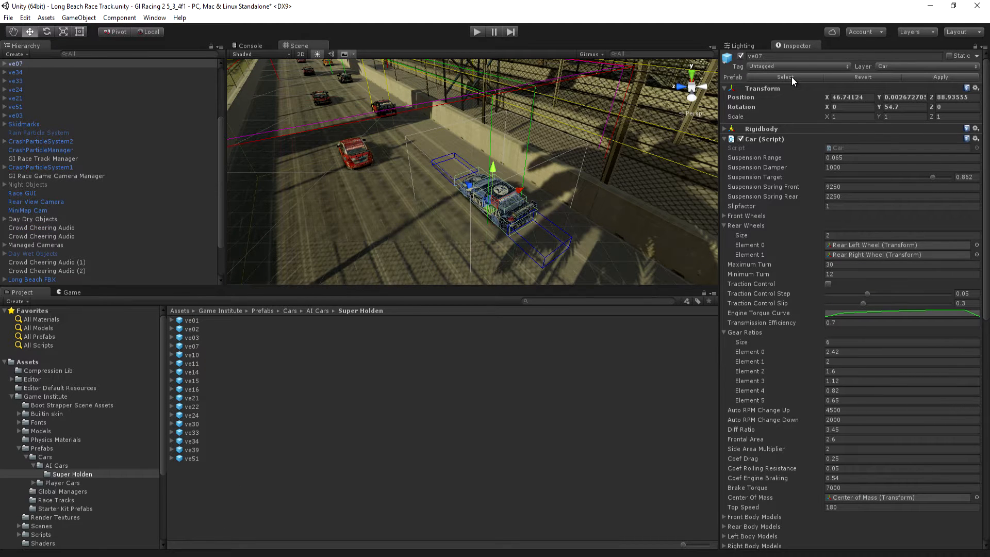
Step: Locate car ve07's source prefab and rotate its preview to examine the minimap token from above
{"action": "left_click", "coordinate": [791, 77]}
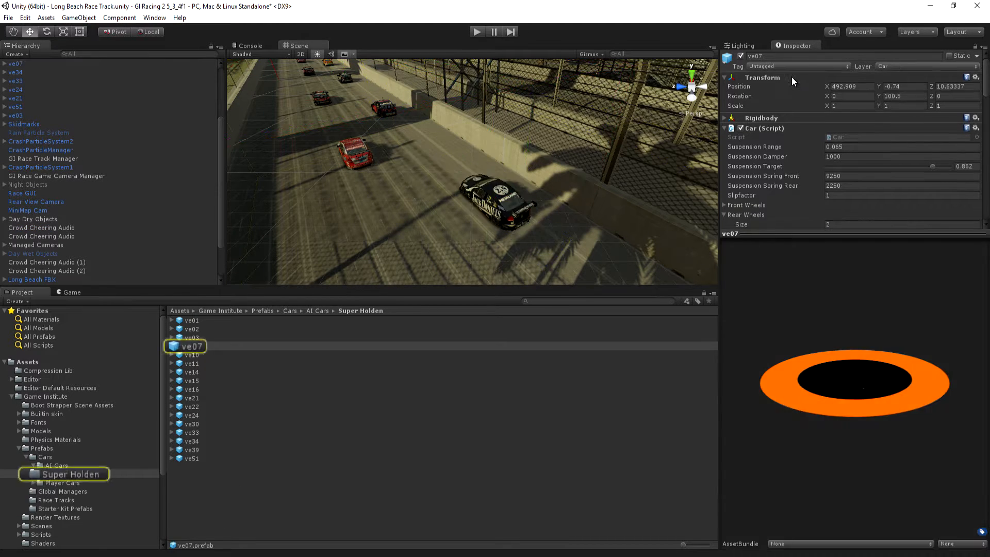
{"action": "left_click", "coordinate": [189, 345]}
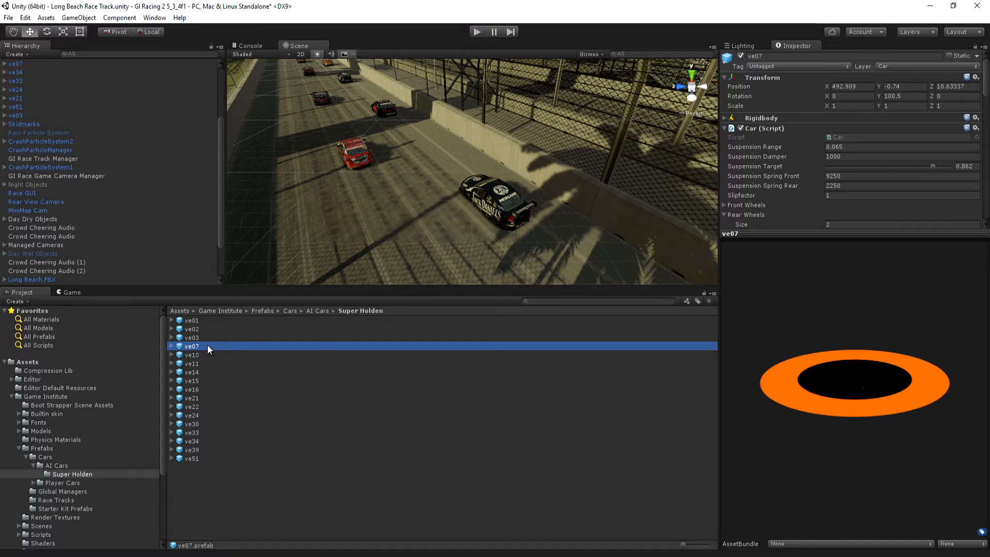
{"action": "left_click_drag", "start_coordinate": [896, 394], "coordinate": [903, 459]}
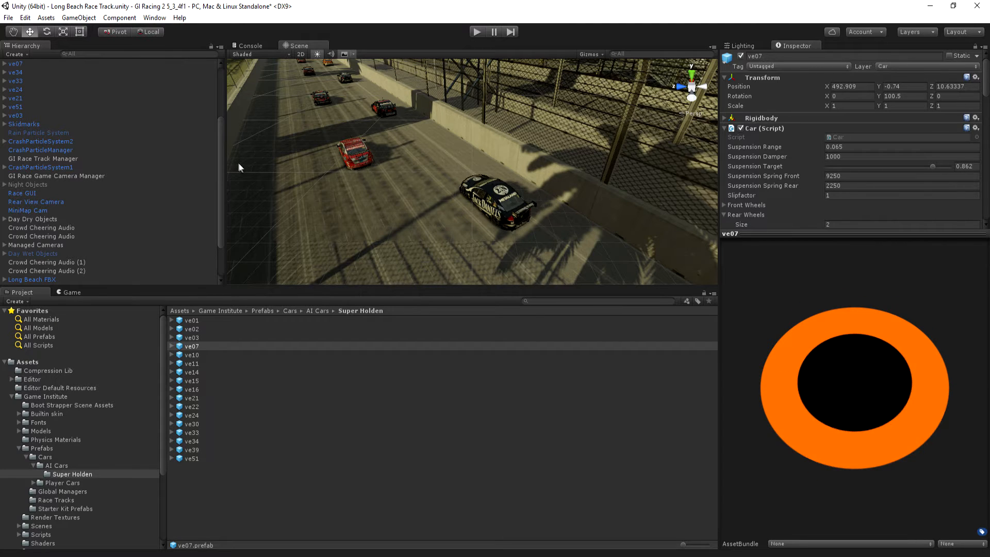
Step: Focus the scene on car ve15's Minimap Token and examine its quad and the base texture of its material
{"action": "left_click_drag", "start_coordinate": [219, 160], "coordinate": [208, 74]}
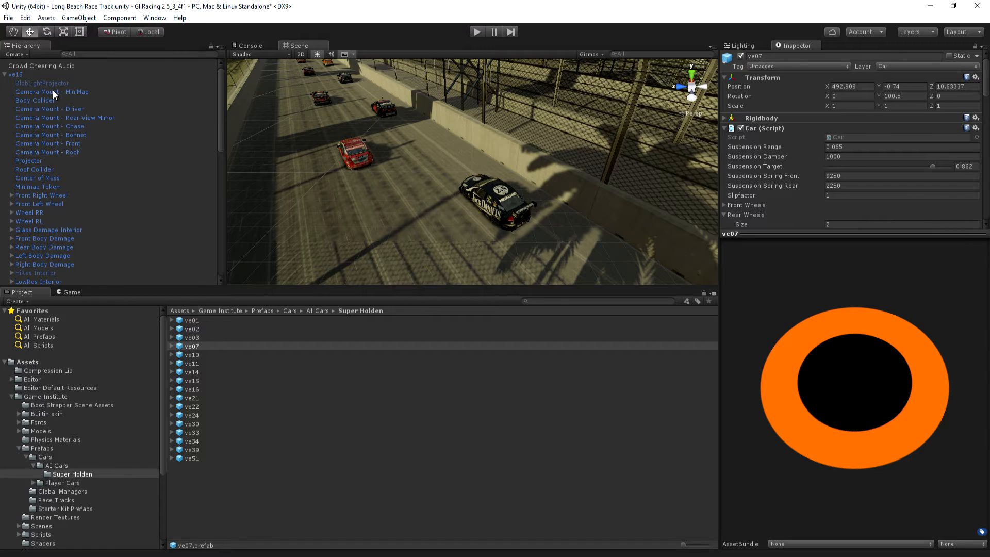
{"action": "scroll", "coordinate": [57, 95], "scroll_direction": "down", "scroll_amount": 3}
{"action": "left_click", "coordinate": [46, 122]}
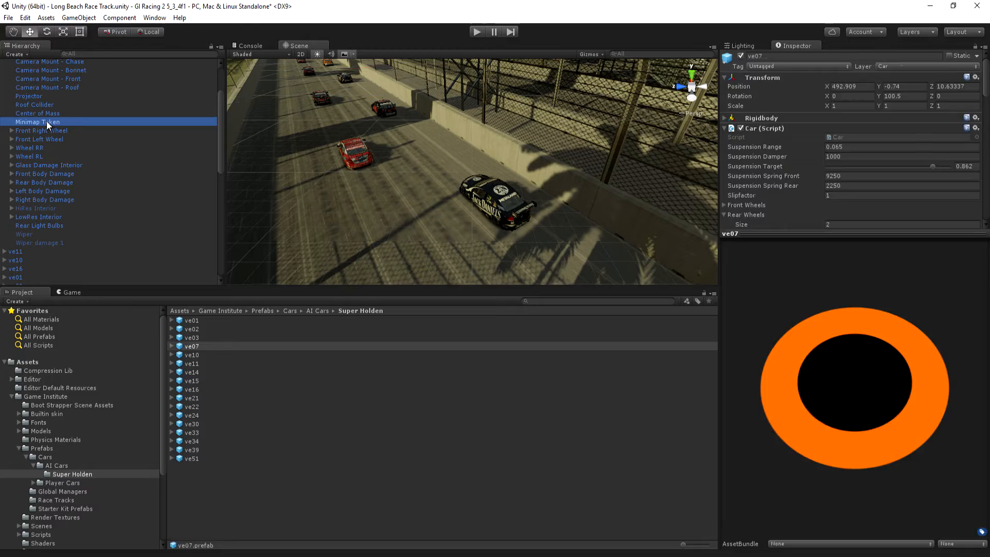
{"action": "key", "text": "f"}
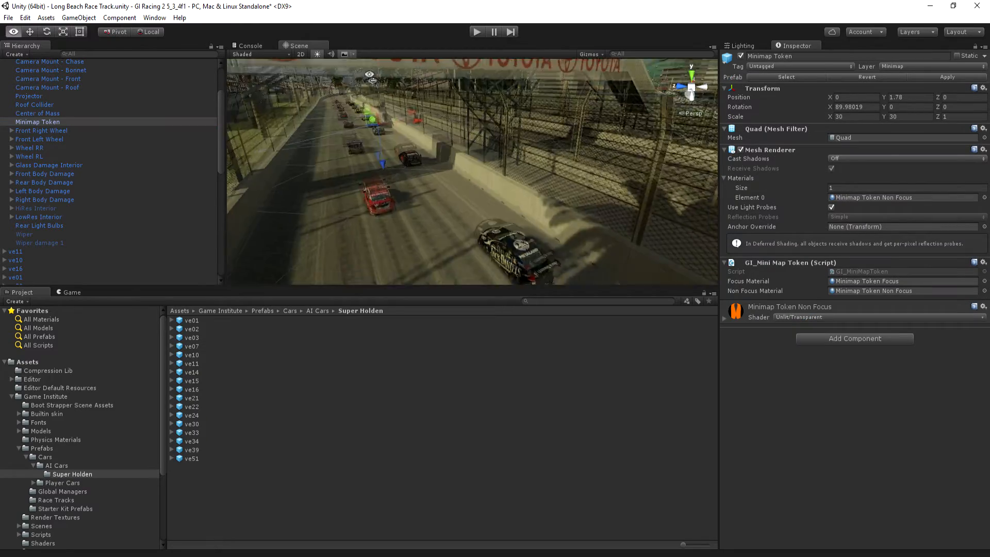
{"action": "left_click_drag", "start_coordinate": [343, 77], "coordinate": [341, 139], "text": "alt"}
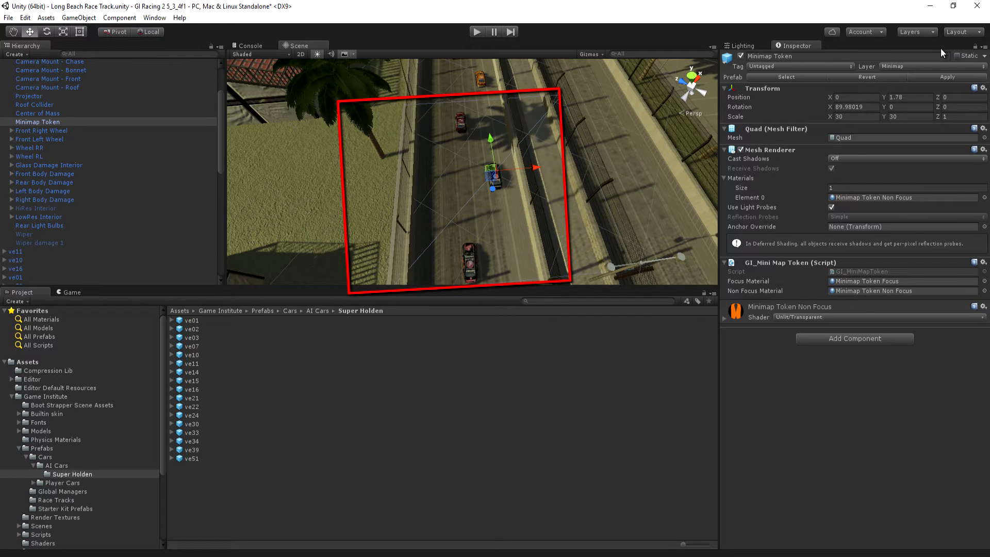
{"action": "left_click", "coordinate": [724, 319]}
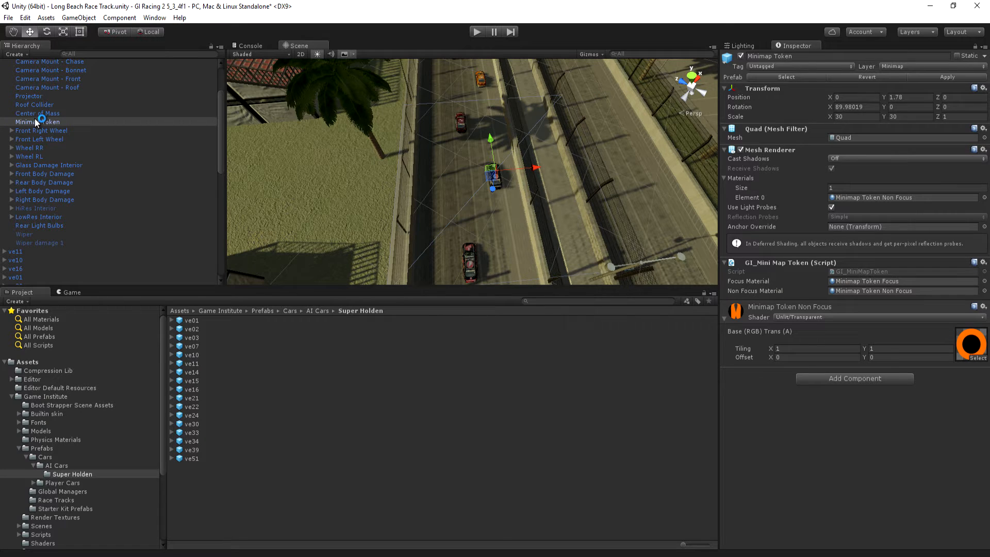
Step: Show the Minimap layer in the scene and view the car tokens along the track from high above
{"action": "scroll", "coordinate": [39, 122], "scroll_direction": "up", "scroll_amount": 5}
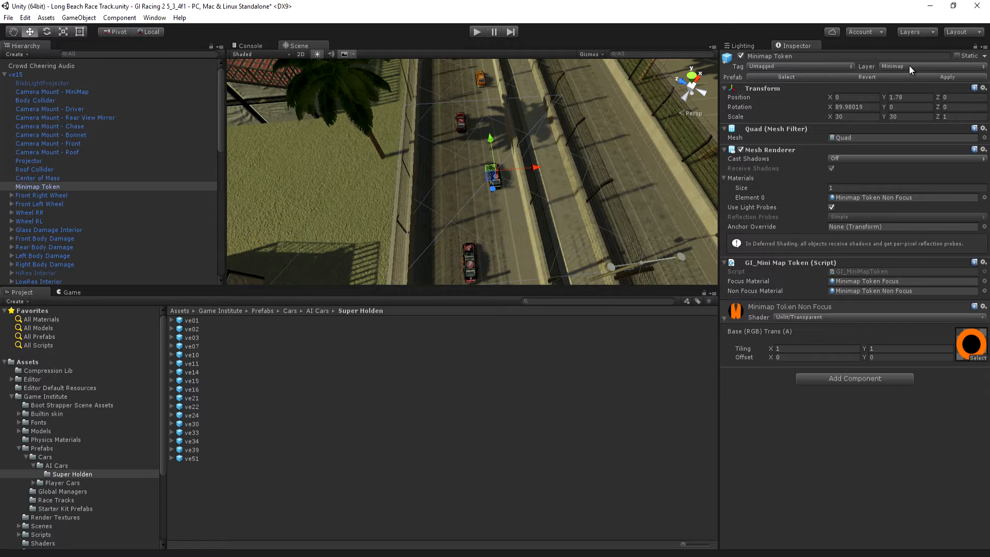
{"action": "left_click", "coordinate": [932, 32]}
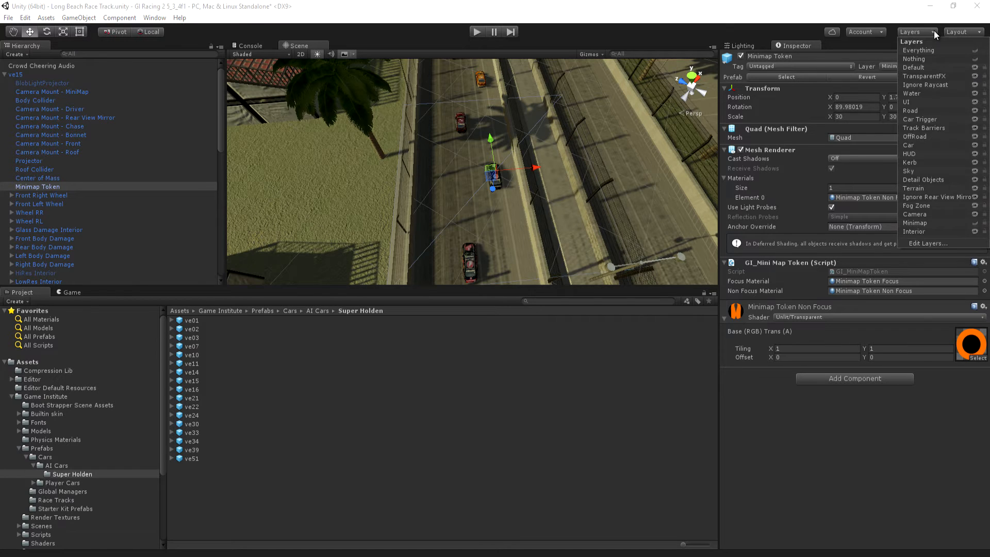
{"action": "left_click", "coordinate": [975, 226]}
{"action": "left_click", "coordinate": [514, 72]}
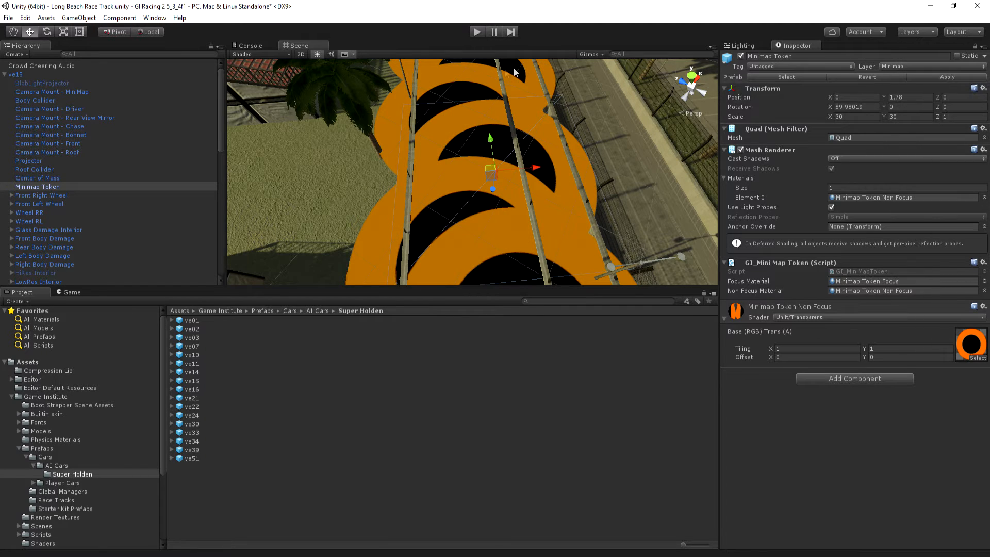
{"action": "left_click_drag", "start_coordinate": [470, 122], "coordinate": [720, 212], "text": "alt"}
{"action": "key", "text": "s"}
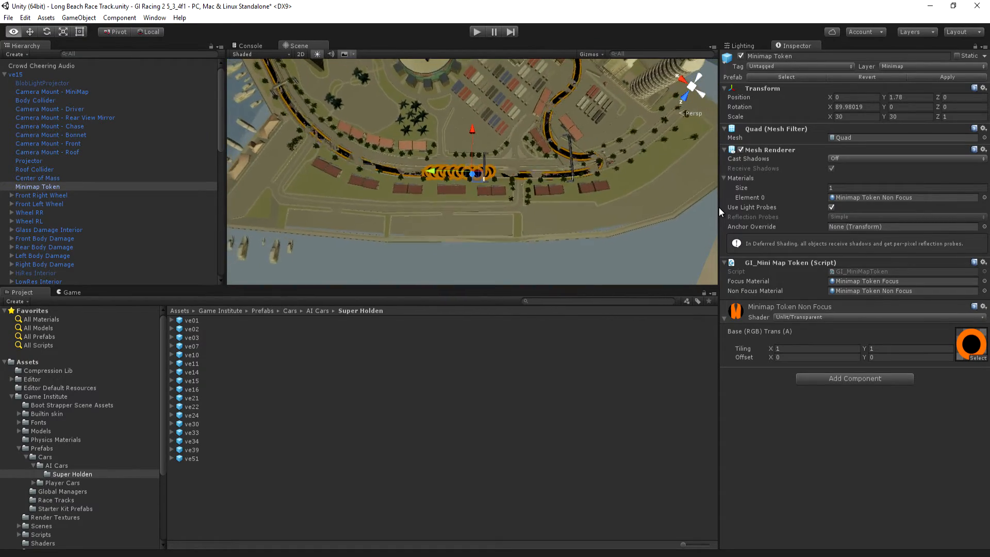
{"action": "right_click_drag", "start_coordinate": [719, 206], "coordinate": [195, 212]}
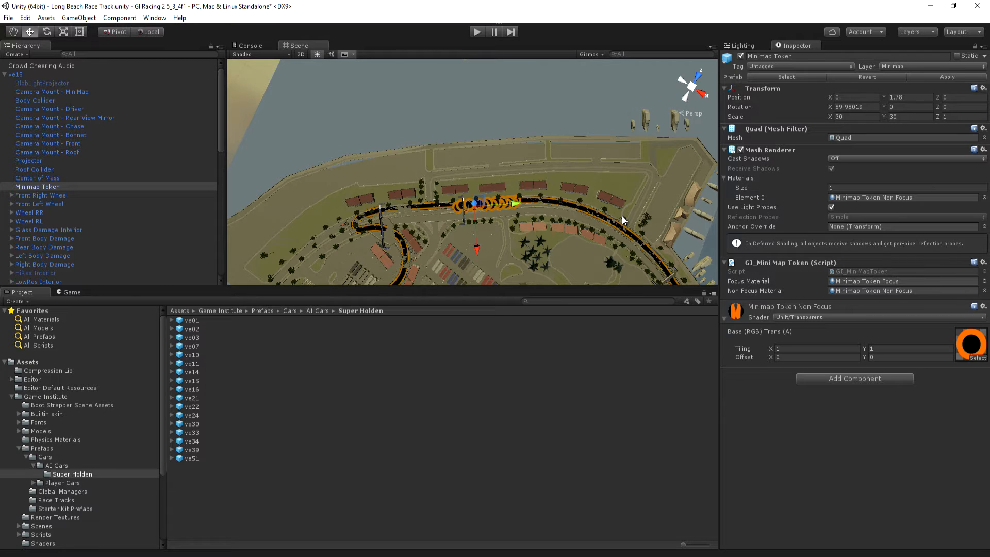
Step: Run the race in play mode to view the minimap on the in-car sat-nav screen, and stop it
{"action": "key", "text": "ctrl+p"}
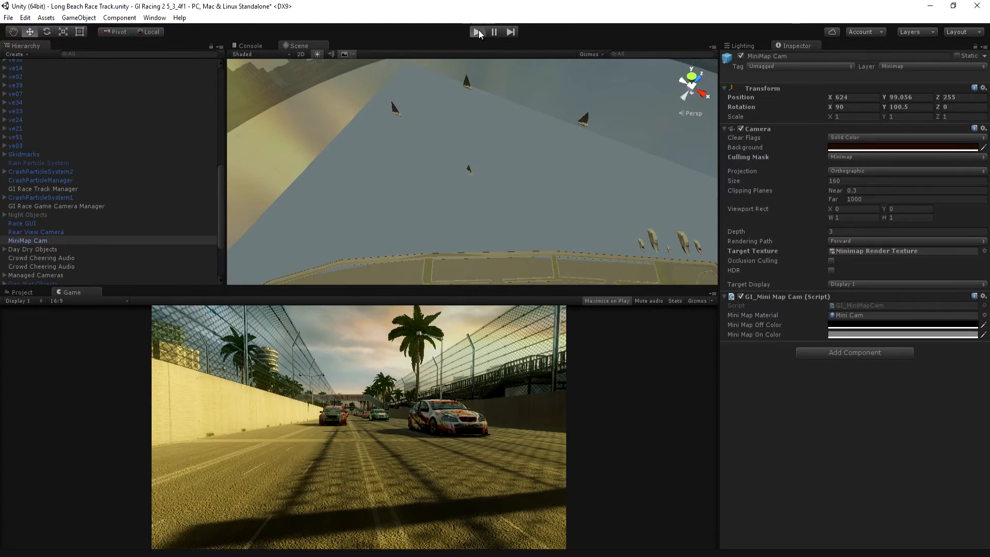
{"action": "left_click", "coordinate": [478, 32]}
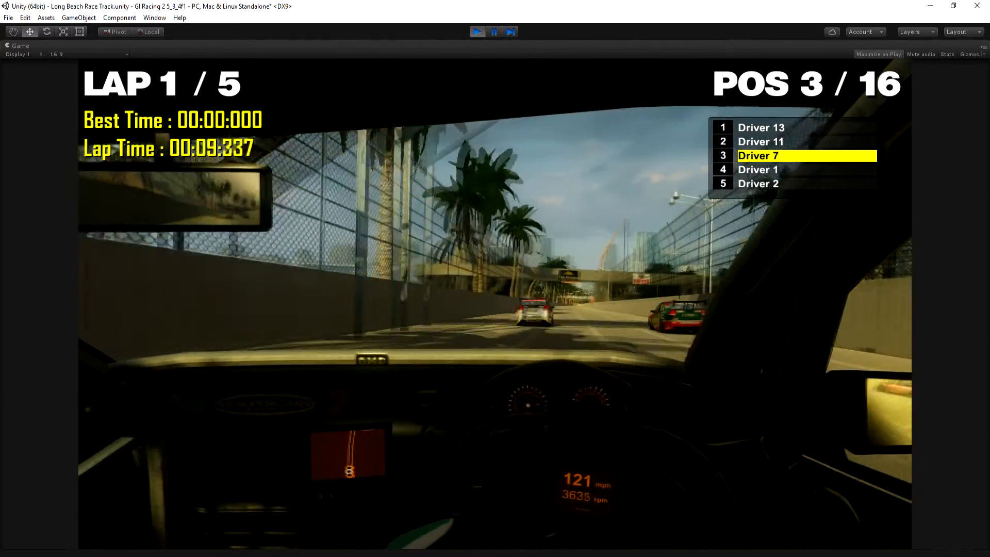
{"action": "left_click", "coordinate": [478, 32]}
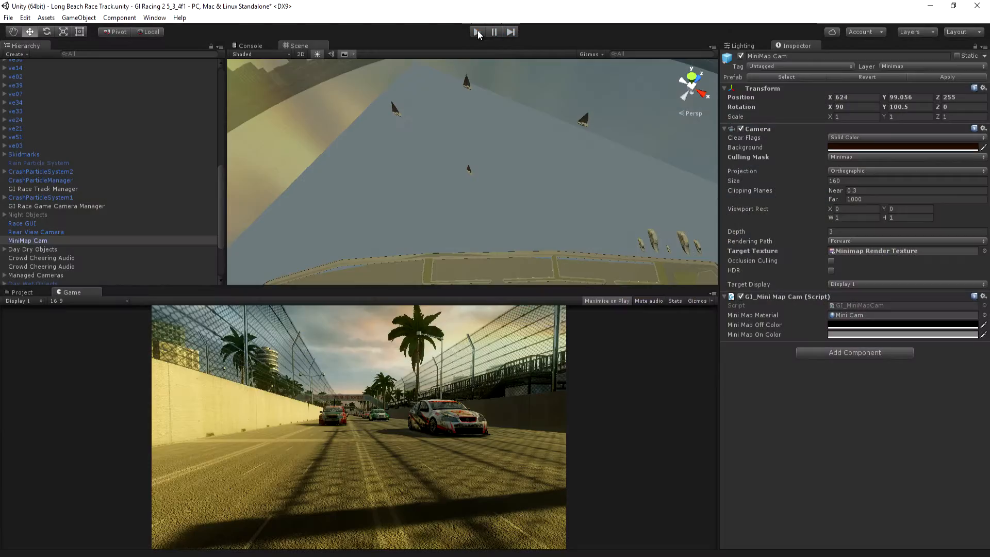
Step: Inspect the Mini Cam material in the Game Institute Render Textures folder and locate the render texture it uses as its base
{"action": "left_click", "coordinate": [21, 293]}
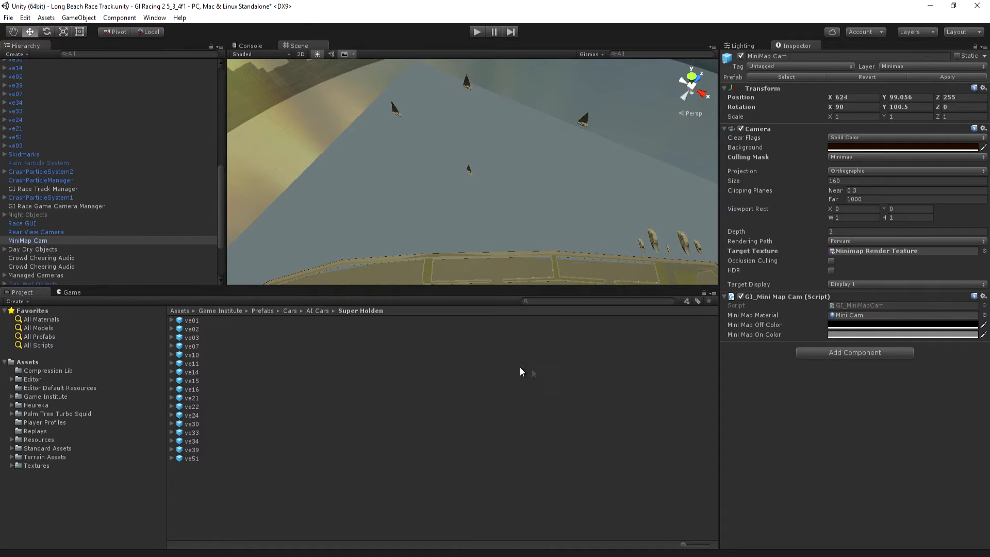
{"action": "left_click", "coordinate": [11, 396]}
{"action": "scroll", "coordinate": [84, 390], "scroll_direction": "down", "scroll_amount": 1}
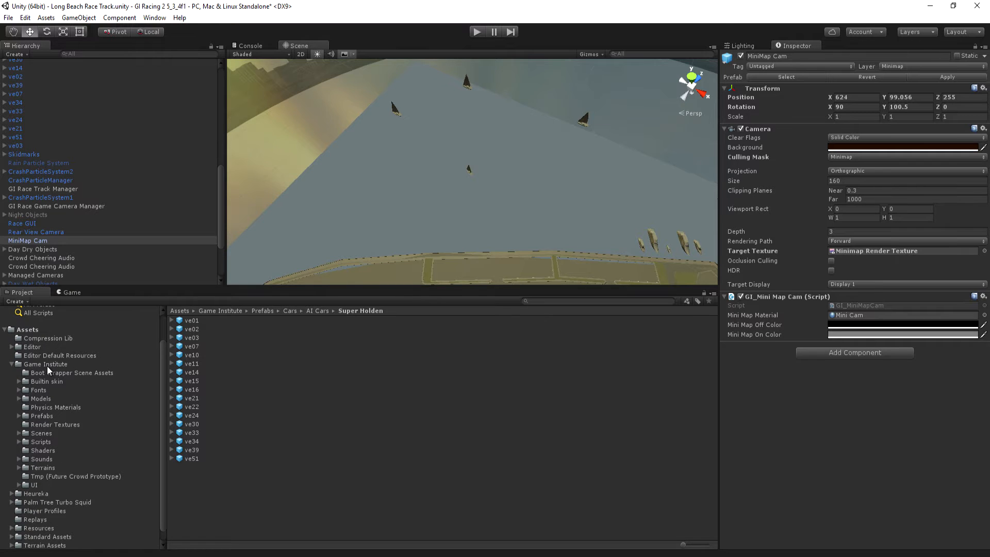
{"action": "left_click", "coordinate": [47, 424]}
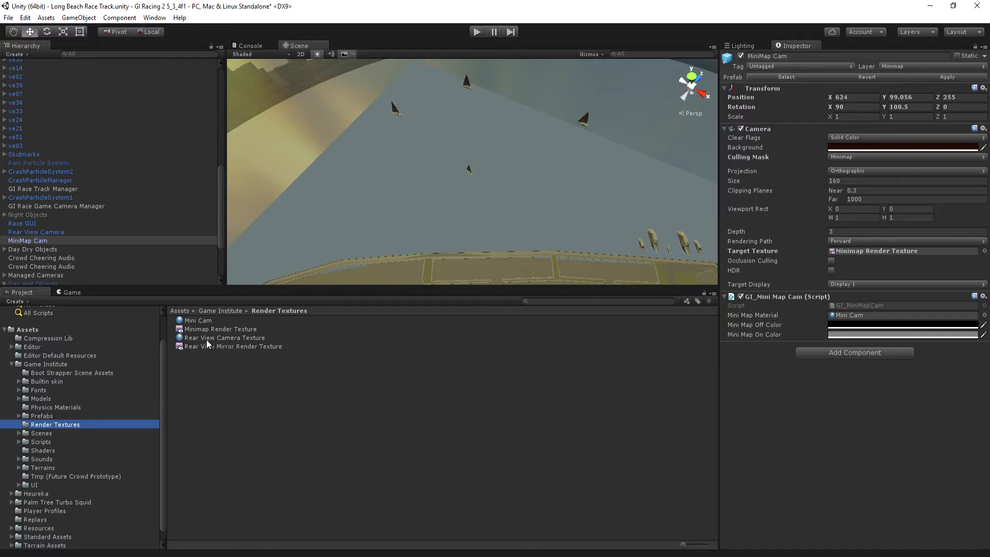
{"action": "left_click", "coordinate": [196, 320]}
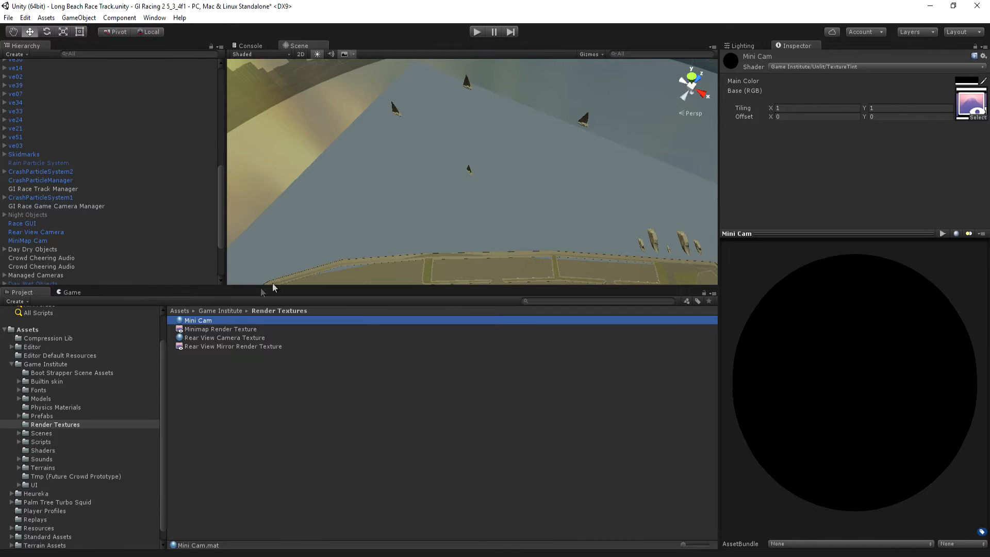
{"action": "left_click", "coordinate": [973, 108]}
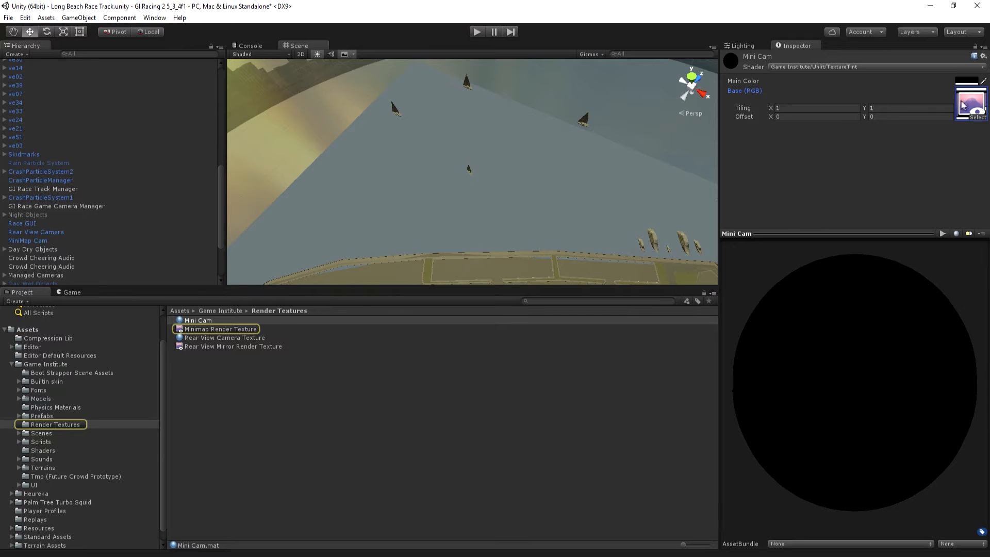
{"action": "left_click", "coordinate": [192, 321]}
{"action": "key", "text": "F2"}
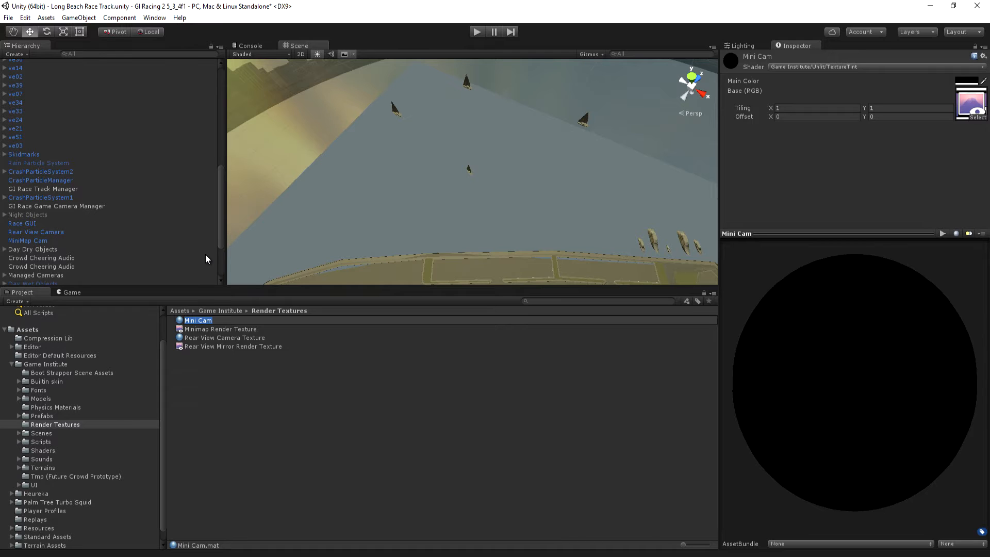
Step: Focus the scene on car ve03 and expand its child objects to find the interior models
{"action": "scroll", "coordinate": [11, 110], "scroll_direction": "down", "scroll_amount": 1}
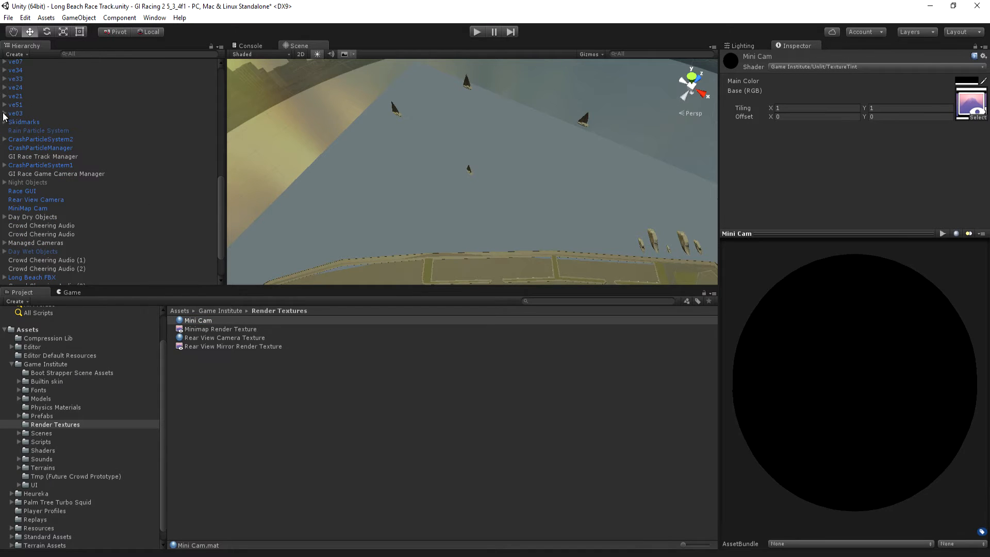
{"action": "left_click", "coordinate": [4, 113]}
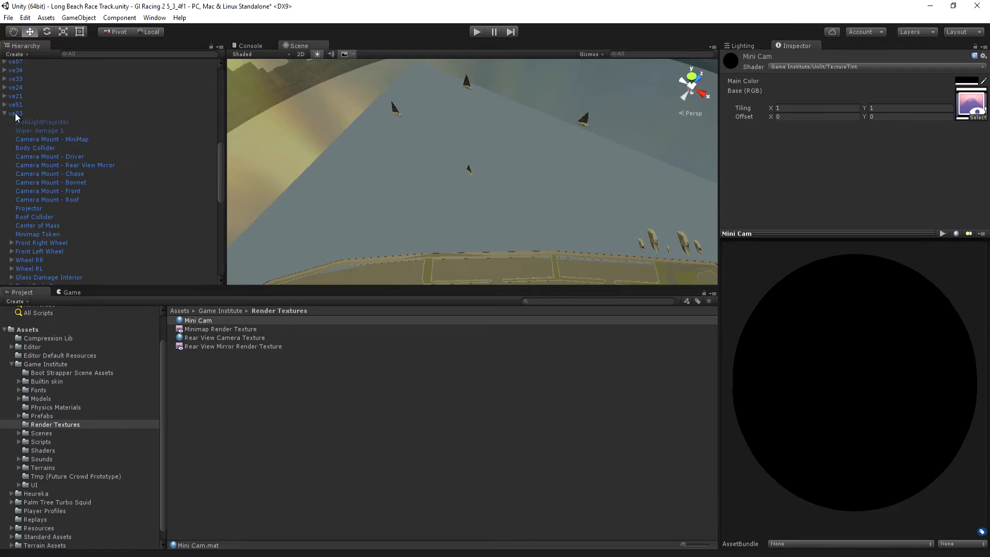
{"action": "double_click", "coordinate": [13, 113]}
{"action": "left_click_drag", "start_coordinate": [419, 150], "coordinate": [393, 106], "text": "alt"}
{"action": "scroll", "coordinate": [394, 106], "scroll_direction": "up", "scroll_amount": 10}
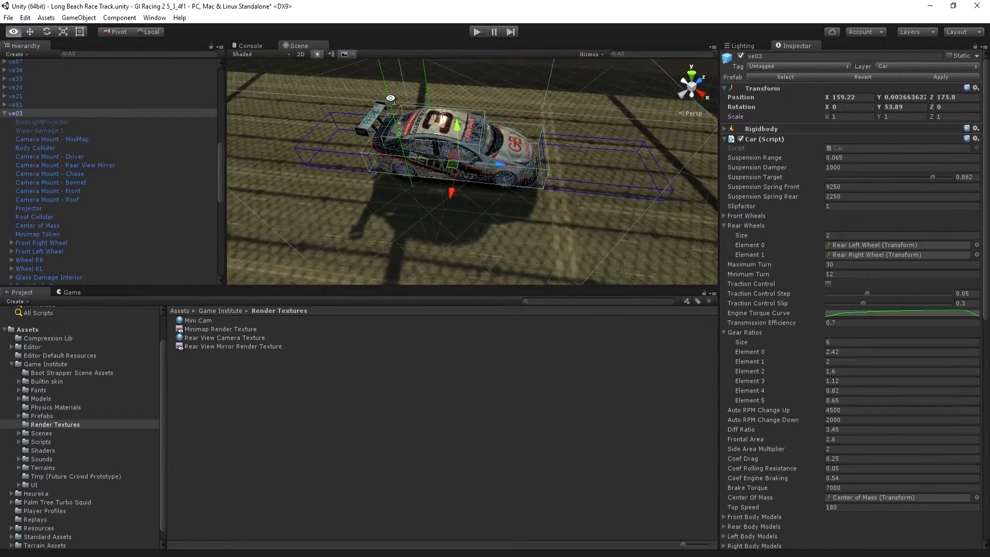
{"action": "scroll", "coordinate": [37, 156], "scroll_direction": "down", "scroll_amount": 3}
{"action": "scroll", "coordinate": [36, 155], "scroll_direction": "down", "scroll_amount": 3}
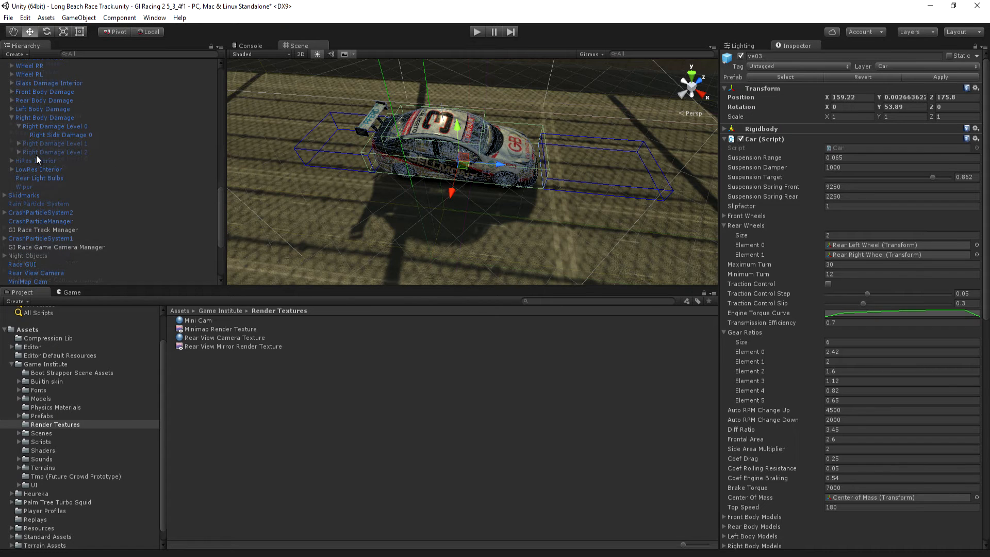
Step: Deactivate car ve03's LowRes Interior and activate its HiRes Interior
{"action": "left_click", "coordinate": [37, 168]}
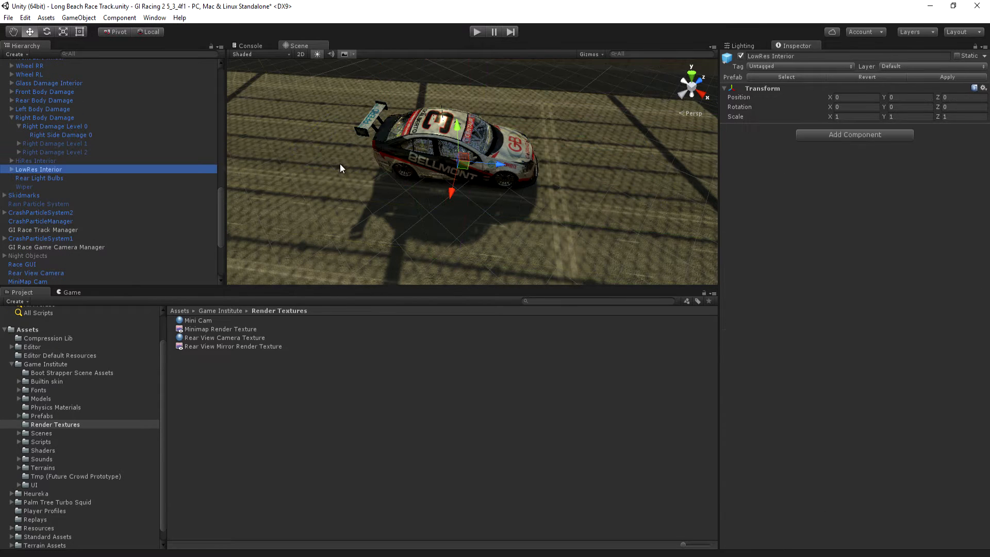
{"action": "right_click_drag", "start_coordinate": [471, 200], "coordinate": [438, 124]}
{"action": "key", "text": "w"}
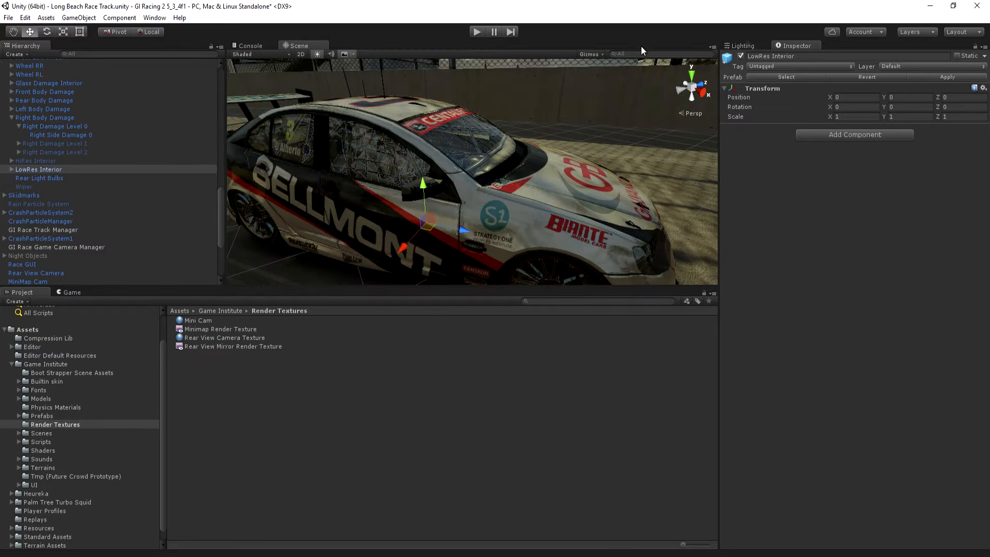
{"action": "left_click", "coordinate": [740, 56]}
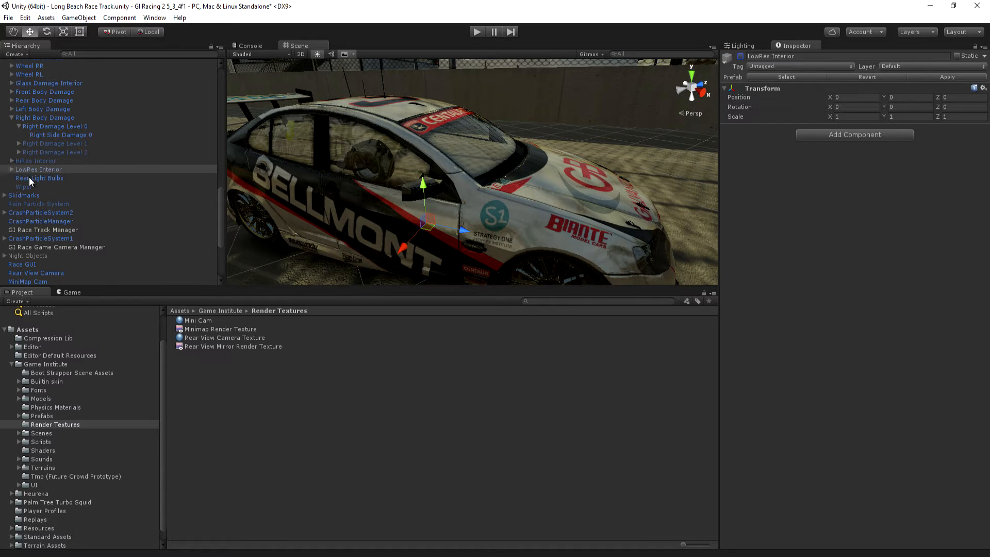
{"action": "left_click", "coordinate": [34, 161]}
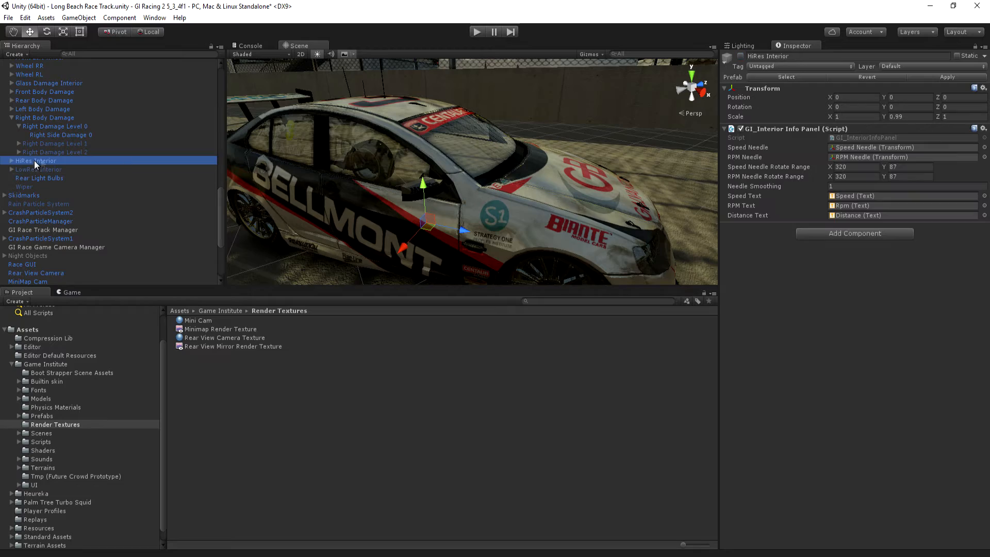
{"action": "left_click", "coordinate": [741, 56]}
Step: Select the SatNav mesh inside car ve03's high-resolution interior and examine its assigned material and dashboard placement
{"action": "right_click_drag", "start_coordinate": [367, 187], "coordinate": [644, 188]}
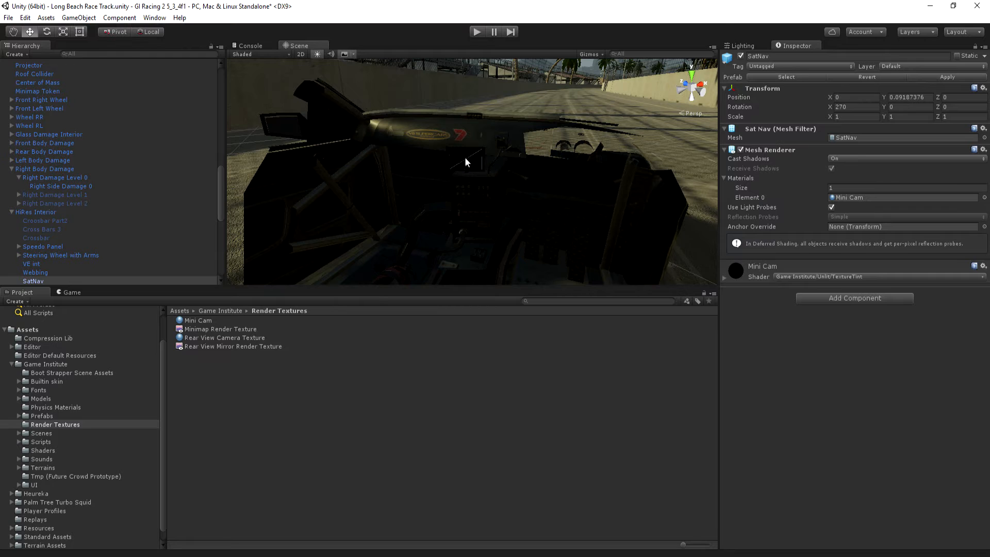
{"action": "mouse_move", "coordinate": [464, 161]}
{"action": "right_mouse_down"}
{"action": "mouse_move", "coordinate": [512, 170]}
{"action": "mouse_move", "coordinate": [486, 160]}
{"action": "mouse_move", "coordinate": [467, 166]}
{"action": "right_mouse_up"}
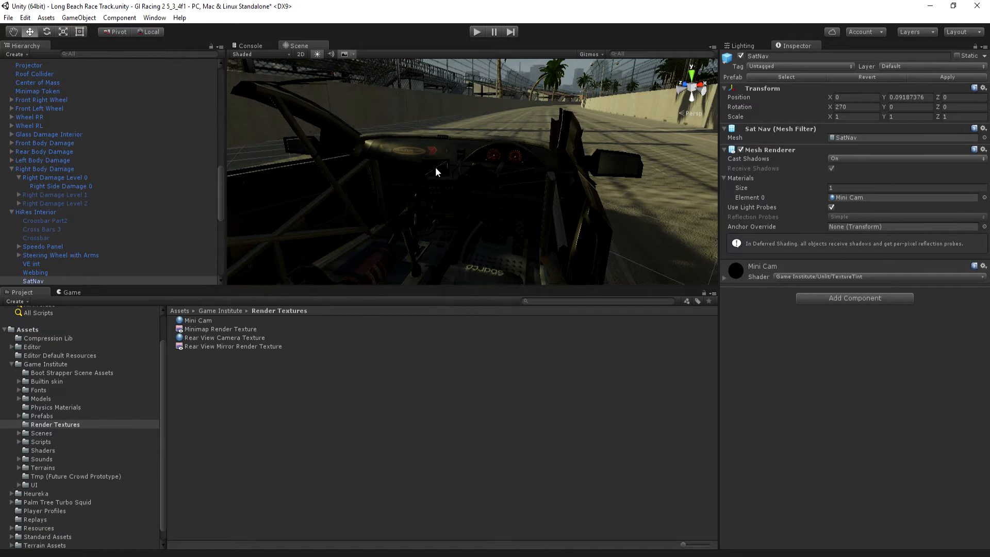
{"action": "left_click_drag", "start_coordinate": [539, 185], "coordinate": [432, 183], "text": "alt"}
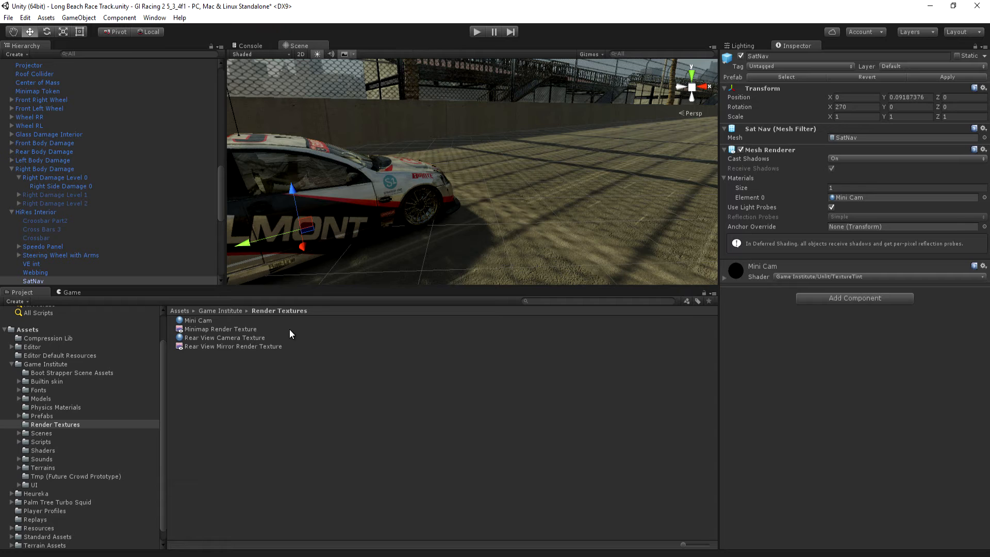
Step: Run the race in play mode to view the on-screen minimap overlay from the bonnet camera, and stop it
{"action": "left_click", "coordinate": [473, 31]}
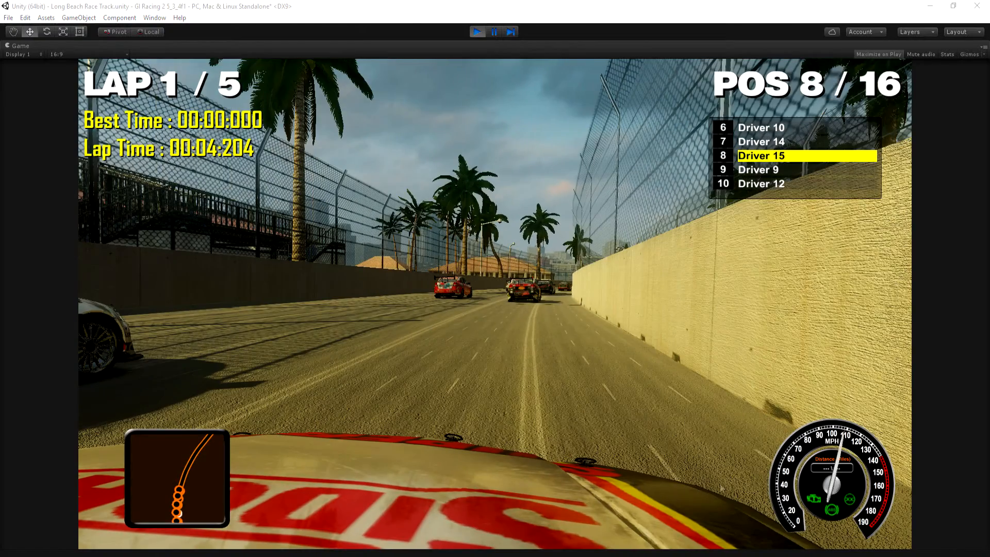
{"action": "left_click", "coordinate": [478, 32]}
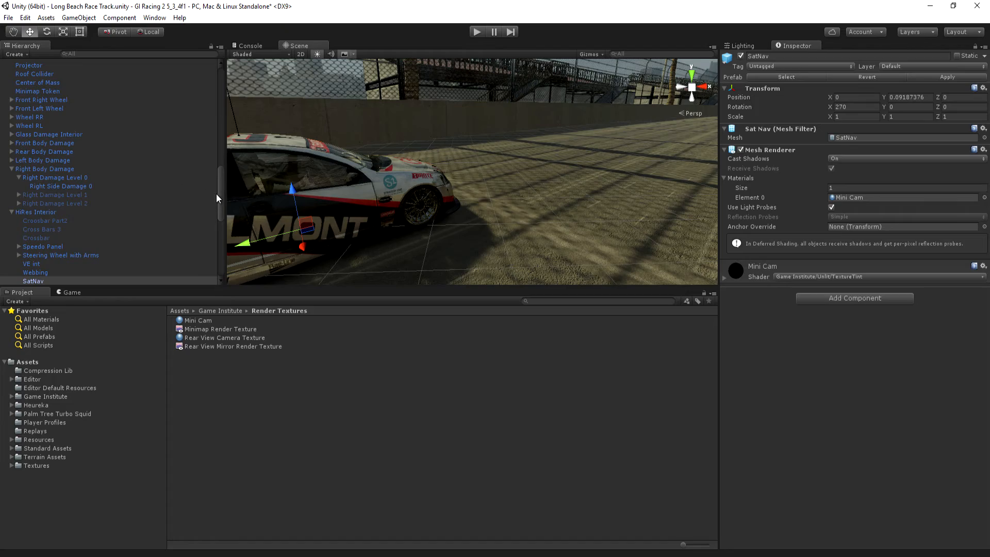
Step: Collapse the ve15 car hierarchy and select the Race GUI object to show its GI_Race GUI Manager component
{"action": "left_click_drag", "start_coordinate": [217, 190], "coordinate": [222, 80]}
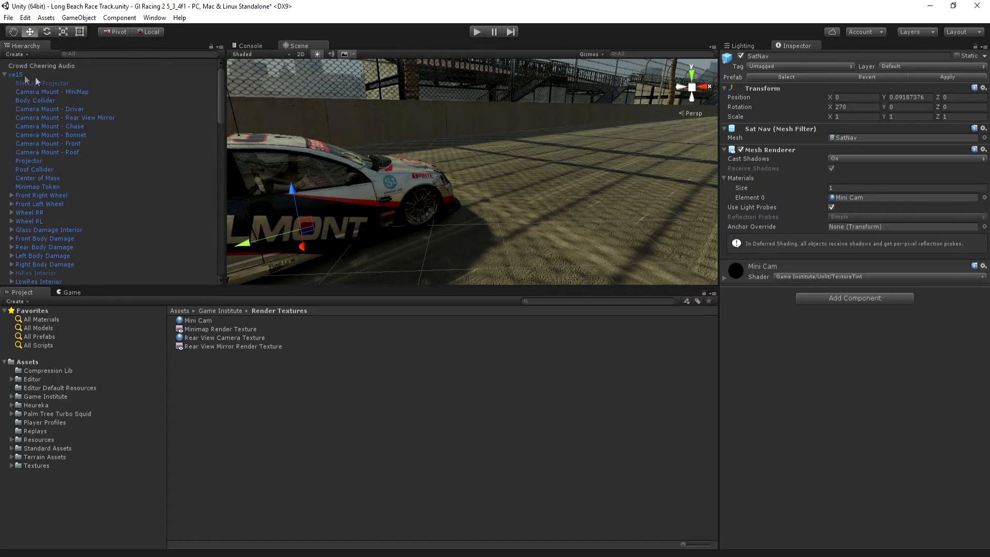
{"action": "left_click", "coordinate": [4, 74]}
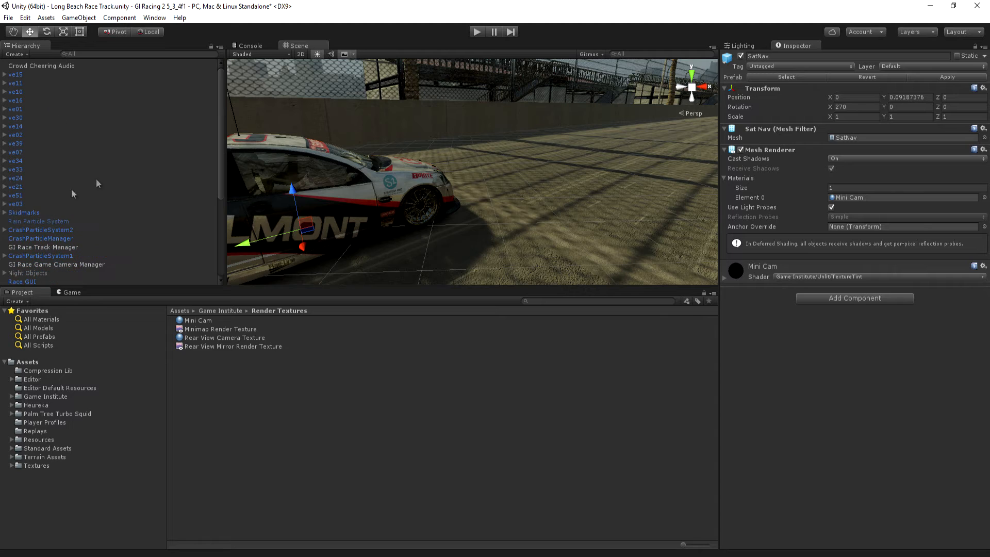
{"action": "scroll", "coordinate": [129, 164], "scroll_direction": "down", "scroll_amount": 3}
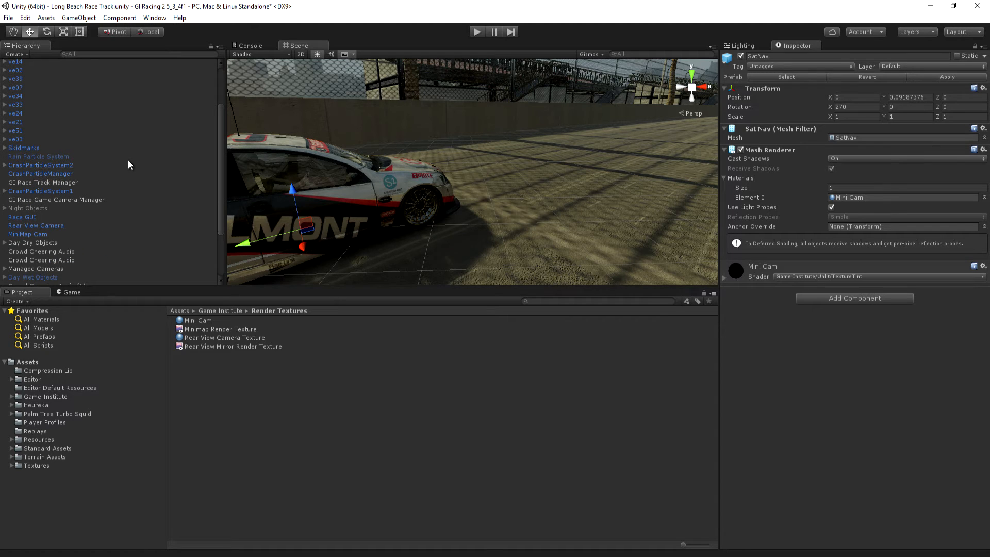
{"action": "left_click", "coordinate": [22, 217]}
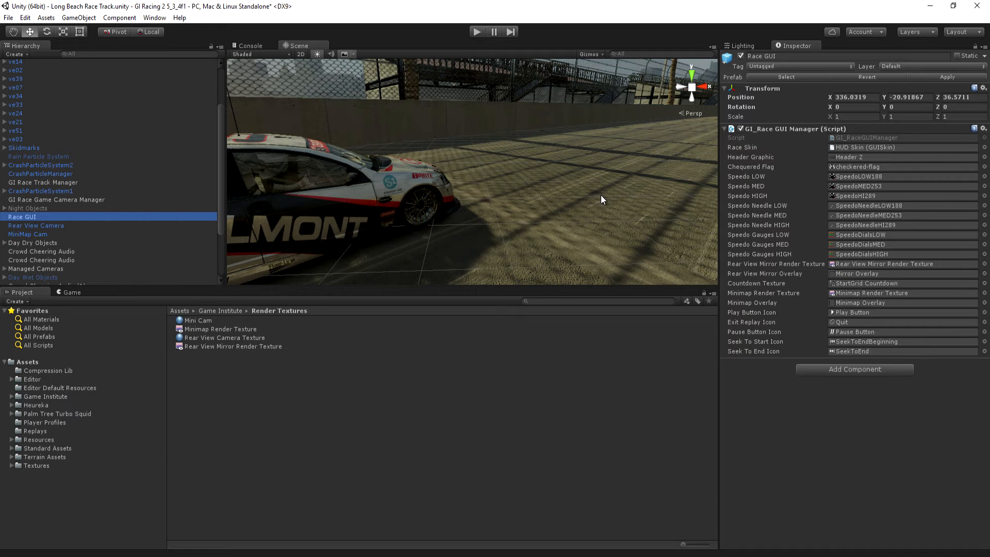
Step: Open the GI_RaceGUIManager script in MonoDevelop, look through its public texture declarations, and return to Unity
{"action": "double_click", "coordinate": [870, 137]}
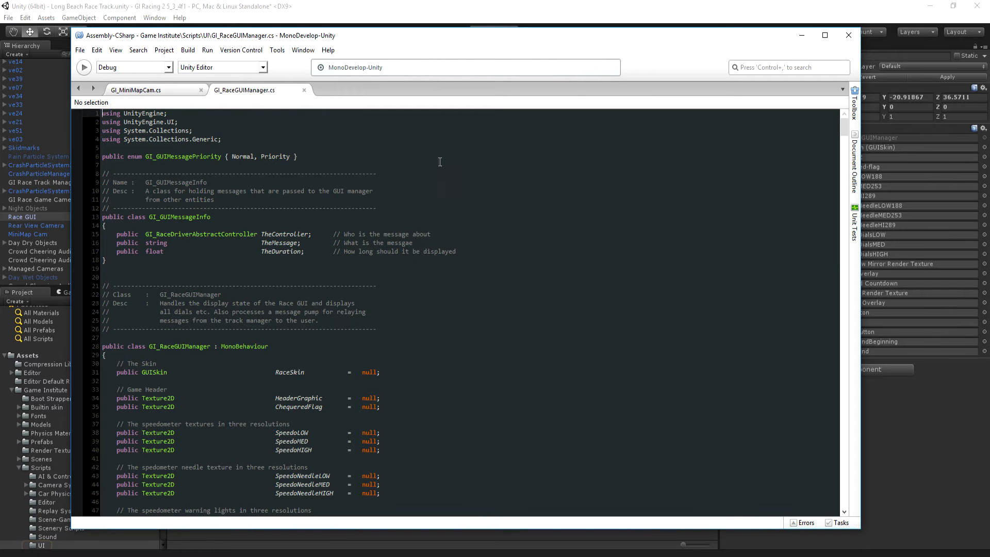
{"action": "scroll", "coordinate": [440, 162], "scroll_direction": "down", "scroll_amount": 9}
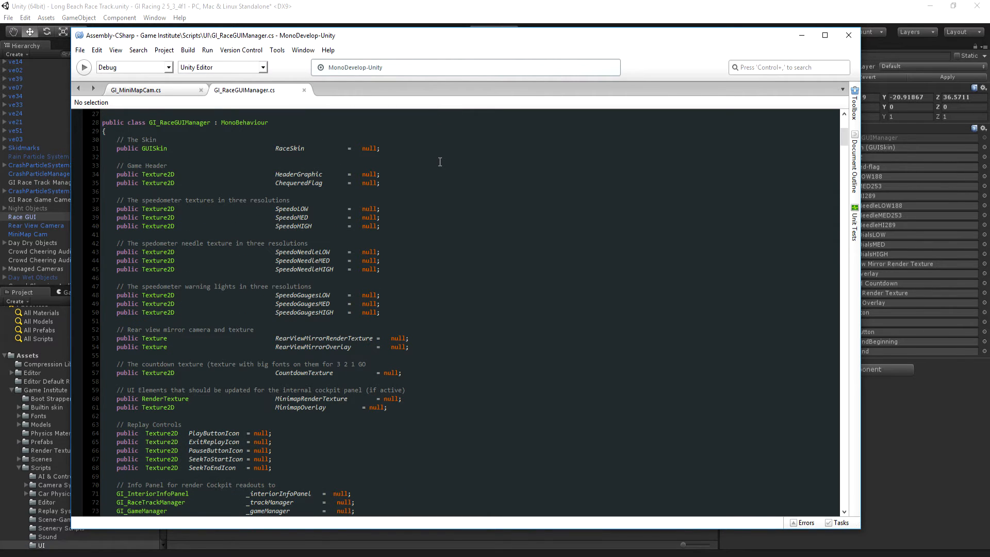
{"action": "scroll", "coordinate": [440, 162], "scroll_direction": "up", "scroll_amount": 7}
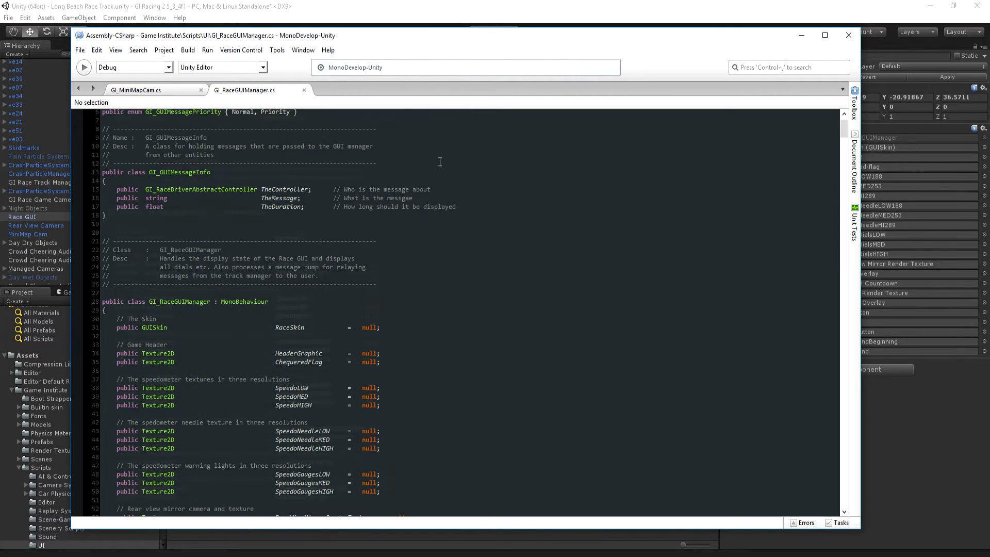
{"action": "left_click", "coordinate": [581, 8]}
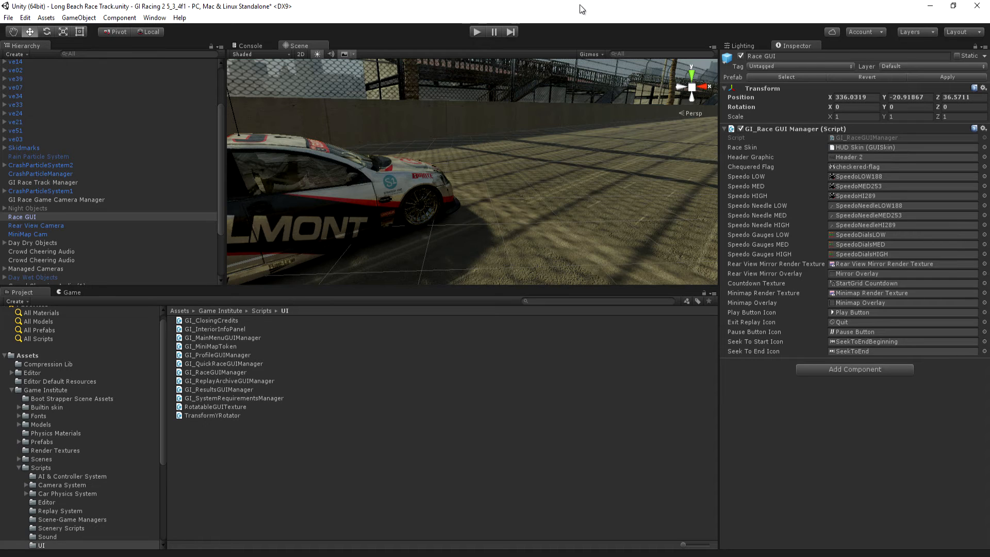
Step: Locate the assigned Minimap Render Texture and Minimap Overlay assets, and inspect the overlay's import settings and preview in a widened Inspector
{"action": "left_click", "coordinate": [850, 292]}
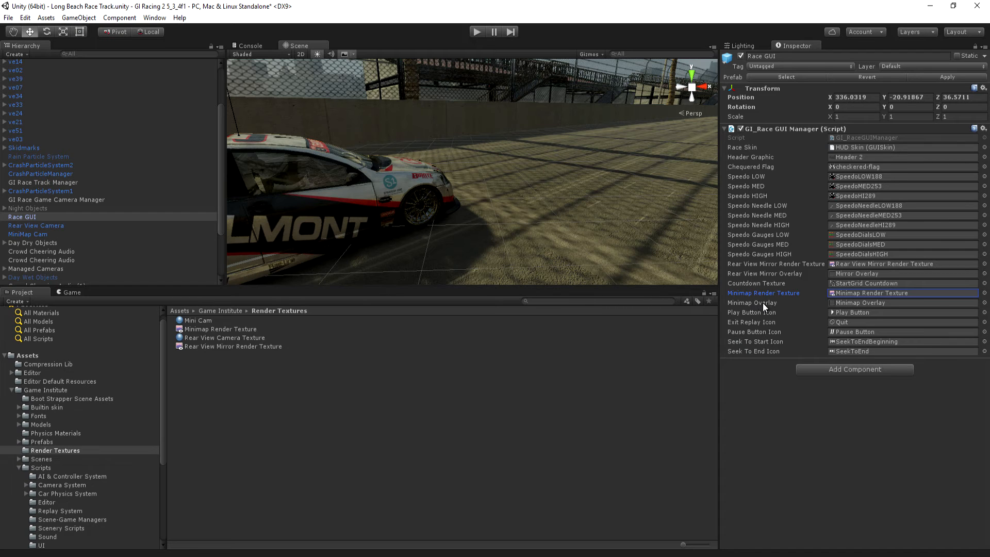
{"action": "left_click", "coordinate": [870, 302]}
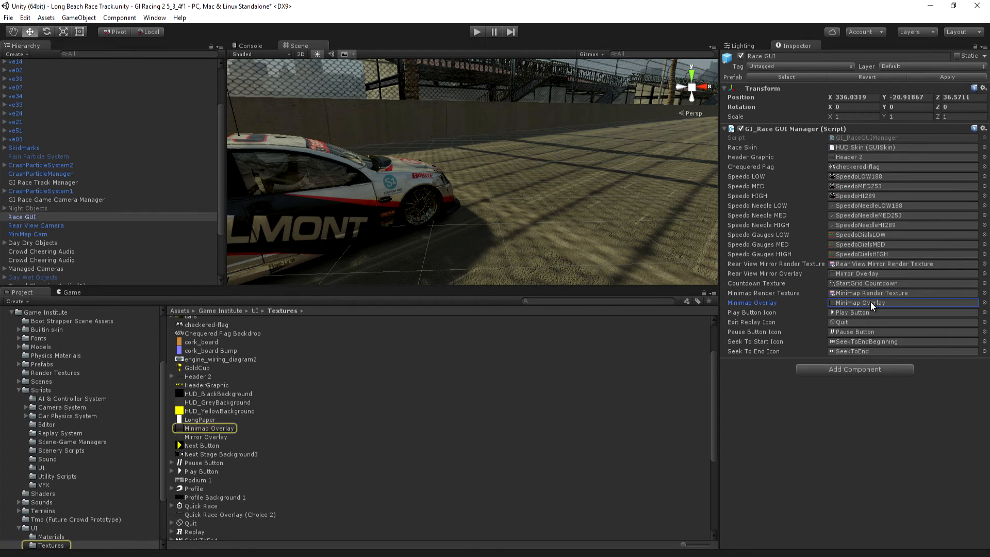
{"action": "left_click", "coordinate": [191, 429]}
{"action": "left_click", "coordinate": [719, 208]}
{"action": "left_click_drag", "start_coordinate": [720, 208], "coordinate": [483, 207]}
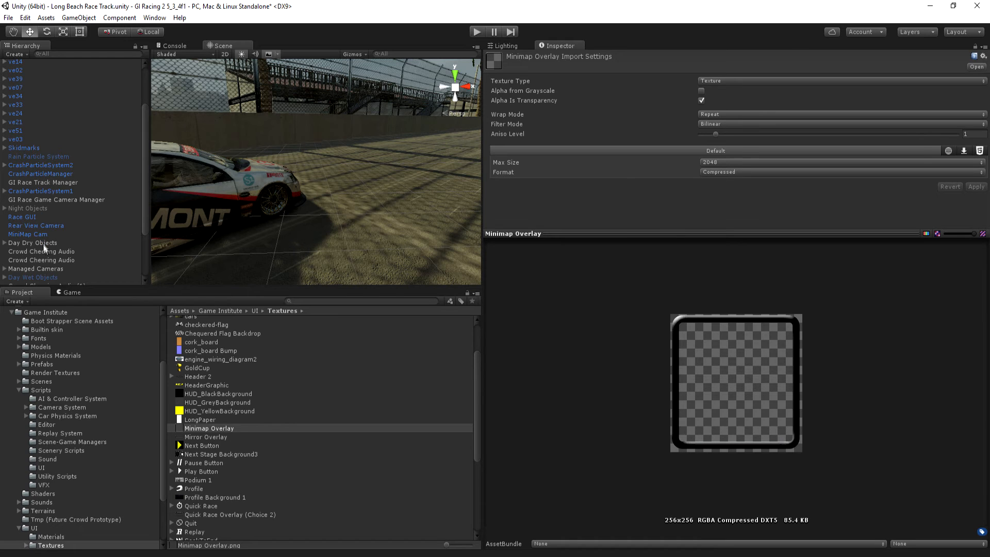
Step: Reselect Race GUI and locate the project assets assigned as its minimap render texture and minimap overlay
{"action": "left_click", "coordinate": [35, 218]}
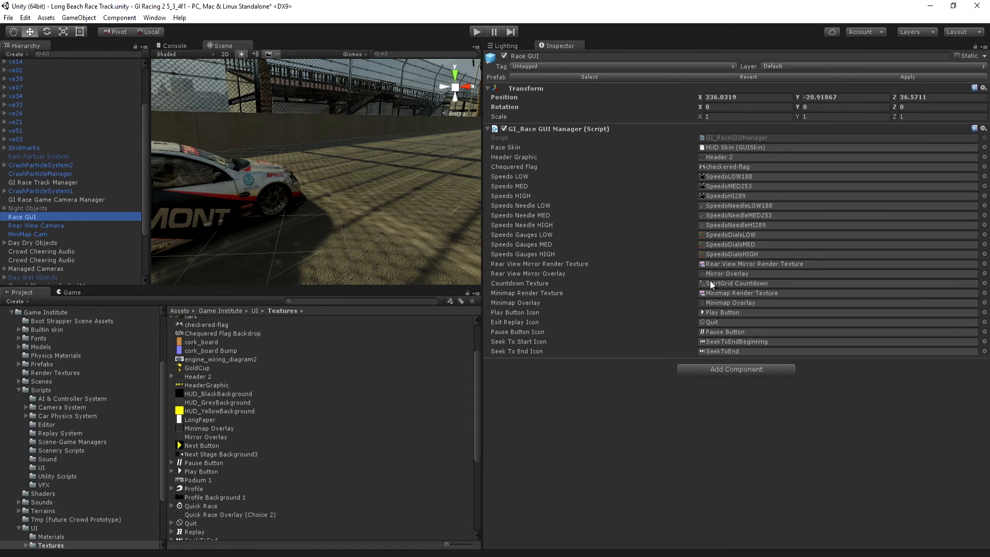
{"action": "left_click", "coordinate": [721, 291]}
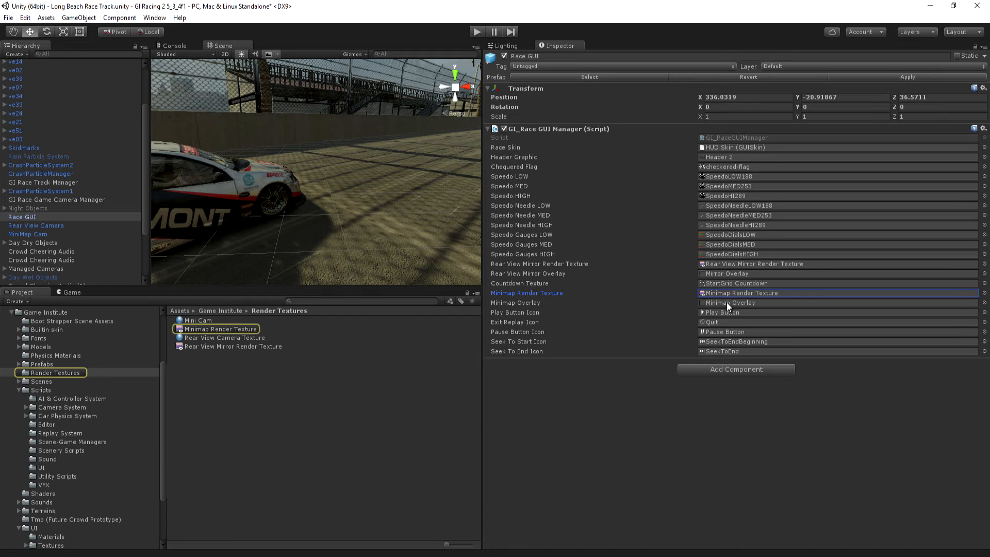
{"action": "left_click", "coordinate": [726, 302]}
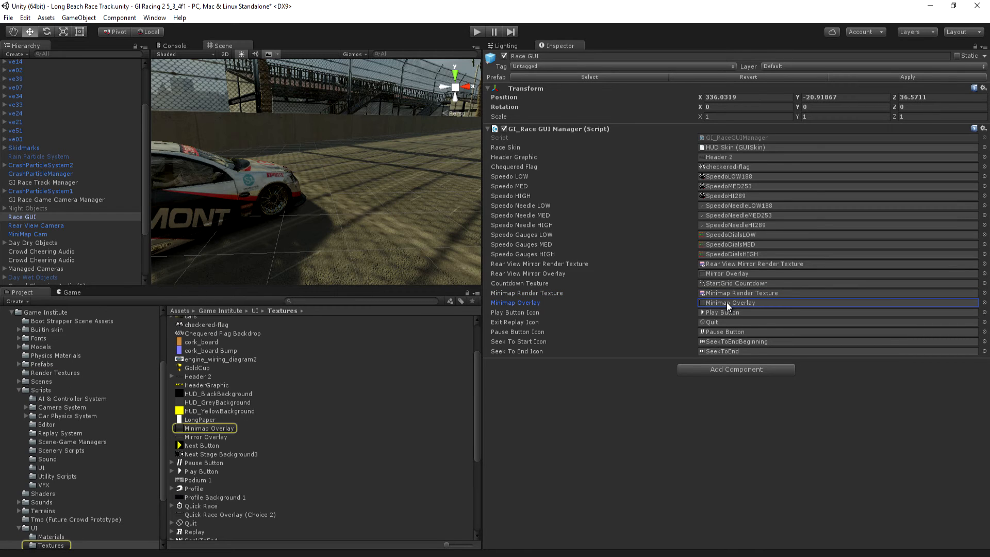
Step: Reopen the GI_RaceGUIManager script in MonoDevelop and find the minimap drawing block in OnGUI
{"action": "left_click", "coordinate": [766, 138]}
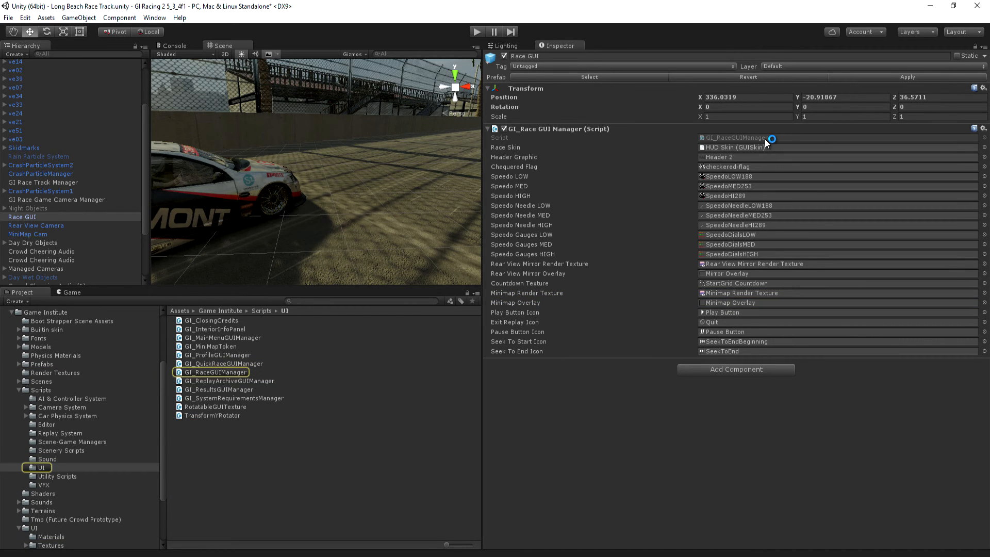
{"action": "double_click", "coordinate": [764, 138]}
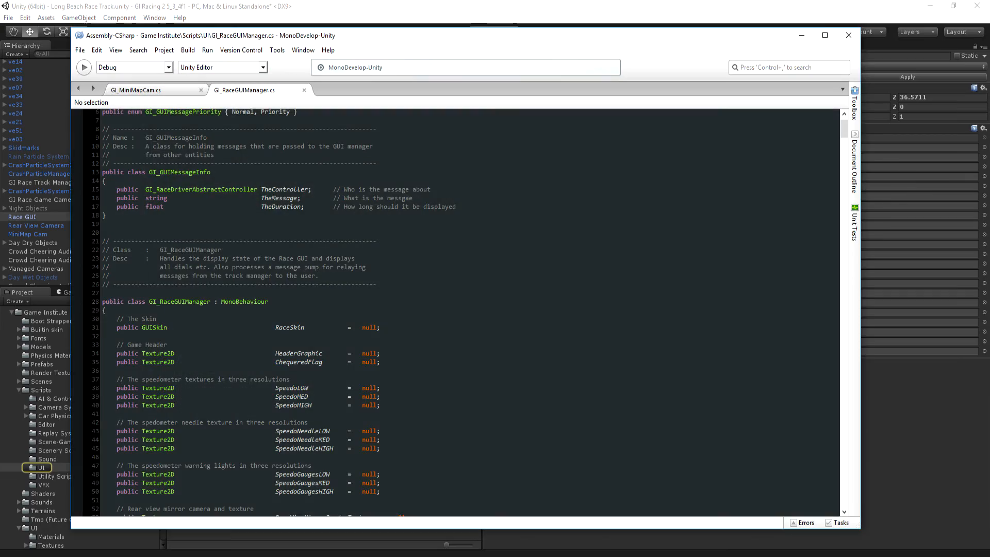
{"action": "scroll", "coordinate": [249, 296], "scroll_direction": "down", "scroll_amount": 20}
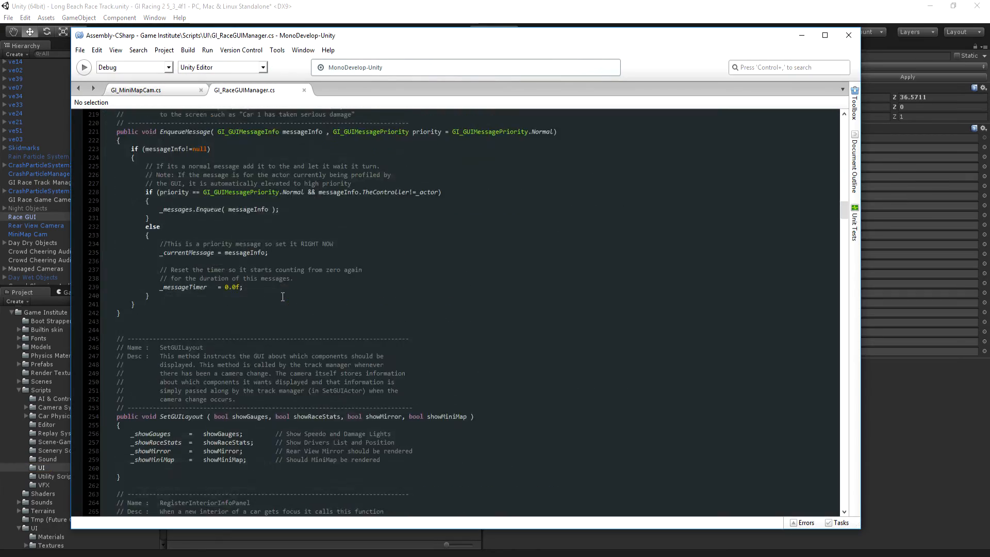
{"action": "scroll", "coordinate": [283, 296], "scroll_direction": "down", "scroll_amount": 20}
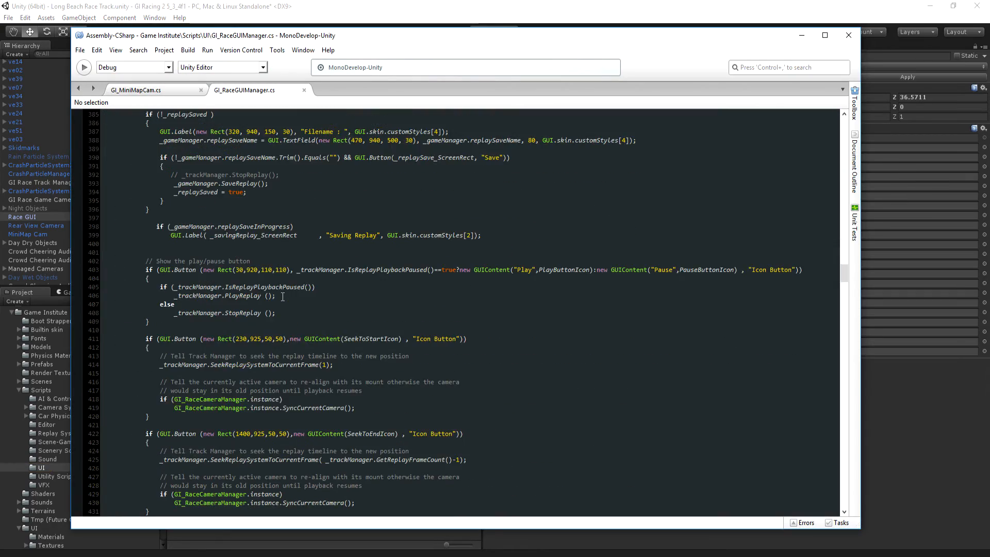
{"action": "scroll", "coordinate": [282, 296], "scroll_direction": "down", "scroll_amount": 9}
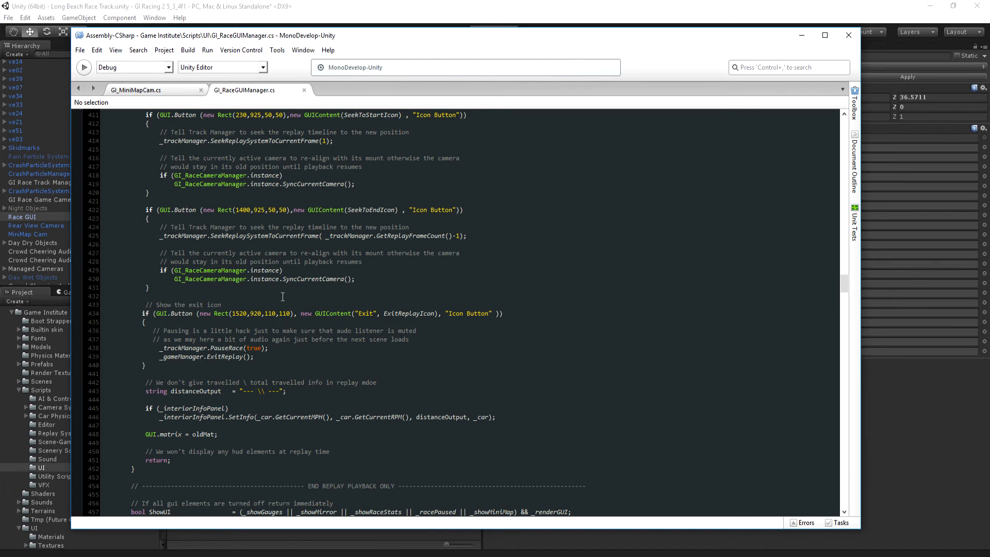
{"action": "scroll", "coordinate": [283, 296], "scroll_direction": "down", "scroll_amount": 12}
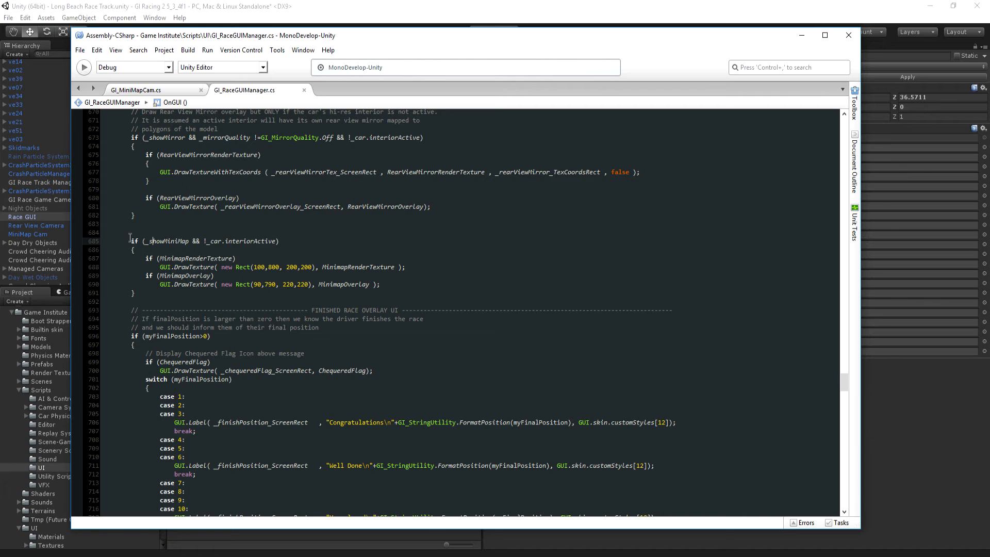
Step: Examine the condition guarding the minimap drawing block, highlighting _showMiniMap and !_car.interiorActive
{"action": "left_click_drag", "start_coordinate": [130, 235], "coordinate": [150, 299]}
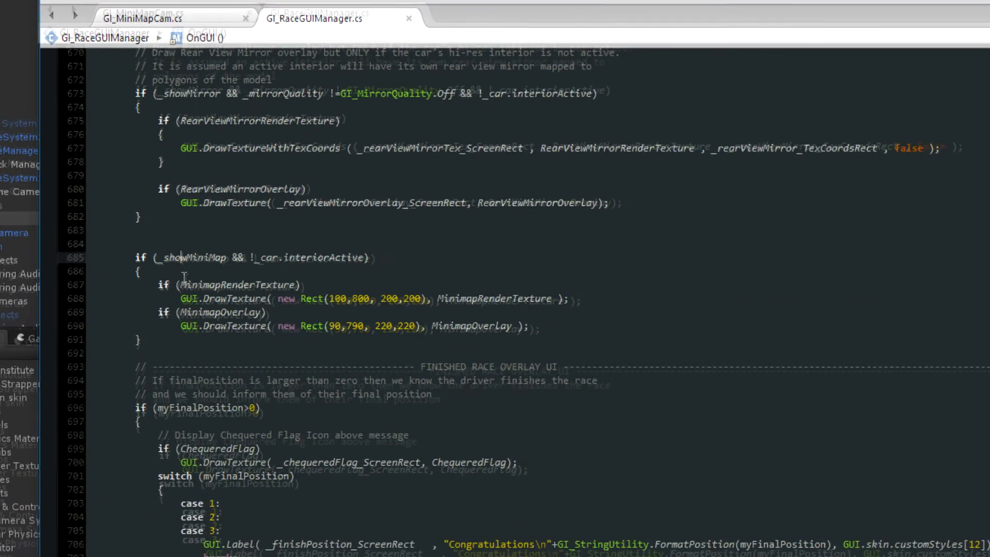
{"action": "left_click_drag", "start_coordinate": [242, 282], "coordinate": [277, 282]}
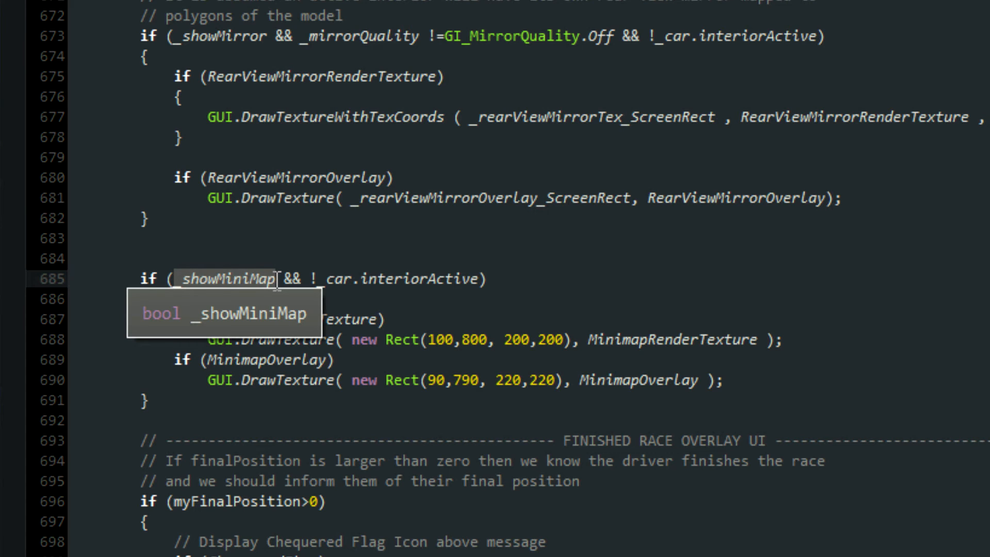
{"action": "left_click_drag", "start_coordinate": [309, 280], "coordinate": [475, 280]}
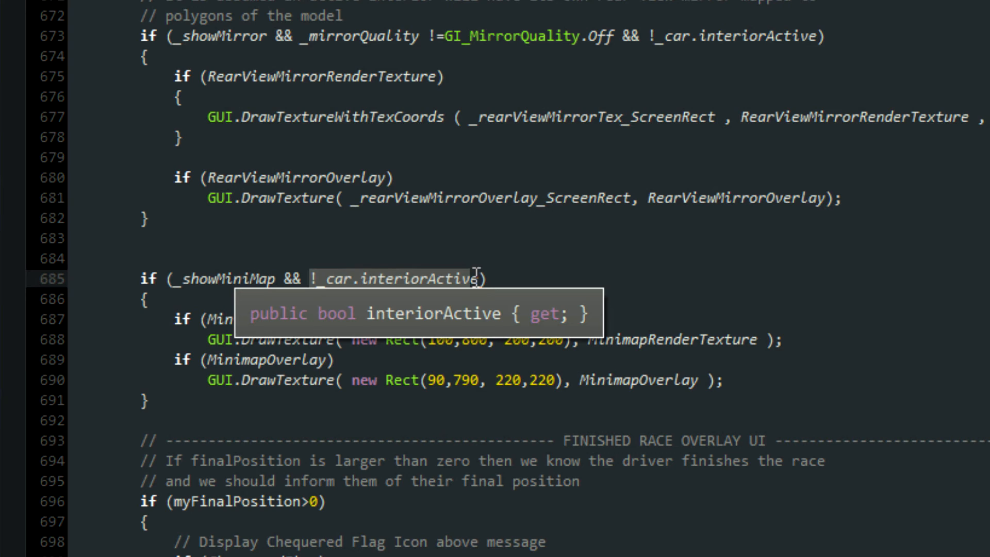
{"action": "left_click", "coordinate": [491, 259]}
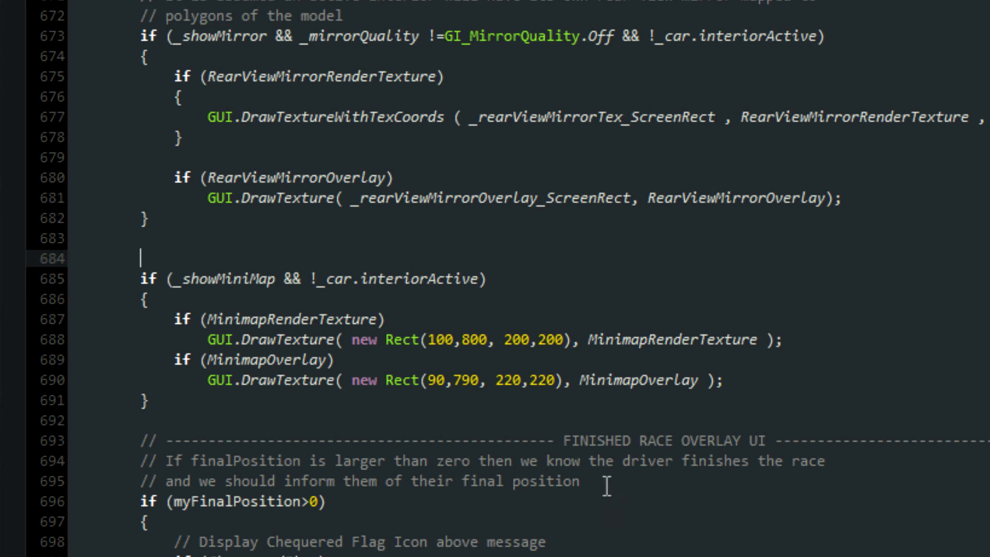
Step: Examine the GUI.DrawTexture call for MinimapRenderTexture, highlighting its texture argument and Rect(100,800, 200,200) values
{"action": "left_click_drag", "start_coordinate": [207, 319], "coordinate": [377, 319]}
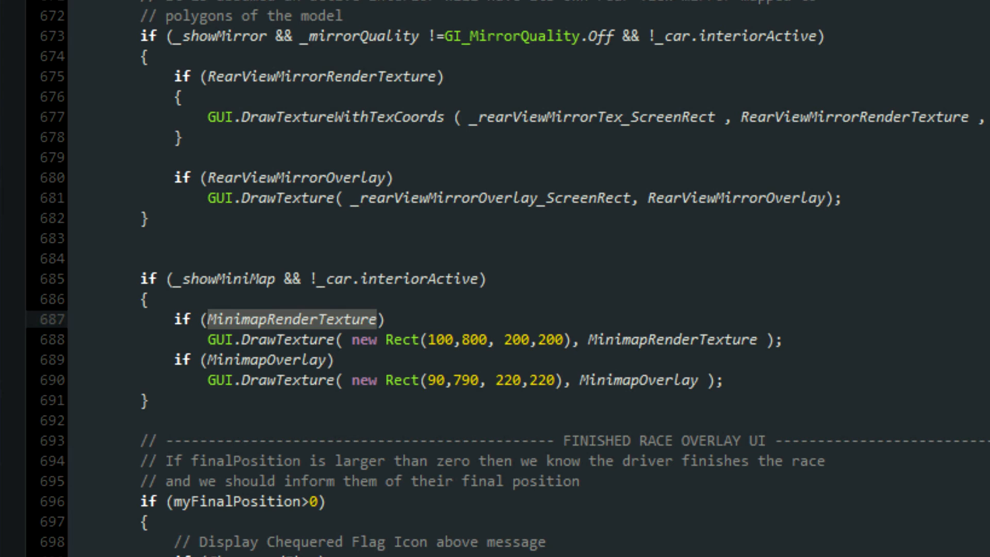
{"action": "left_click", "coordinate": [210, 340]}
{"action": "left_click_drag", "start_coordinate": [216, 340], "coordinate": [332, 343]}
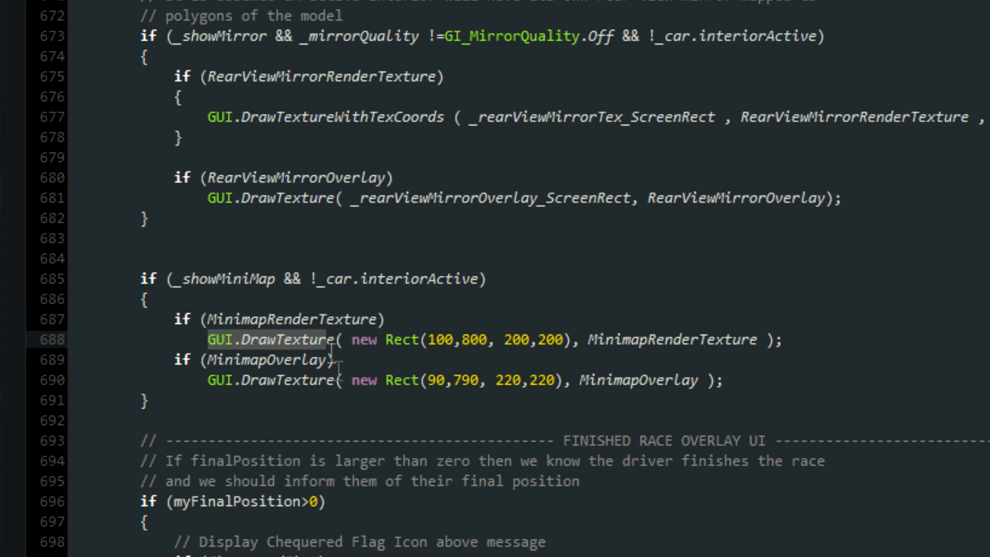
{"action": "left_click_drag", "start_coordinate": [588, 340], "coordinate": [765, 340]}
{"action": "left_click_drag", "start_coordinate": [429, 338], "coordinate": [549, 341]}
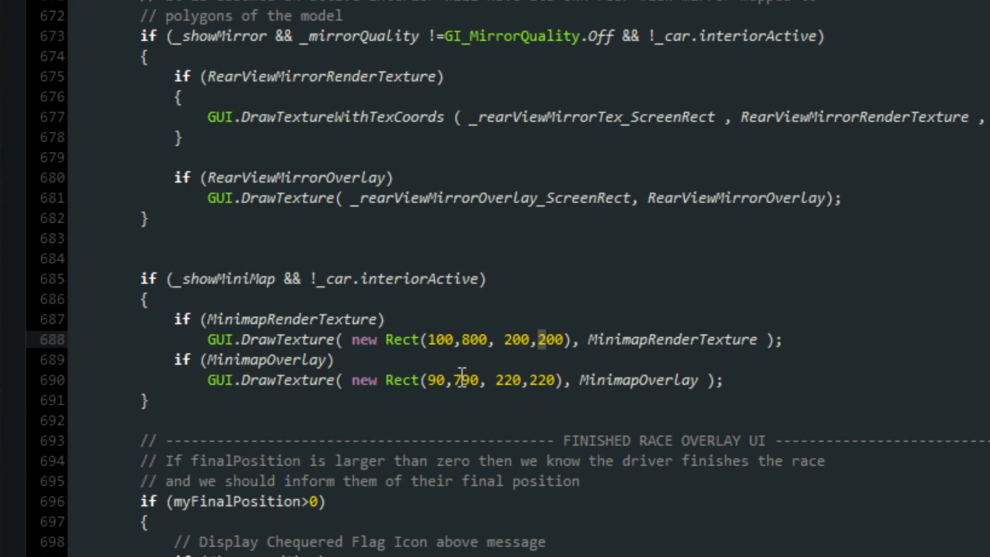
Step: Examine the MinimapOverlay check and its GUI.DrawTexture call, highlighting the Rect(90,790, 220,220) values
{"action": "left_click_drag", "start_coordinate": [206, 360], "coordinate": [328, 359]}
{"action": "left_click", "coordinate": [320, 360]}
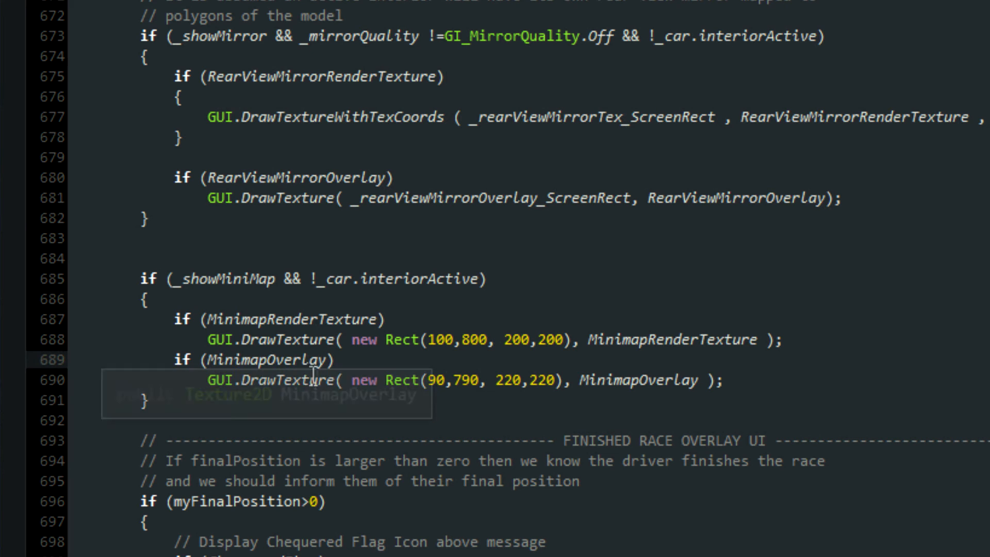
{"action": "left_click_drag", "start_coordinate": [241, 380], "coordinate": [315, 373]}
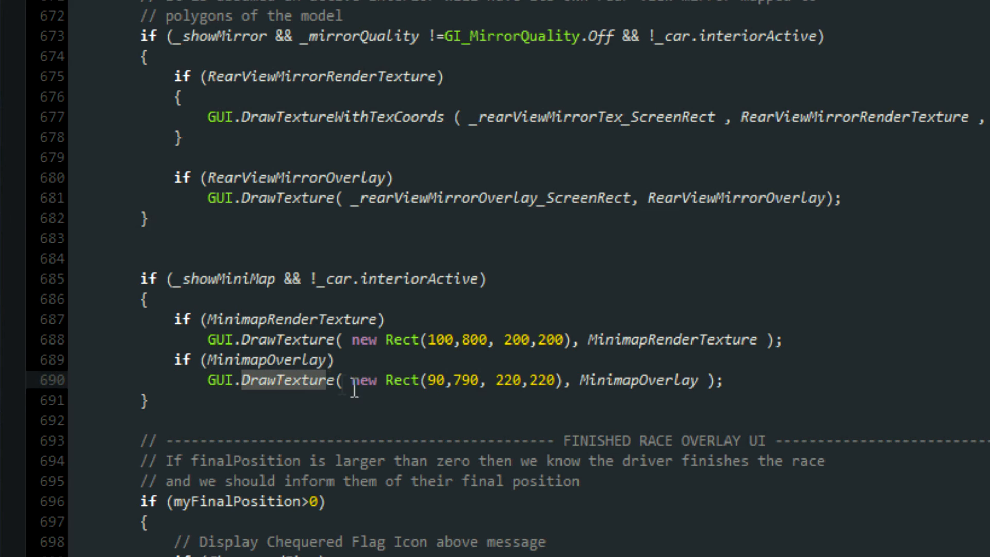
{"action": "left_click", "coordinate": [428, 380]}
{"action": "left_click_drag", "start_coordinate": [429, 380], "coordinate": [572, 379]}
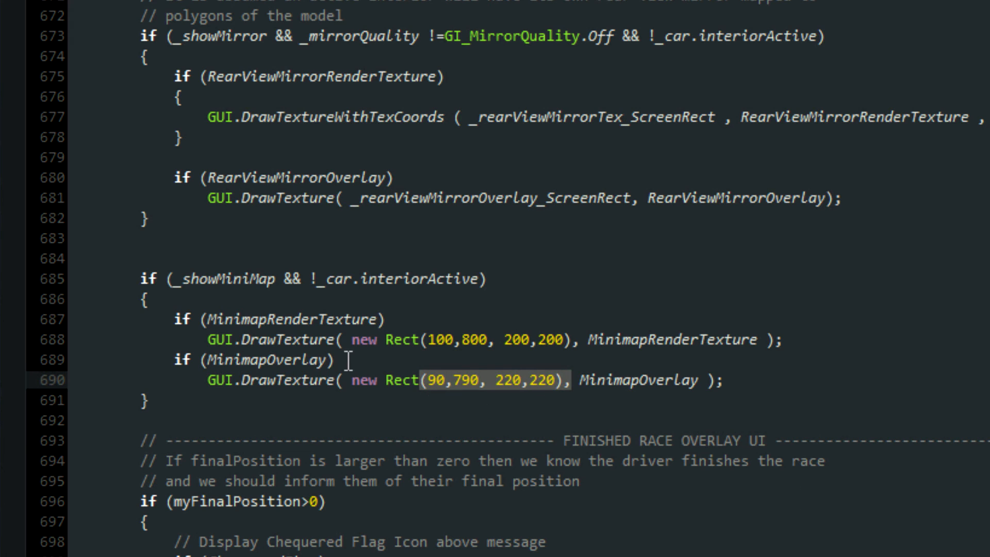
{"action": "mouse_move", "coordinate": [325, 324]}
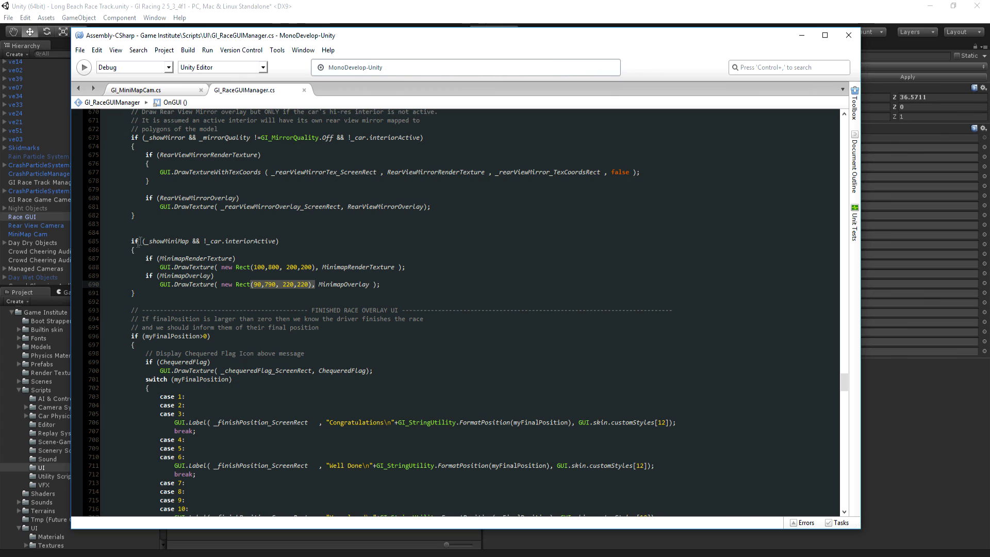
Step: Switch back to Unity, run the race to view the framed minimap on the HUD, then stop it and restore the editor layout
{"action": "left_click", "coordinate": [504, 5]}
{"action": "left_click", "coordinate": [476, 32]}
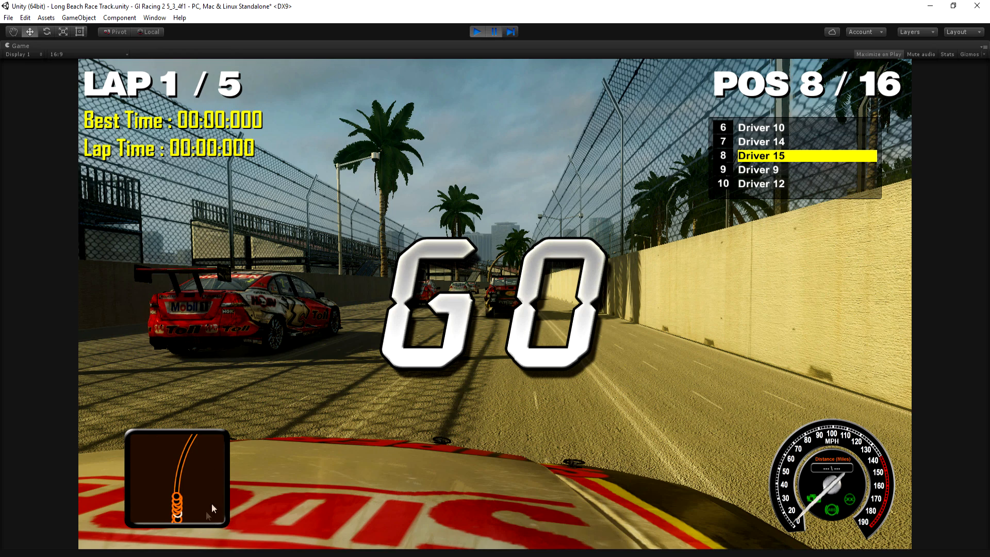
{"action": "left_click", "coordinate": [476, 32]}
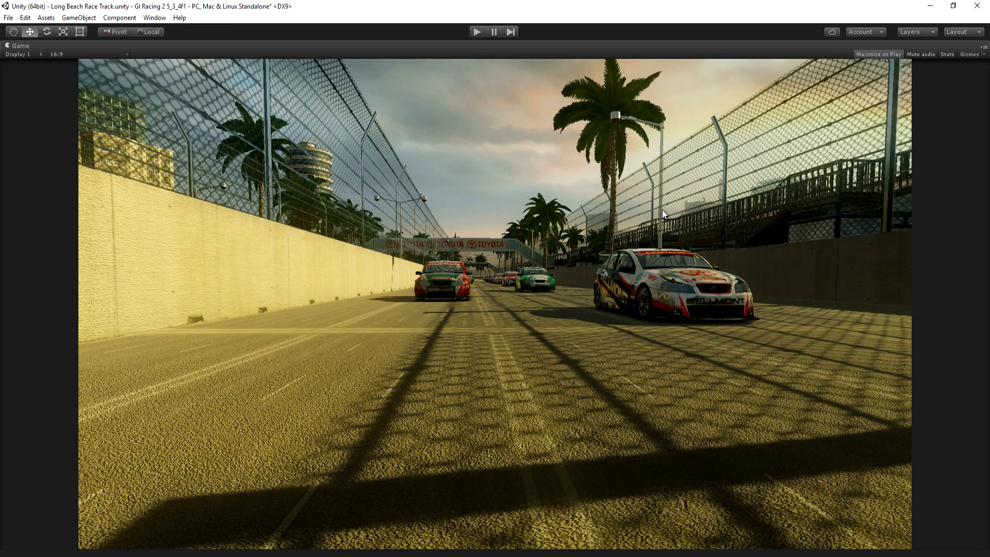
{"action": "left_click", "coordinate": [983, 48]}
{"action": "left_click", "coordinate": [951, 58]}
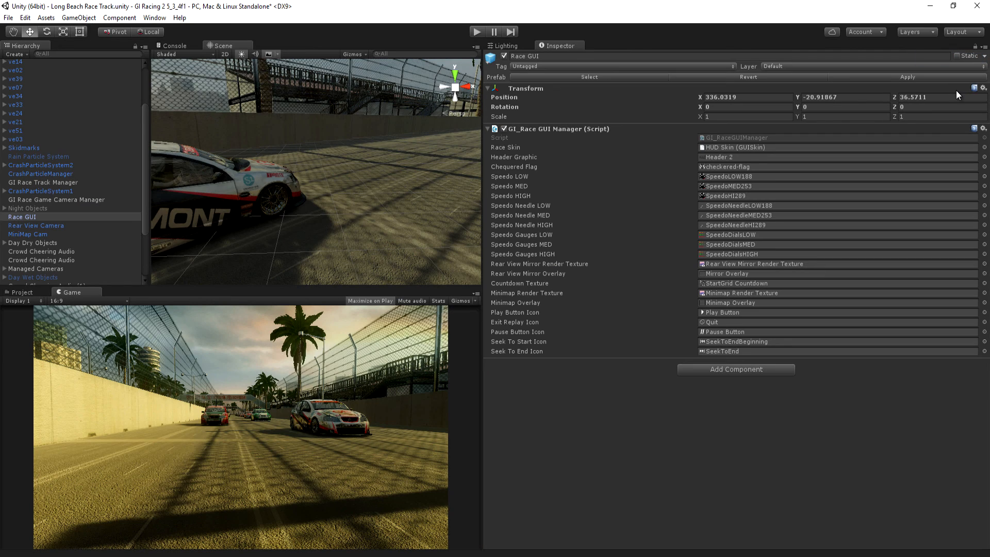